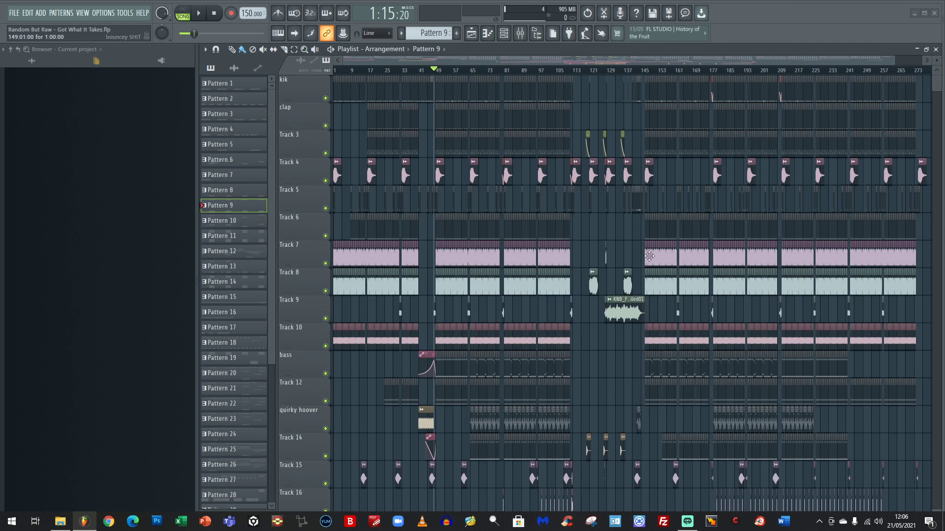
# - Switch to Streamlabs OBS, mute the mic source in the mixer, and minimize the window to return to the FL Studio playlist
pyautogui.moveTo(688, 525)
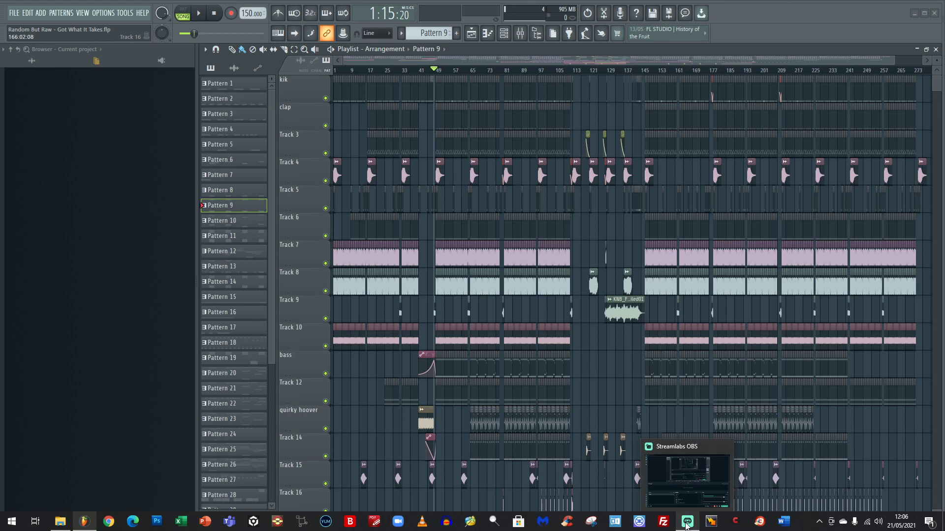
pyautogui.click(687, 524)
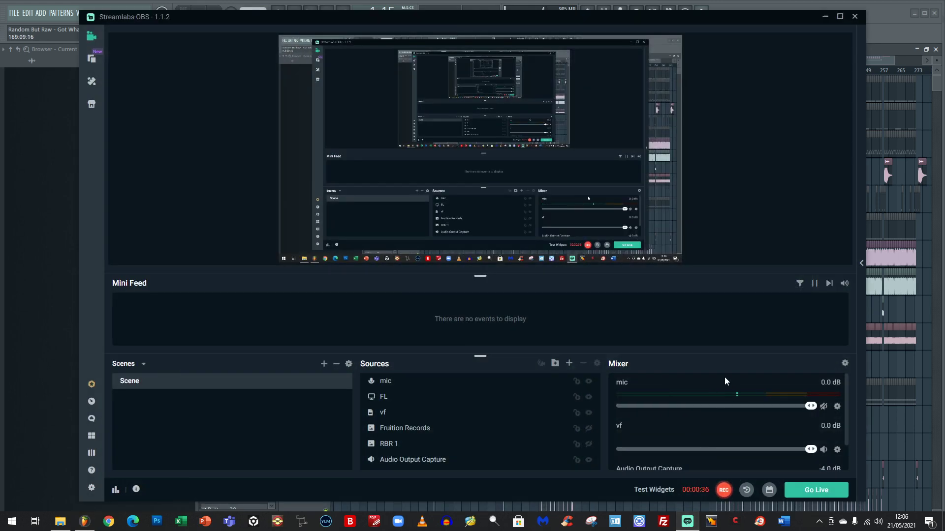
pyautogui.click(823, 406)
pyautogui.click(825, 19)
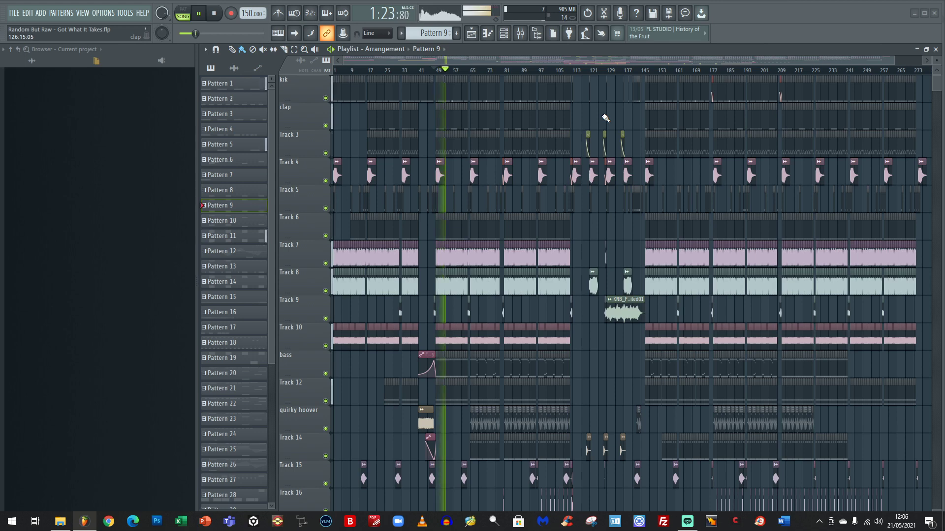
# - Open the bass track's Pattern 9 clip in the piano roll during playback, examine its Bass 18 notes, and stop playback
pyautogui.doubleClick(458, 361)
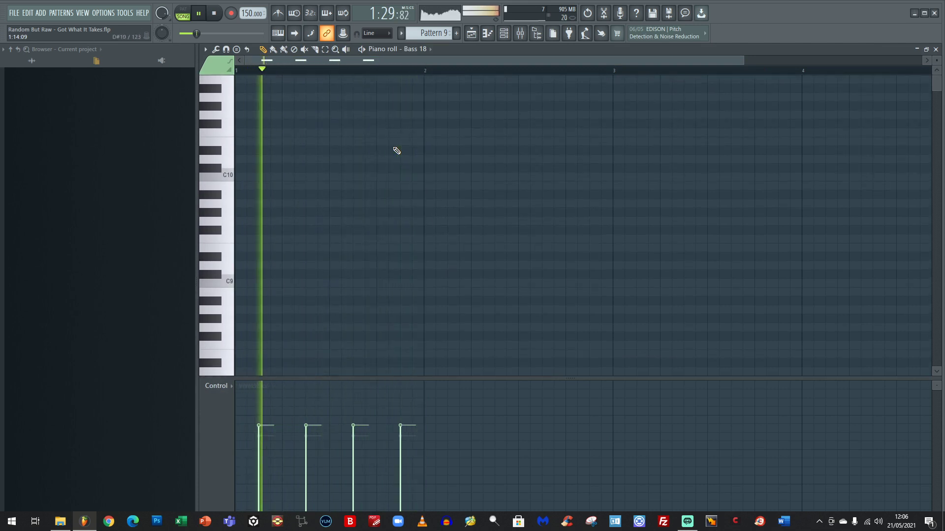
pyautogui.scroll(-10, 396, 151)
pyautogui.scroll(-4, 397, 150)
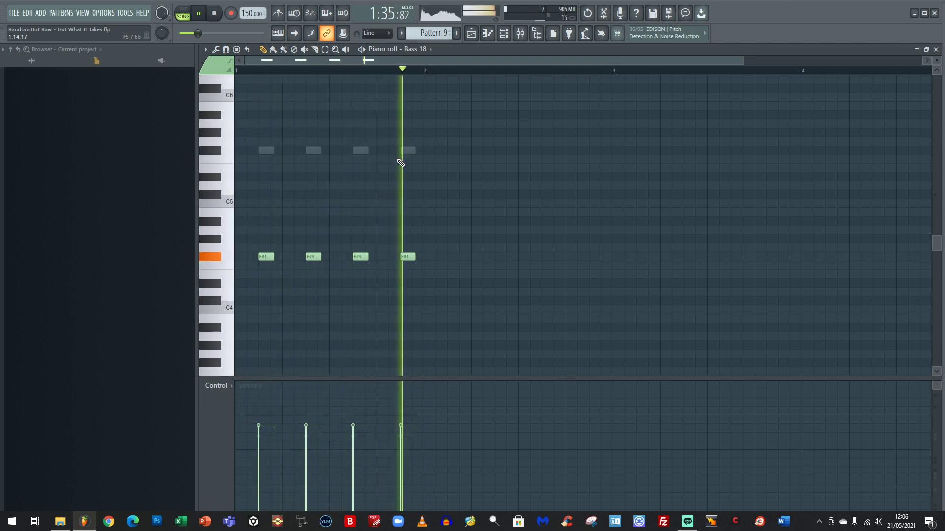
pyautogui.press('space')
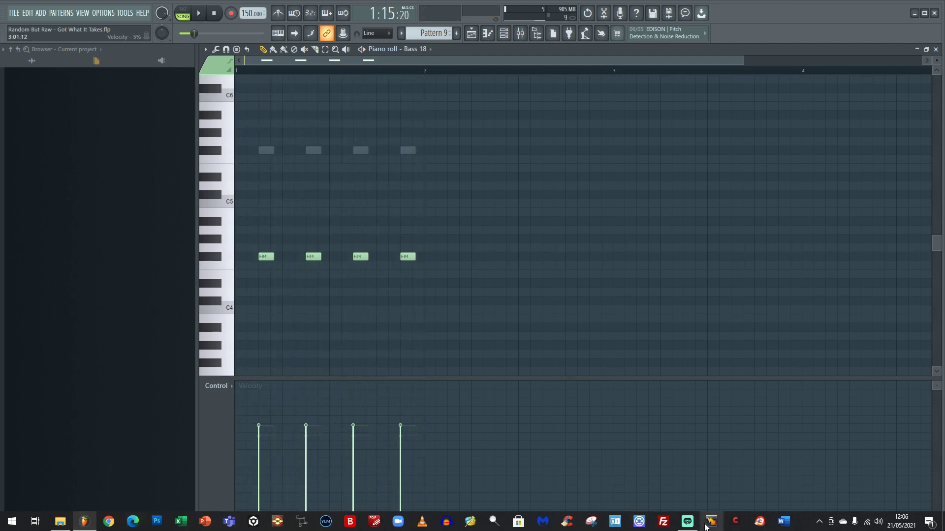
# - Bring up Streamlabs OBS, unmute the mic source, and return to the Bass 18 piano roll in FL Studio
pyautogui.click(687, 522)
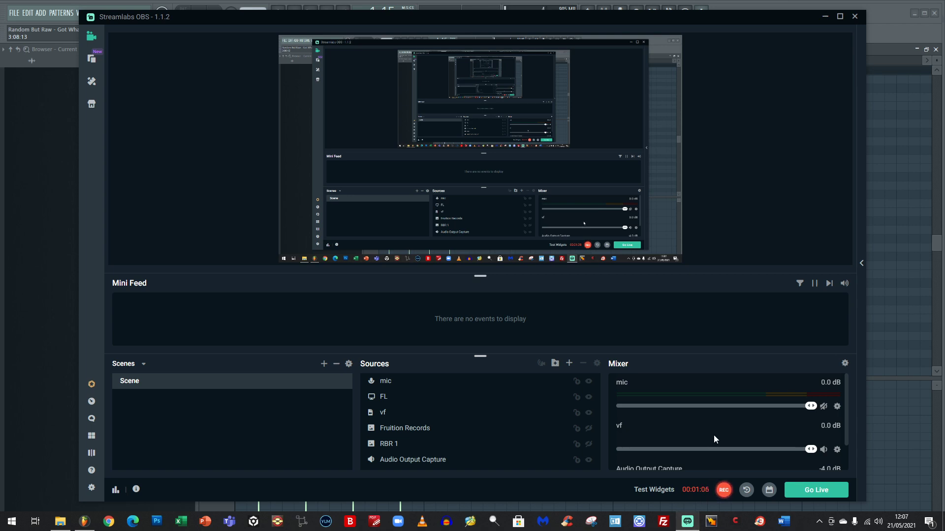
pyautogui.click(687, 521)
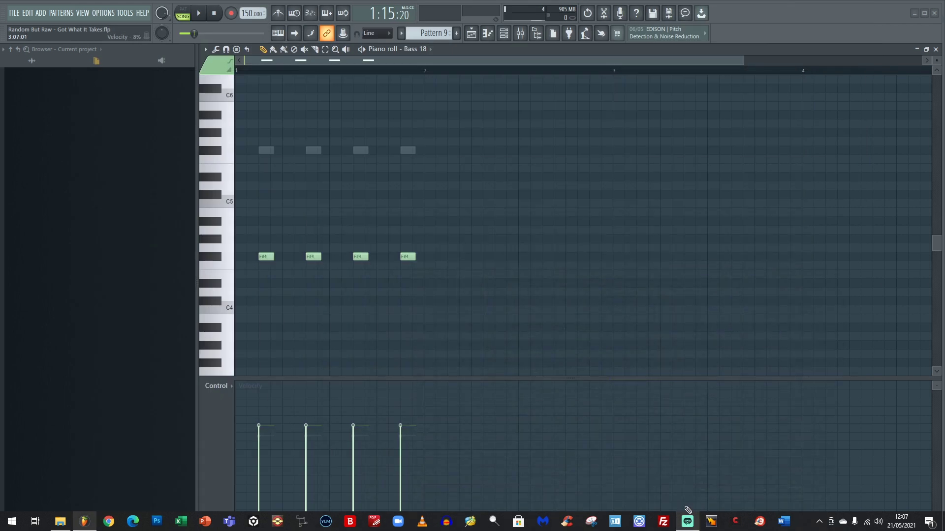
# - Audition F#4 on the Bass 18 channel, switch the piano roll to Bass 05, and audition F#4 there
pyautogui.click(220, 257)
pyautogui.click(403, 48)
pyautogui.click(611, 43)
pyautogui.click(428, 49)
pyautogui.click(576, 53)
pyautogui.click(218, 264)
pyautogui.click(216, 257)
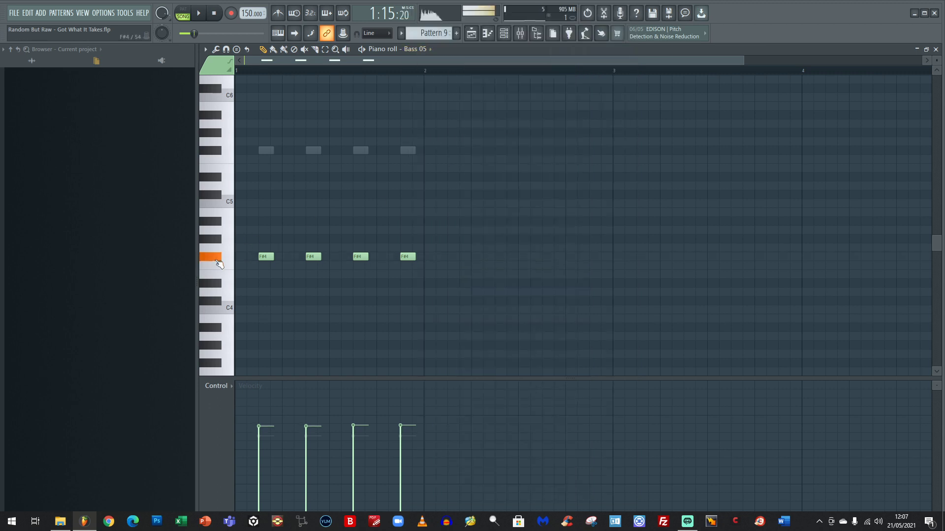
# - Show the Heavey Bass channel in the piano roll and audition its F#5 note
pyautogui.click(399, 49)
pyautogui.click(560, 147)
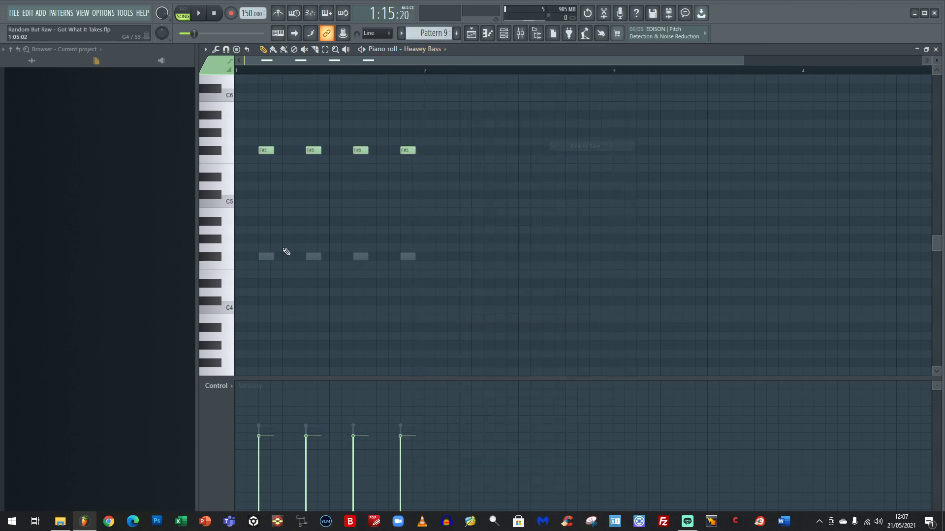
pyautogui.click(220, 152)
# - Switch the piano roll back to Bass 05 and to Bass 18, sounding F#4 to compare the two layers
pyautogui.click(398, 49)
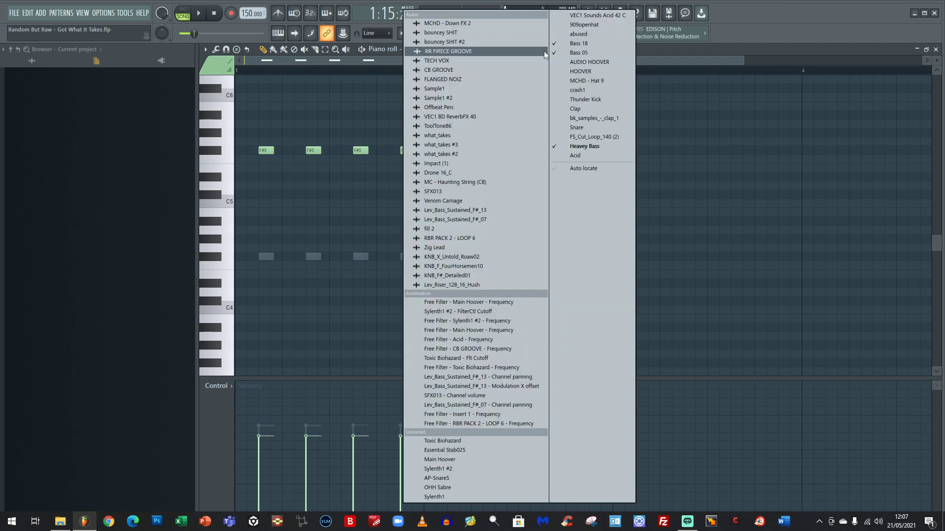
pyautogui.click(554, 53)
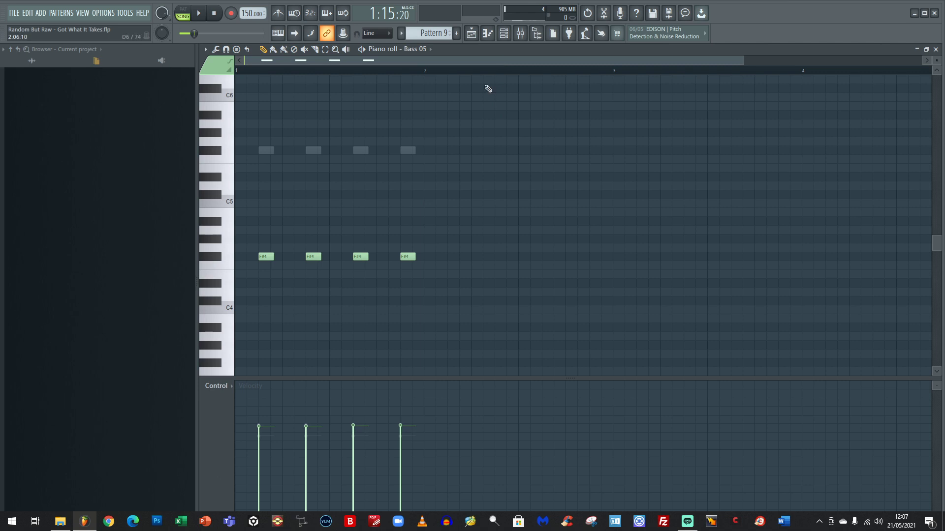
pyautogui.click(430, 49)
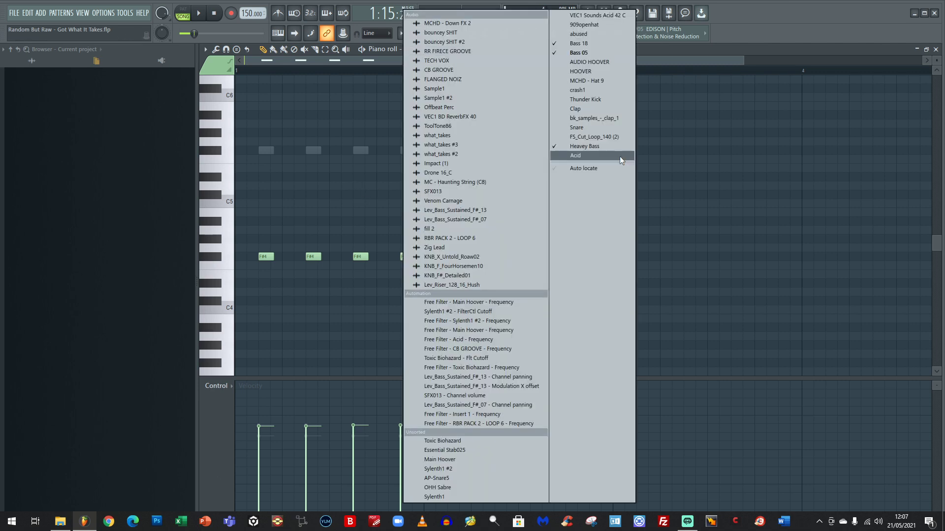
pyautogui.click(593, 53)
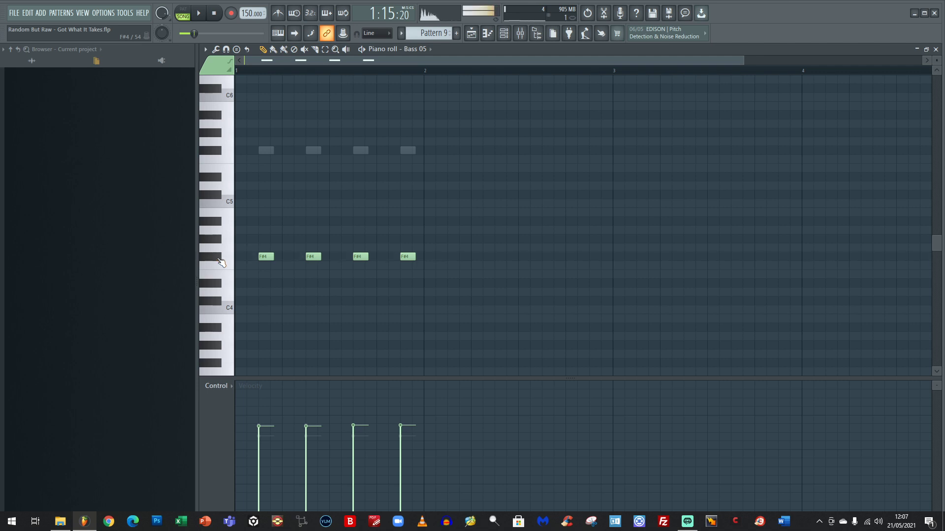
pyautogui.click(423, 50)
pyautogui.click(576, 43)
pyautogui.click(213, 258)
# - Audition F#5 on the Heavey Bass channel, and play Pattern 9 on its own in pattern mode to hear the layered bass
pyautogui.click(424, 49)
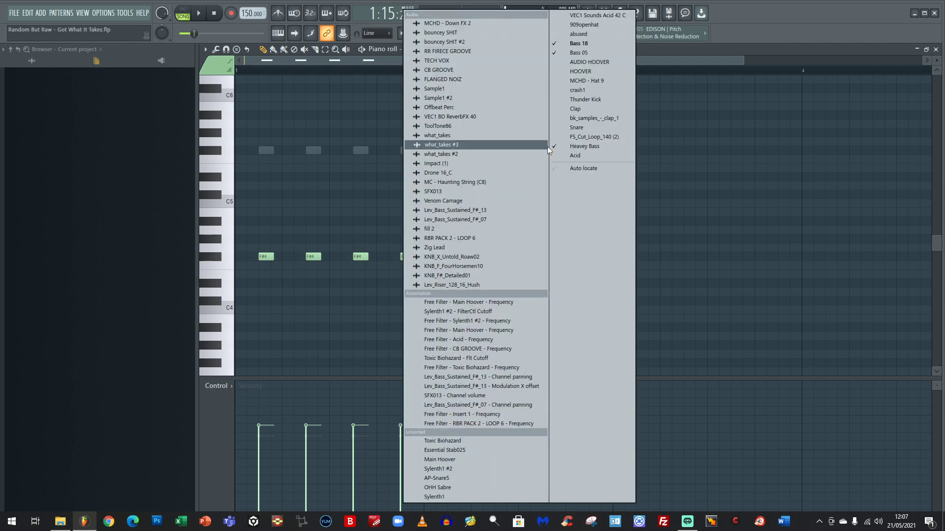
pyautogui.click(574, 146)
pyautogui.click(222, 151)
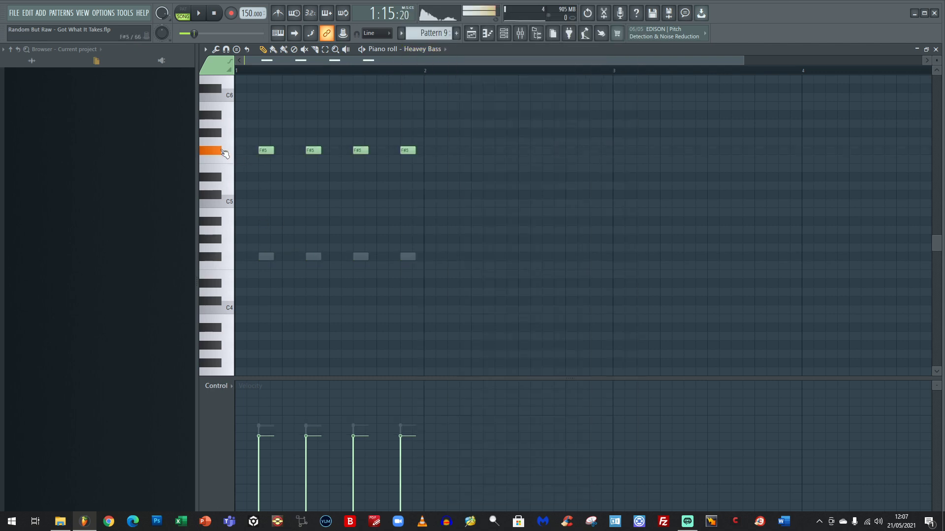
pyautogui.click(199, 13)
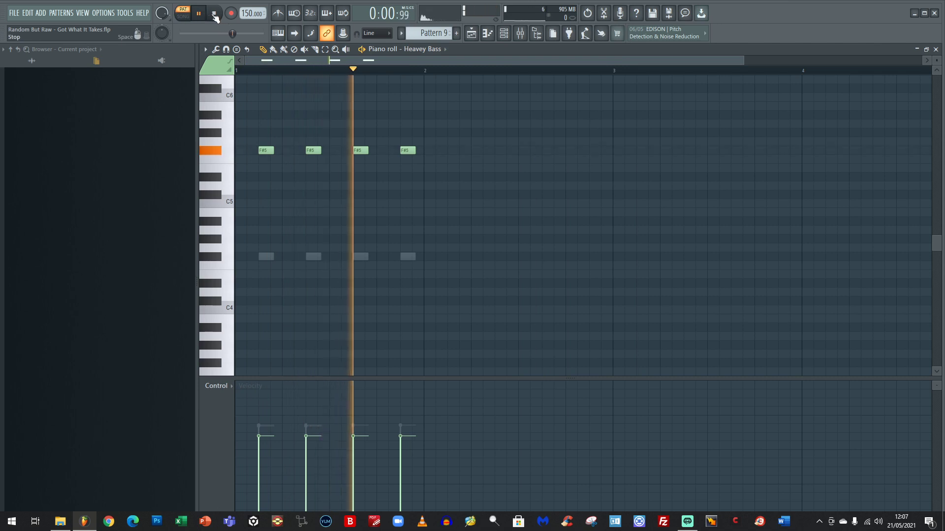
pyautogui.press('space')
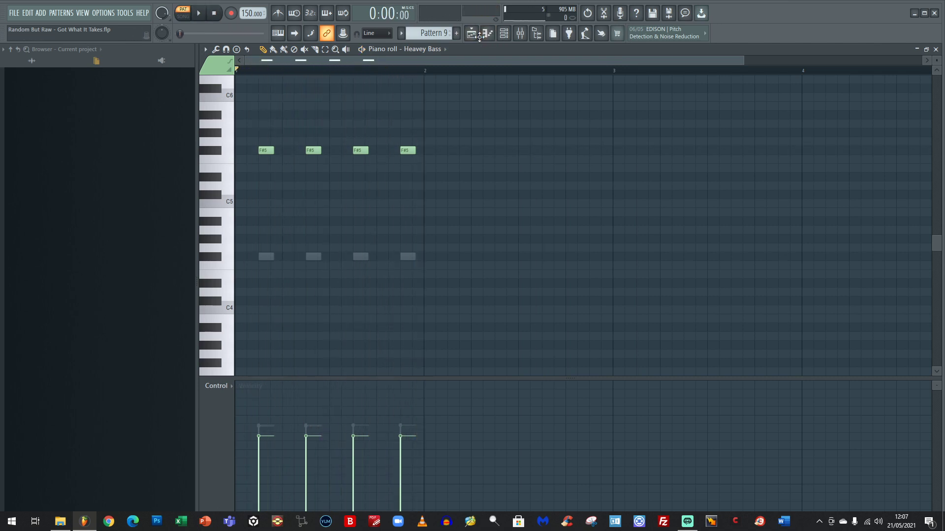
# - In the playlist, play the song briefly from bar 147 and open the hoover main track's Pattern 20 clip there in the piano roll
pyautogui.click(470, 33)
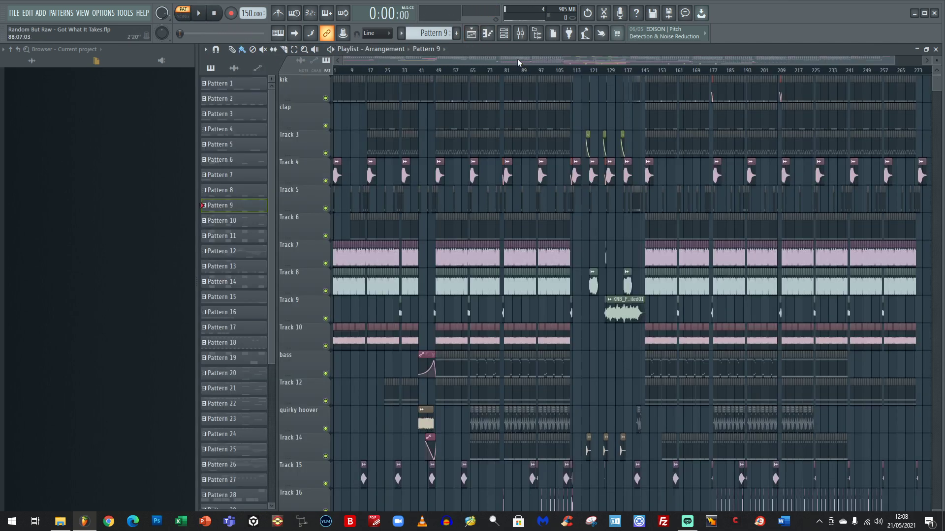
pyautogui.moveTo(518, 58); pyautogui.dragTo(810, 44)
pyautogui.moveTo(920, 60); pyautogui.dragTo(553, 53)
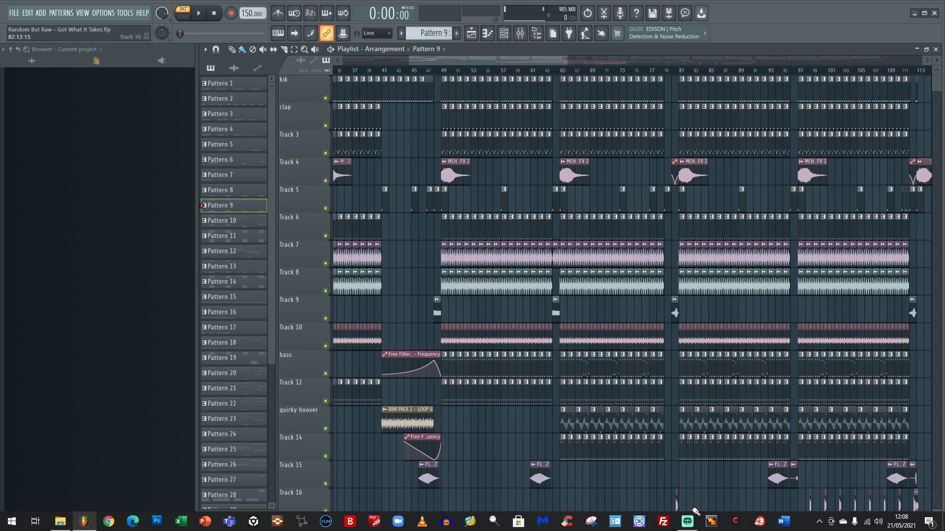
pyautogui.moveTo(546, 60); pyautogui.dragTo(695, 63)
pyautogui.scroll(-10, 601, 217)
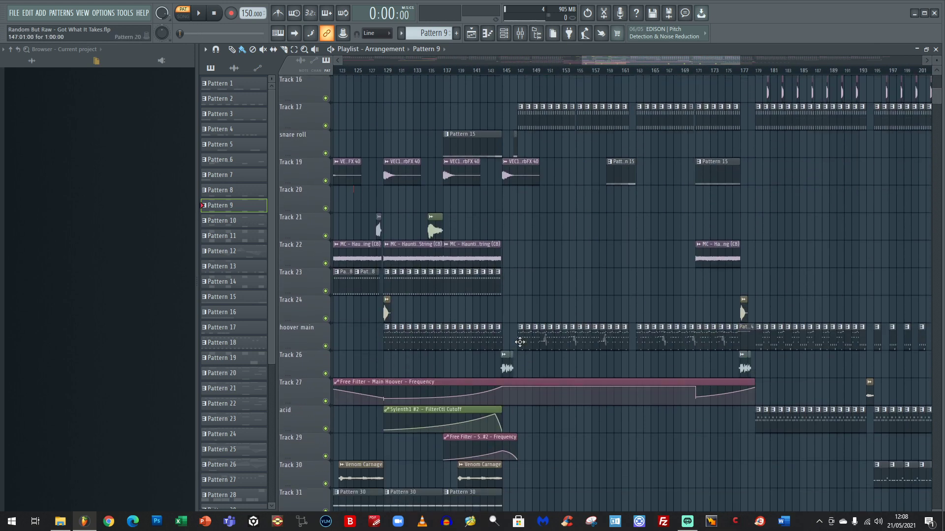
pyautogui.click(516, 71)
pyautogui.click(199, 14)
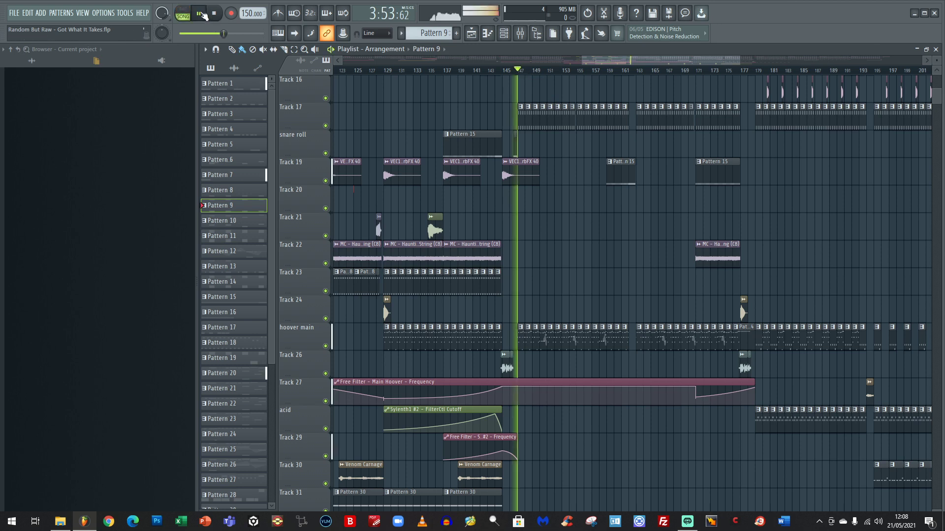
pyautogui.press('space')
pyautogui.doubleClick(527, 340)
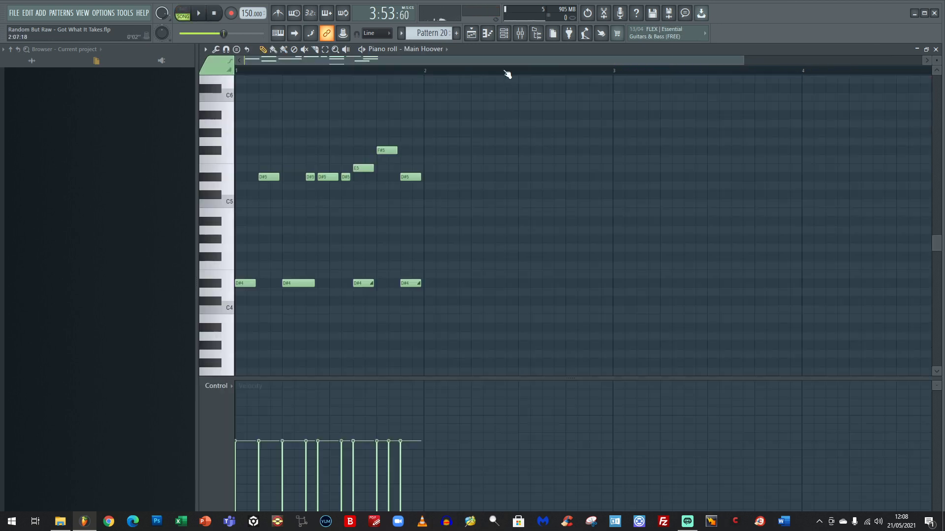
# - Mute the mic source in the Streamlabs OBS mixer and go back to the Main Hoover piano roll in FL Studio
pyautogui.click(687, 520)
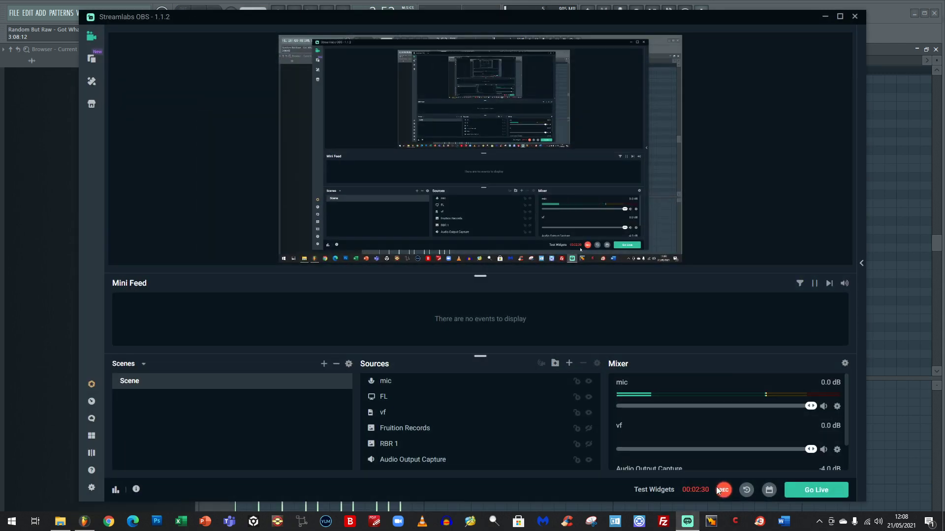
pyautogui.hotkey('ctrl', 'm')
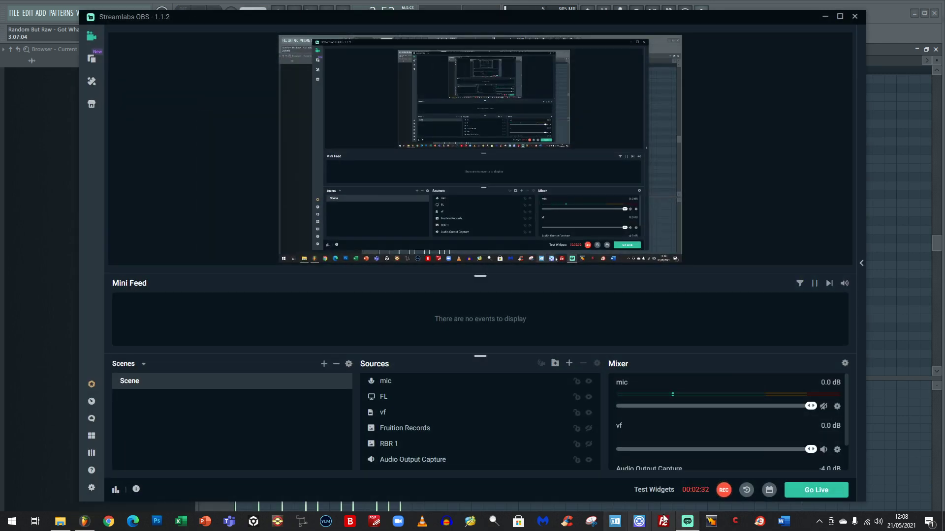
pyautogui.click(687, 523)
# - Play Pattern 20 in pattern mode, stop it, and audition D#4 on the Main Hoover channel while examining its notes
pyautogui.click(196, 14)
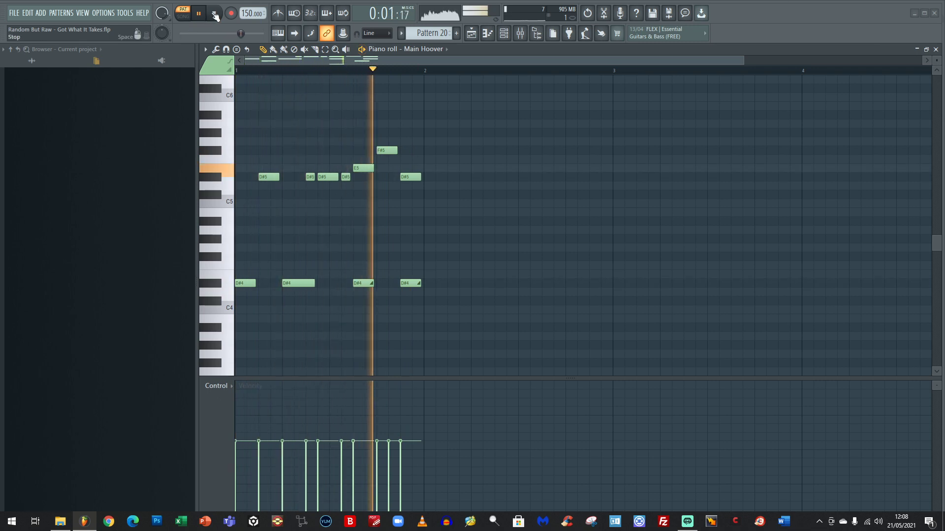
pyautogui.scroll(-1, 306, 121)
pyautogui.press('space')
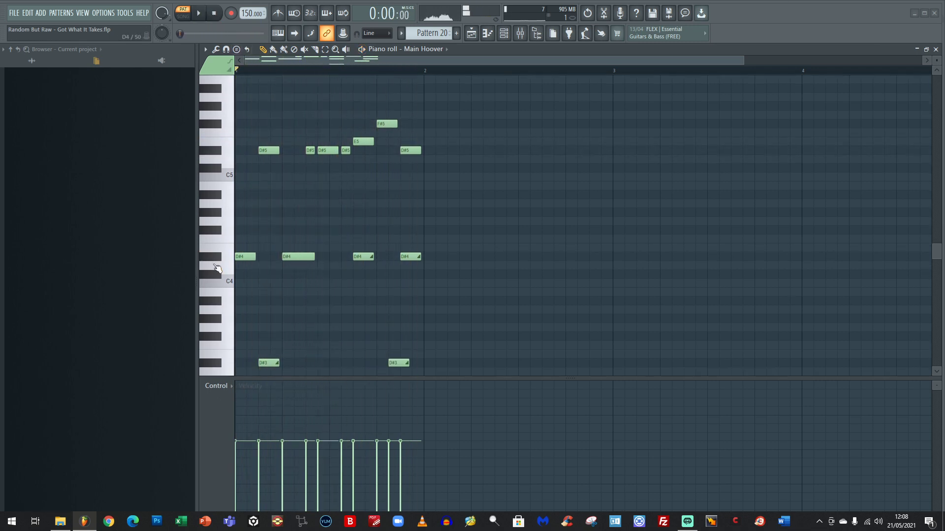
pyautogui.click(220, 258)
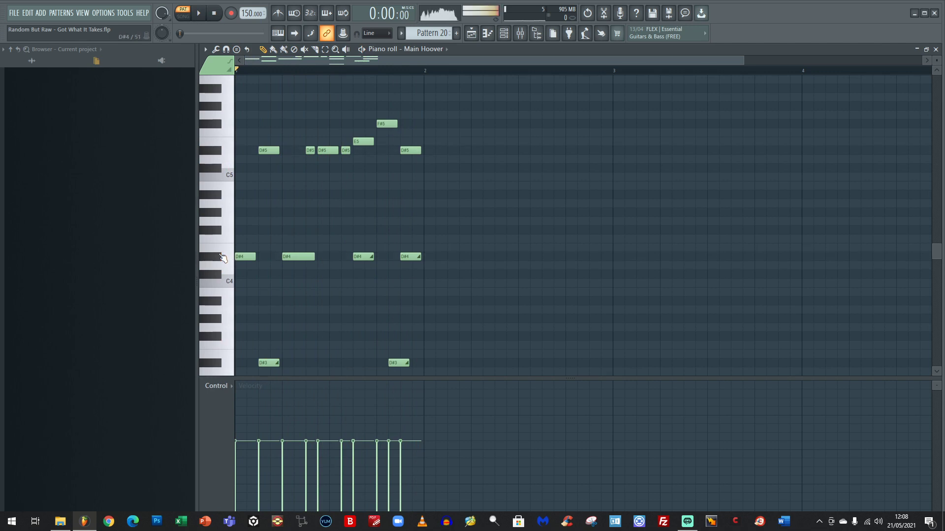
pyautogui.scroll(-1, 222, 258)
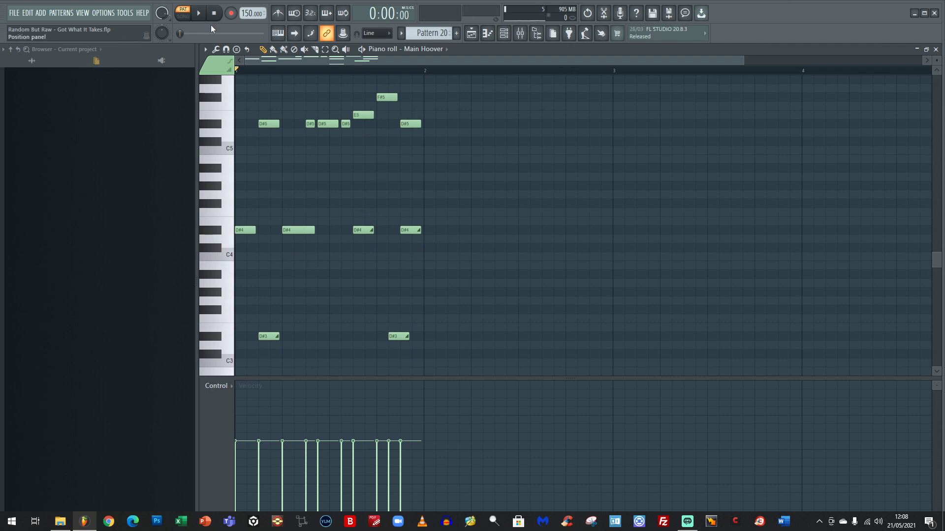
# - Replay Pattern 20, move the Main Hoover's Fruity Chorus window aside and close it, stop playback, and keep the piano roll open
pyautogui.click(199, 14)
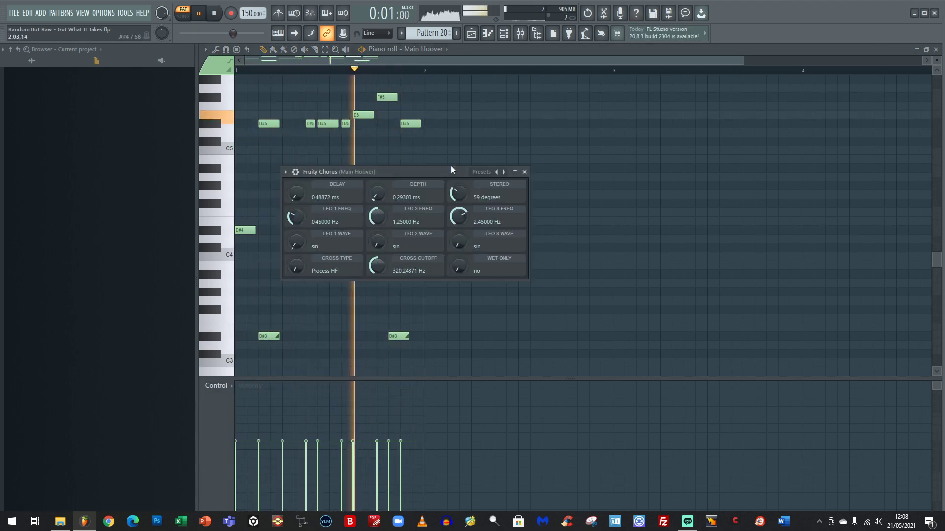
pyautogui.moveTo(472, 170); pyautogui.dragTo(596, 150)
pyautogui.click(649, 151)
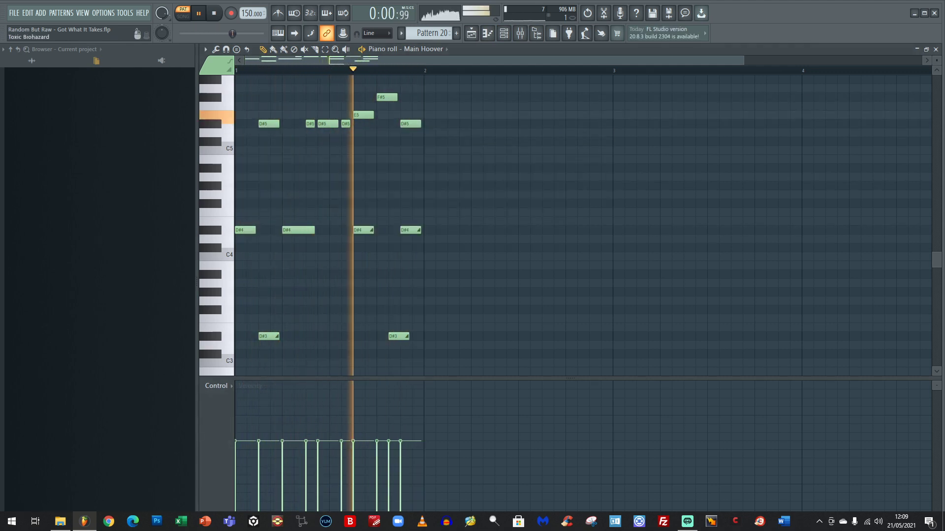
pyautogui.click(473, 35)
pyautogui.press('space')
pyautogui.click(487, 33)
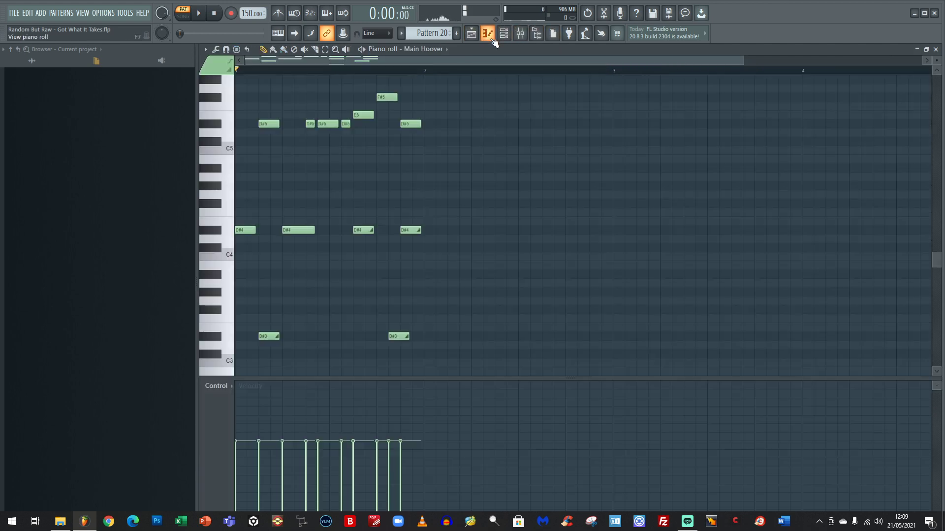
# - Unmute the mic source in Streamlabs OBS, minimize it, and sound a key just above C4 in the Main Hoover piano roll
pyautogui.click(687, 521)
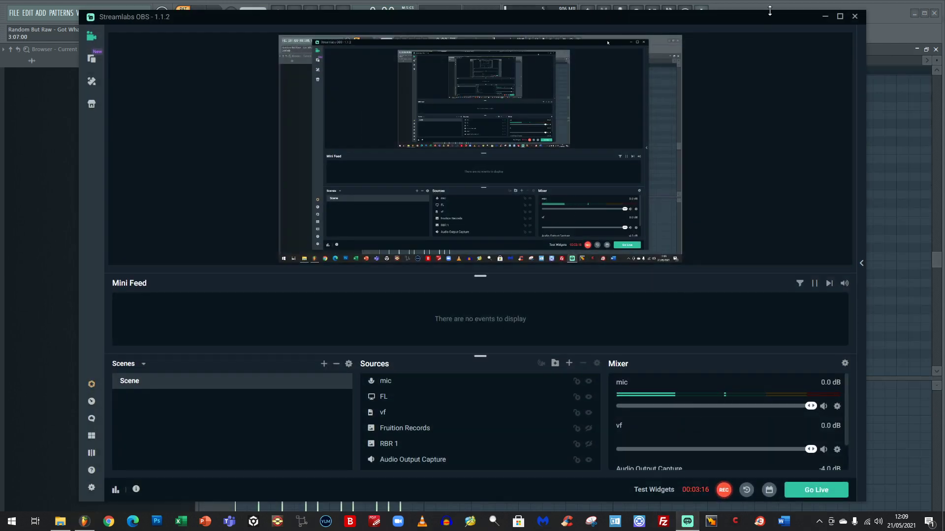
pyautogui.click(825, 18)
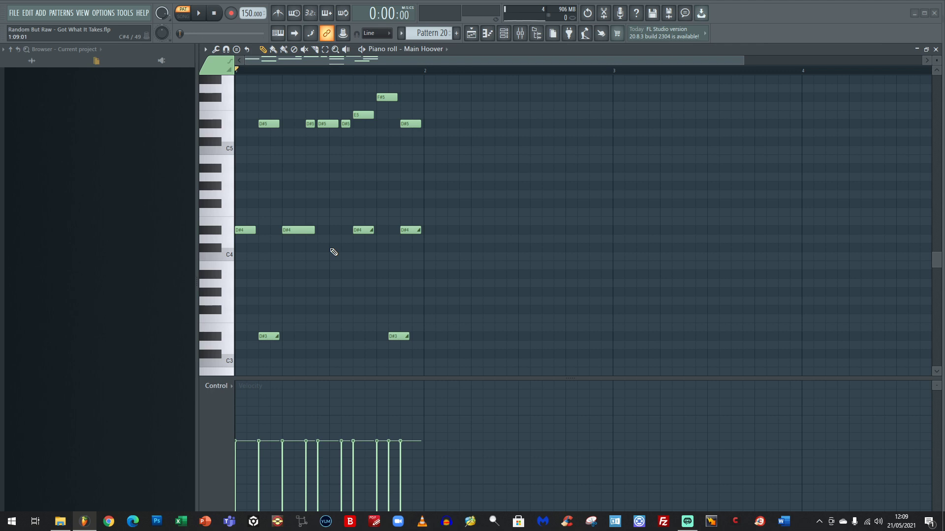
pyautogui.click(218, 237)
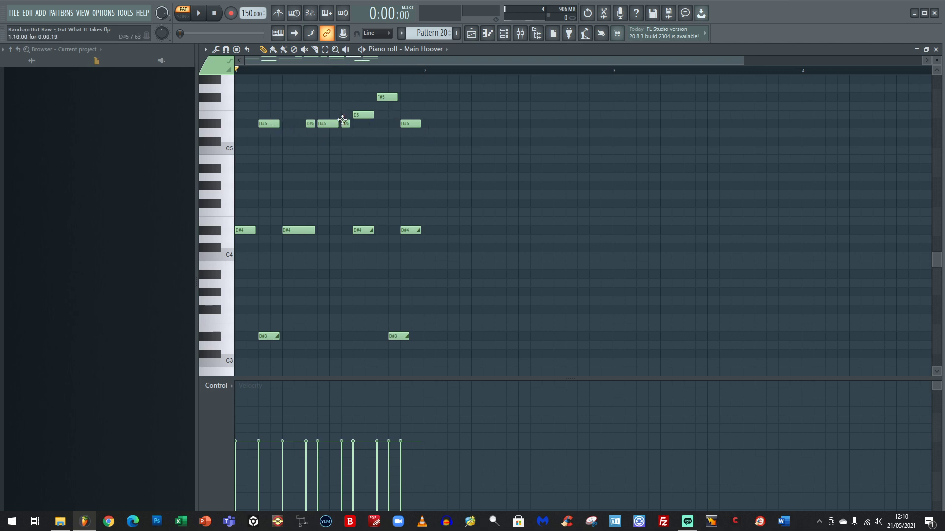
# - Play Pattern 20 and stop it, then examine the D#3, D#4 and D#5 notes in the Main Hoover piano roll
pyautogui.click(199, 13)
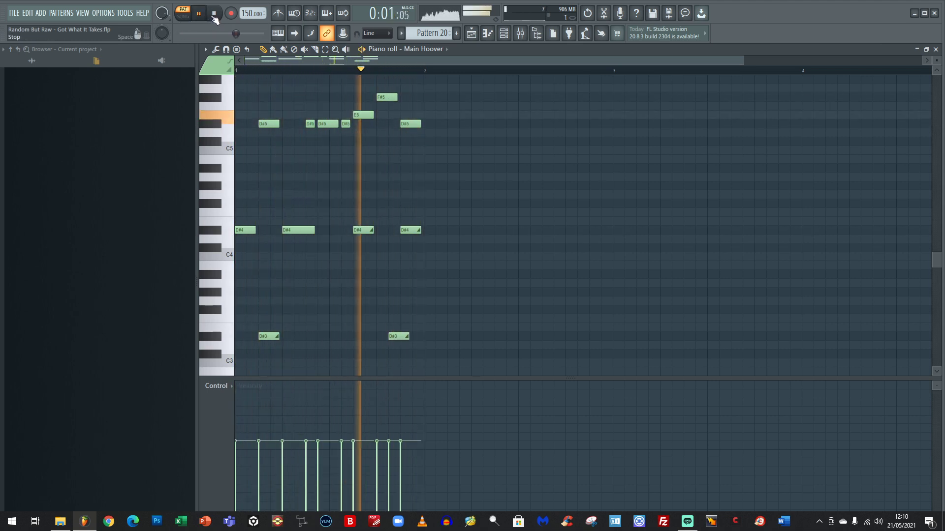
pyautogui.click(213, 15)
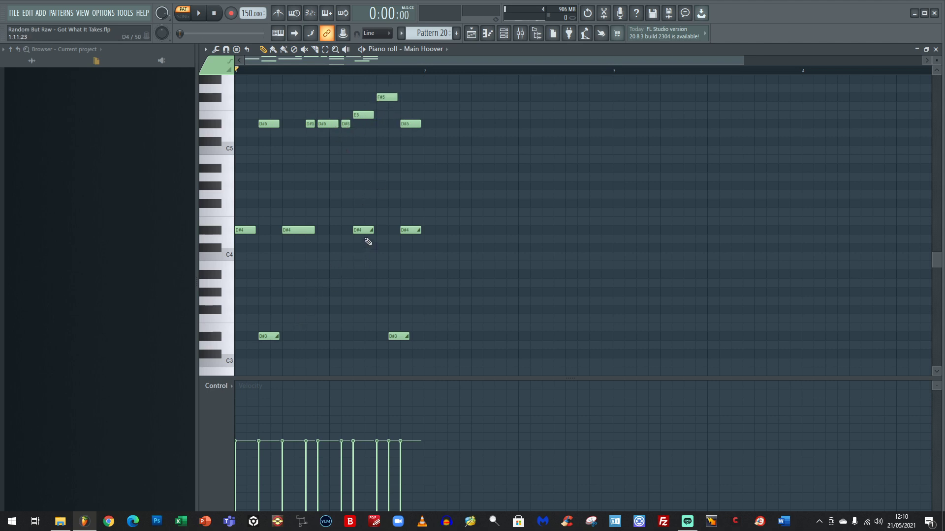
pyautogui.scroll(-1, 368, 240)
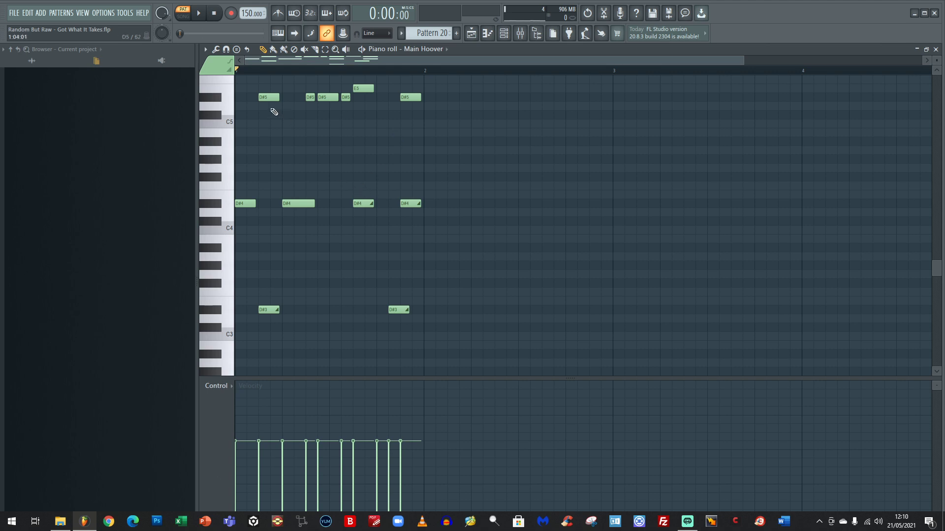
# - Try an extra D#3 note halfway through bar 1 of the Main Hoover pattern and delete it
pyautogui.click(229, 69)
pyautogui.click(331, 283)
pyautogui.rightClick(331, 284)
pyautogui.click(331, 311)
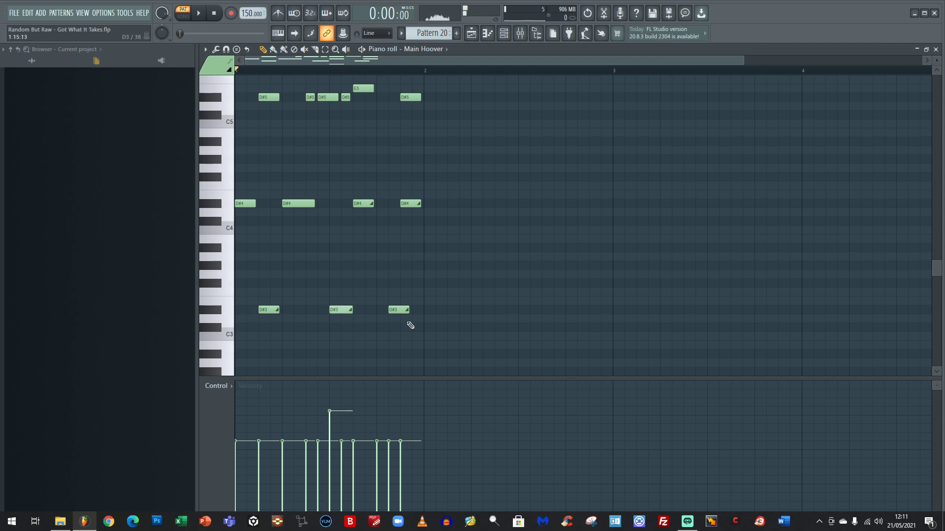
pyautogui.rightClick(347, 311)
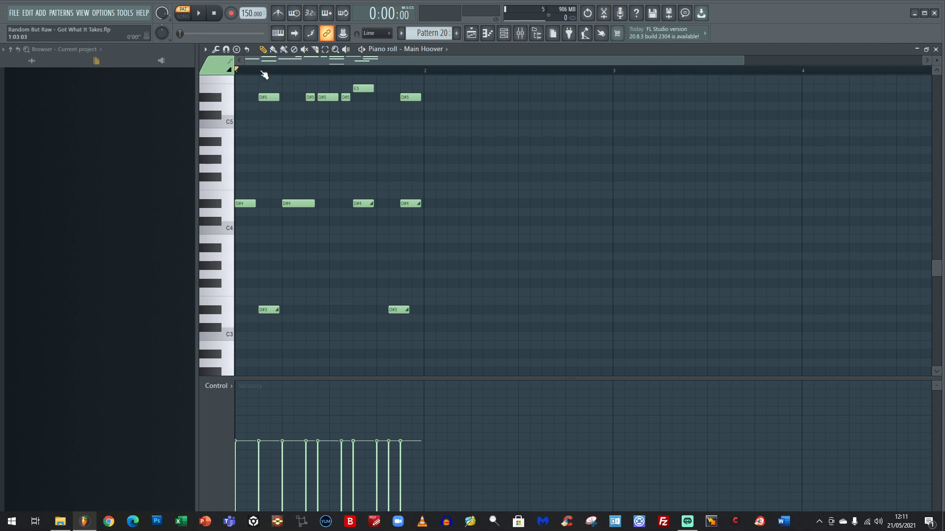
# - Select the time range around the first stacked D#5 and D#3 notes in bar 1 and play that section
pyautogui.moveTo(259, 71); pyautogui.dragTo(282, 82)
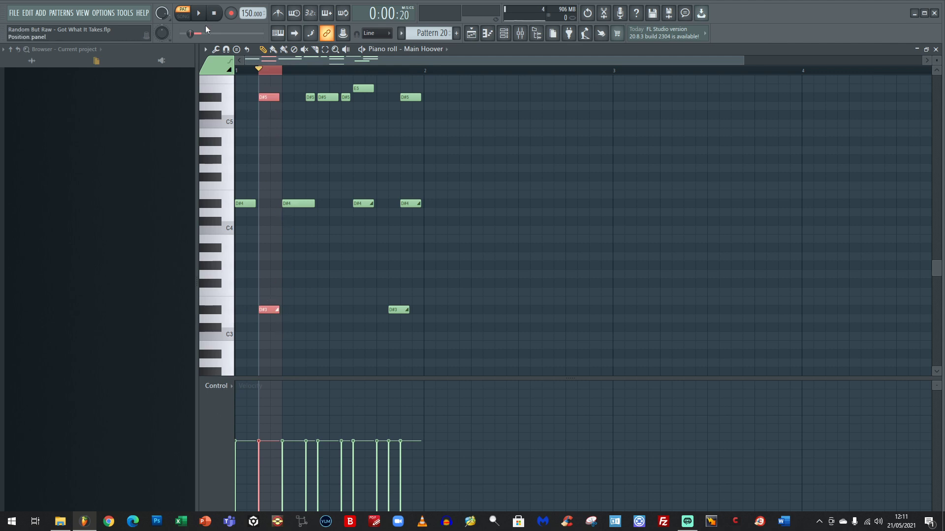
pyautogui.click(198, 13)
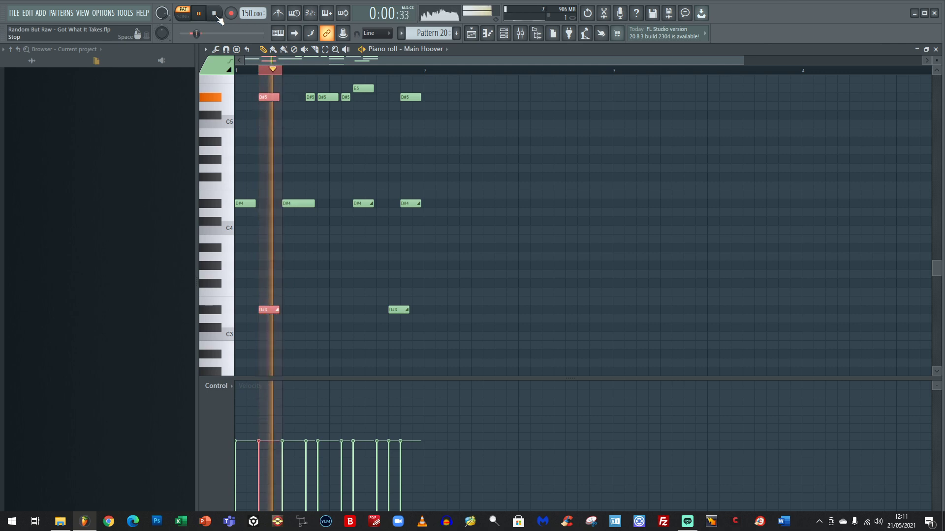
pyautogui.click(215, 15)
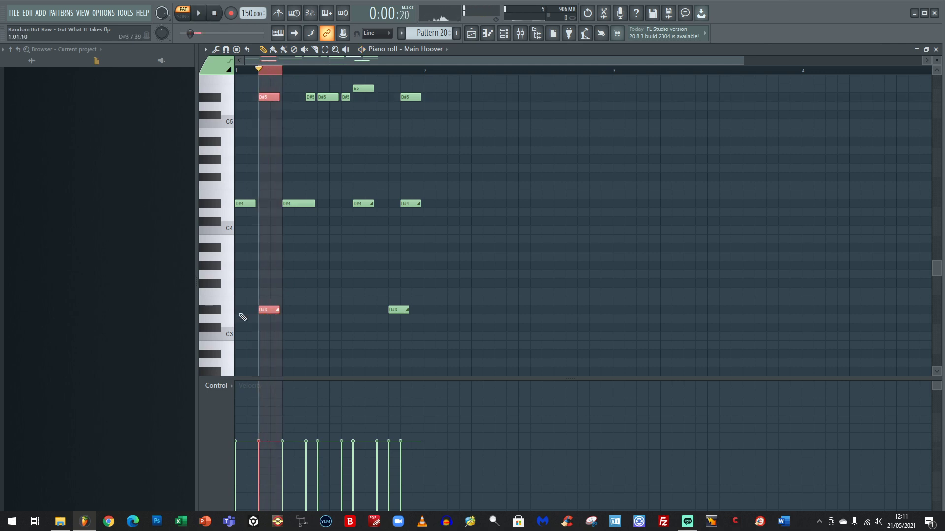
# - Delete the D#3 note beneath the selected D#5 and play the section with the upper note alone
pyautogui.rightClick(263, 310)
pyautogui.click(198, 13)
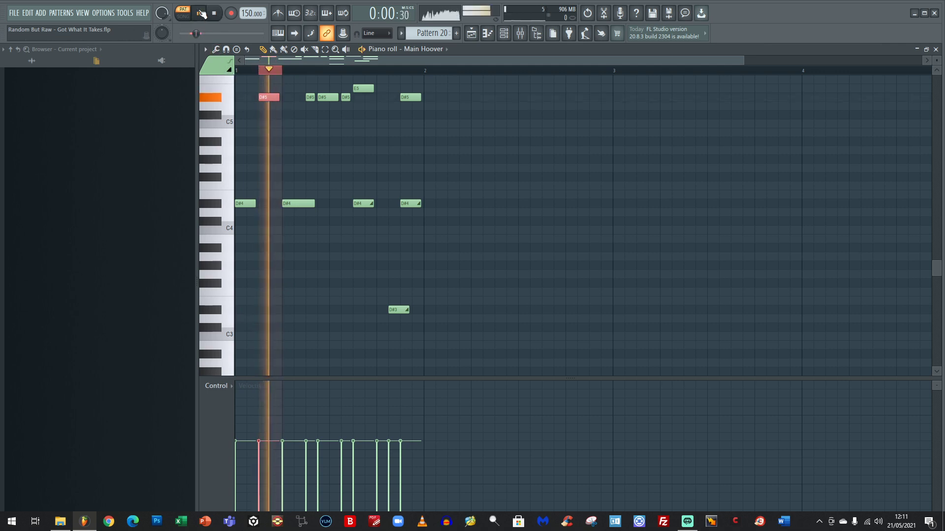
pyautogui.click(214, 14)
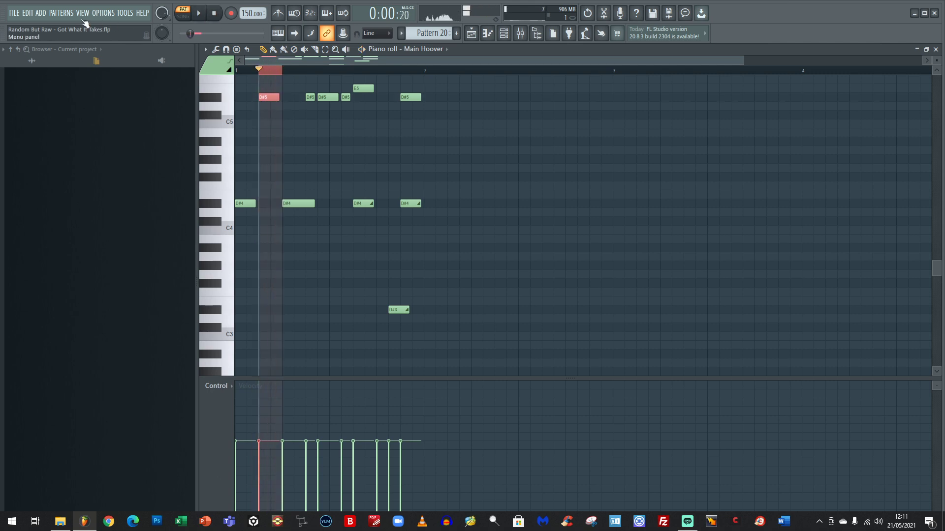
# - Put the D#3 note back under the first D#5 and play the selected section with both notes
pyautogui.click(261, 310)
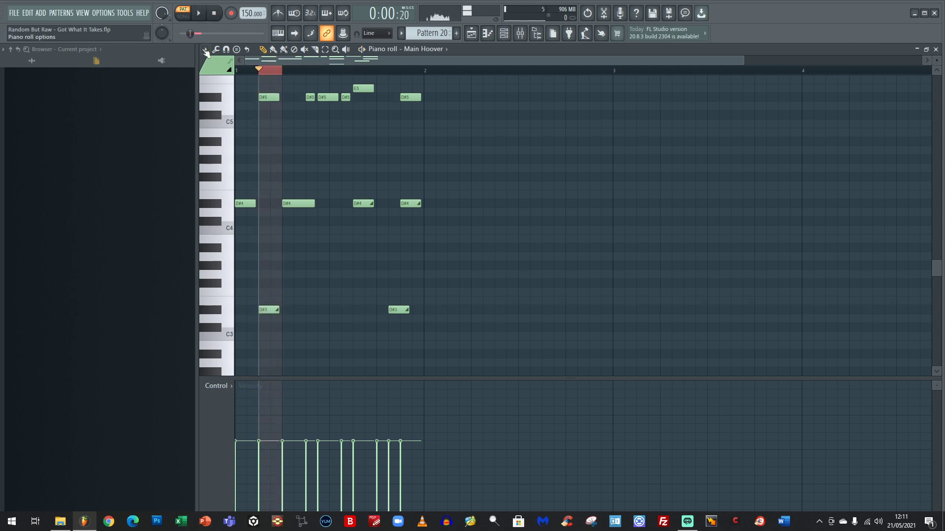
pyautogui.click(199, 13)
pyautogui.click(214, 14)
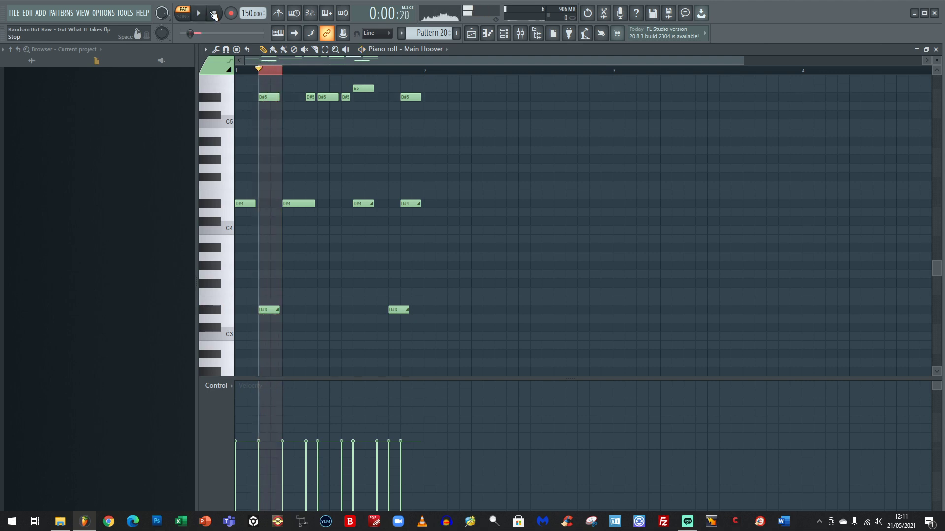
# - Clear the time selection and play Pattern 20 from the start, then stop playback
pyautogui.click(239, 72)
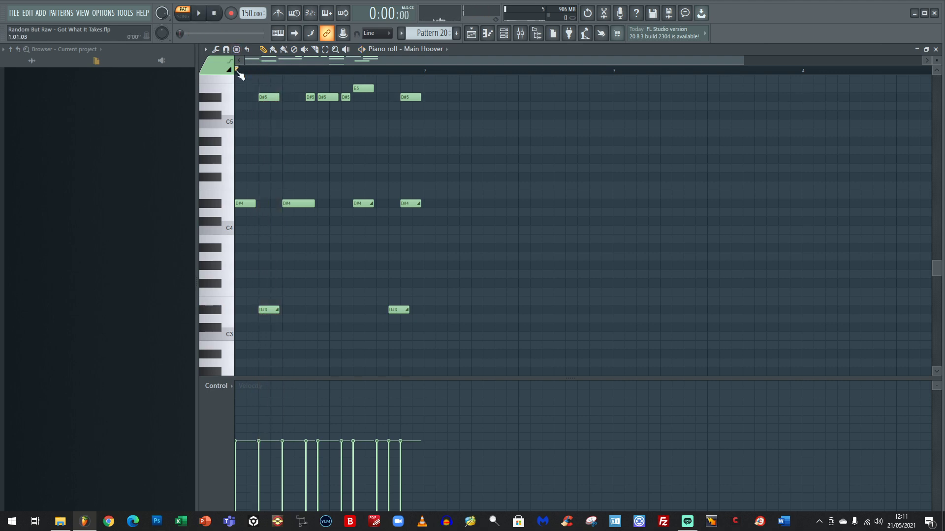
pyautogui.click(201, 18)
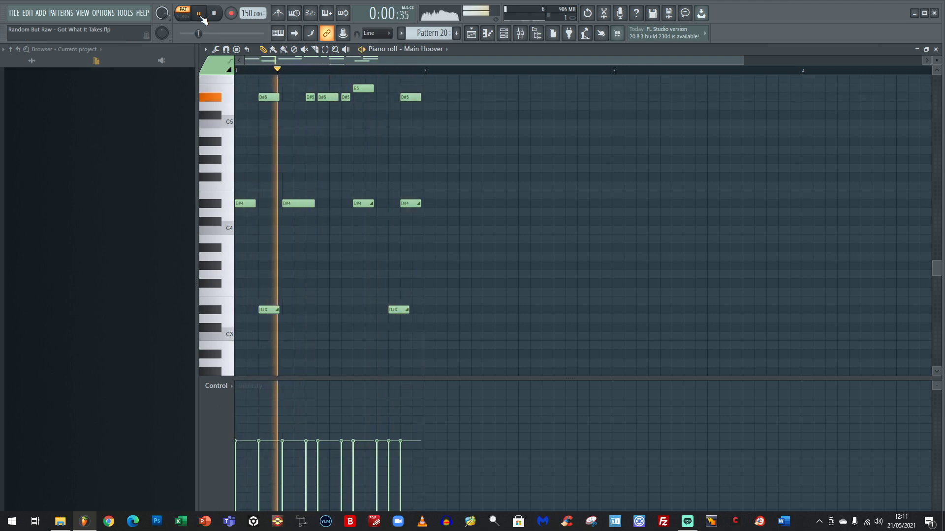
pyautogui.press('space')
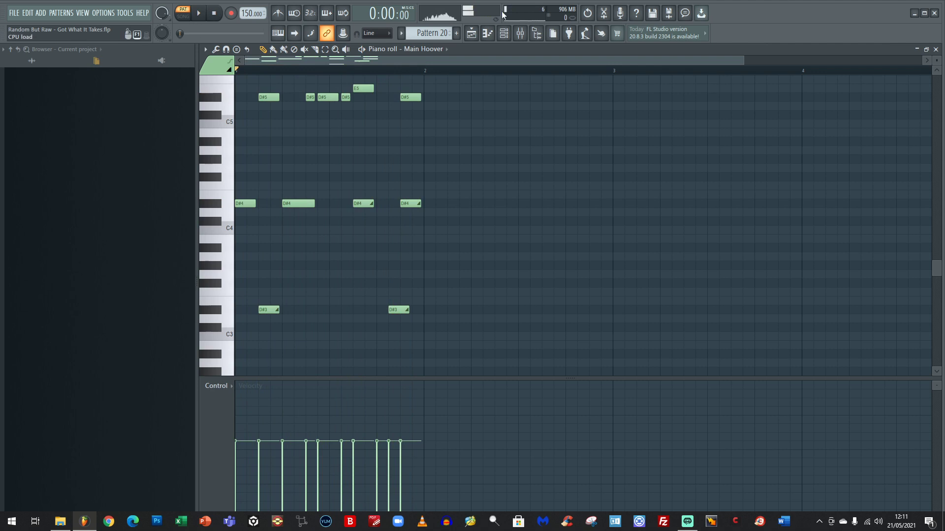
# - Select bar 163 in the playlist, open the Pattern 22 clip on the hoover main track, and play it in pattern mode
pyautogui.click(471, 34)
pyautogui.moveTo(597, 59); pyautogui.dragTo(660, 60)
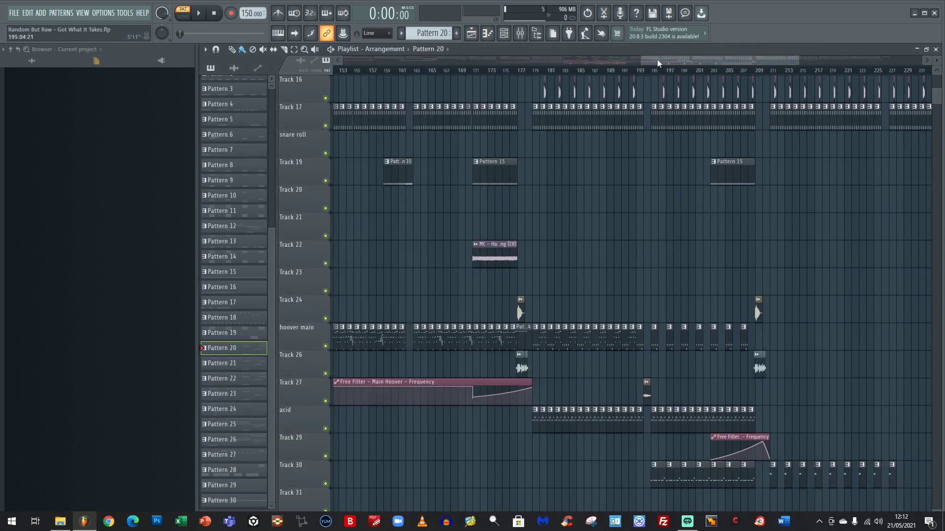
pyautogui.moveTo(657, 59); pyautogui.dragTo(619, 61)
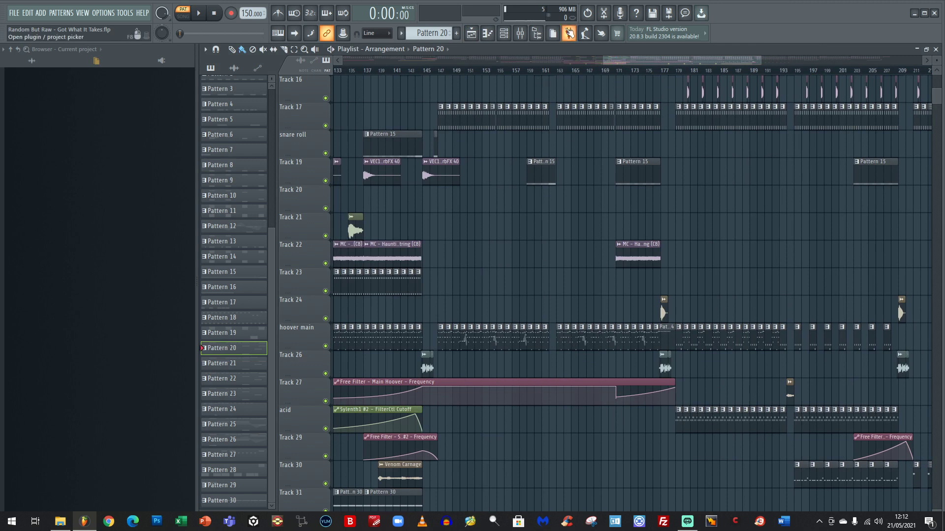
pyautogui.click(560, 70)
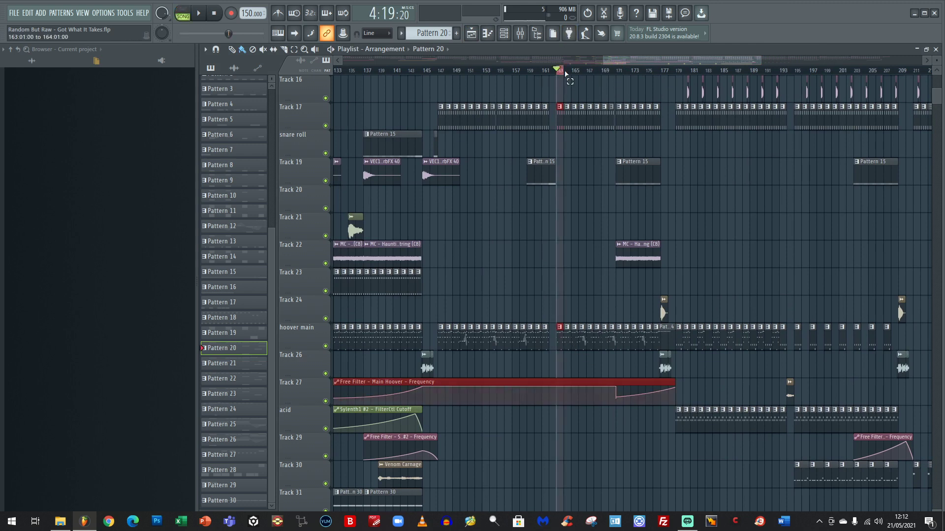
pyautogui.doubleClick(560, 335)
pyautogui.scroll(3, 472, 138)
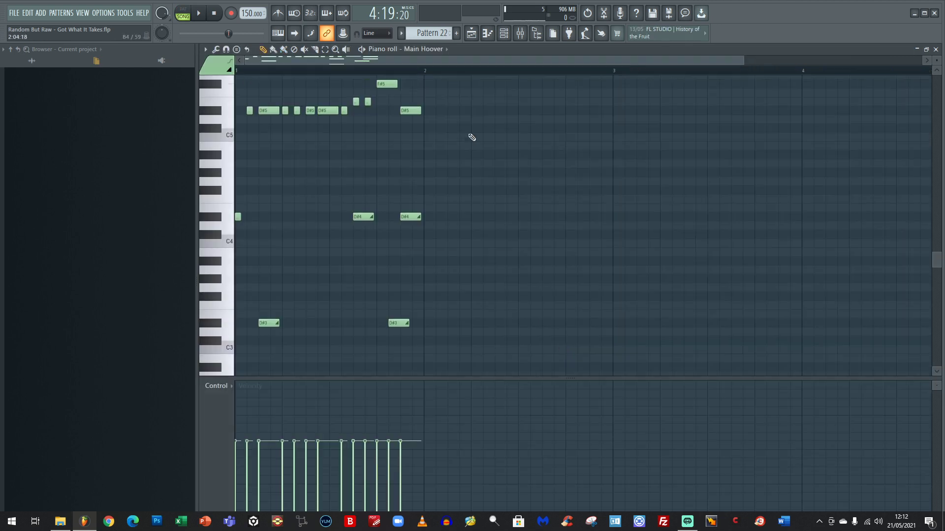
pyautogui.scroll(-2, 433, 123)
pyautogui.click(183, 14)
pyautogui.click(199, 14)
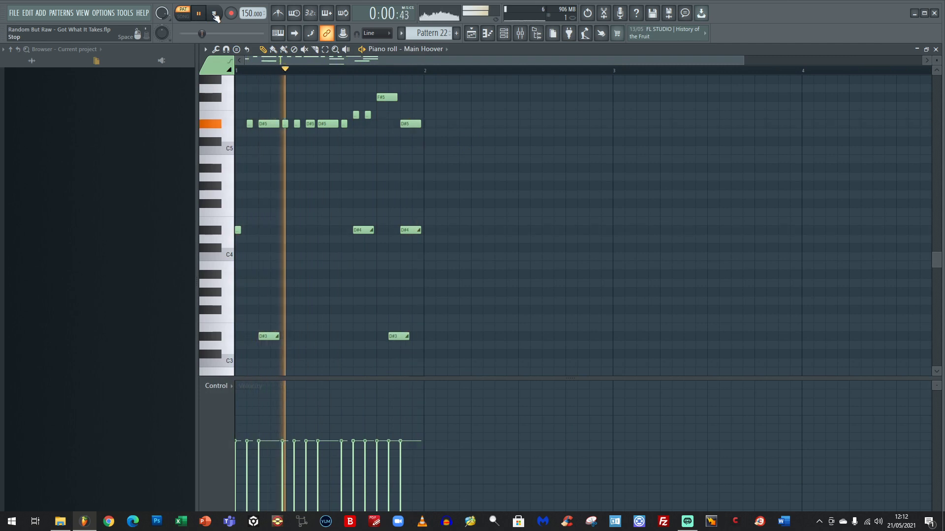
# - Open and play the neighbouring Pattern 23 clip on the hoover main track, then reopen Pattern 22 during playback to compare their notes
pyautogui.click(475, 33)
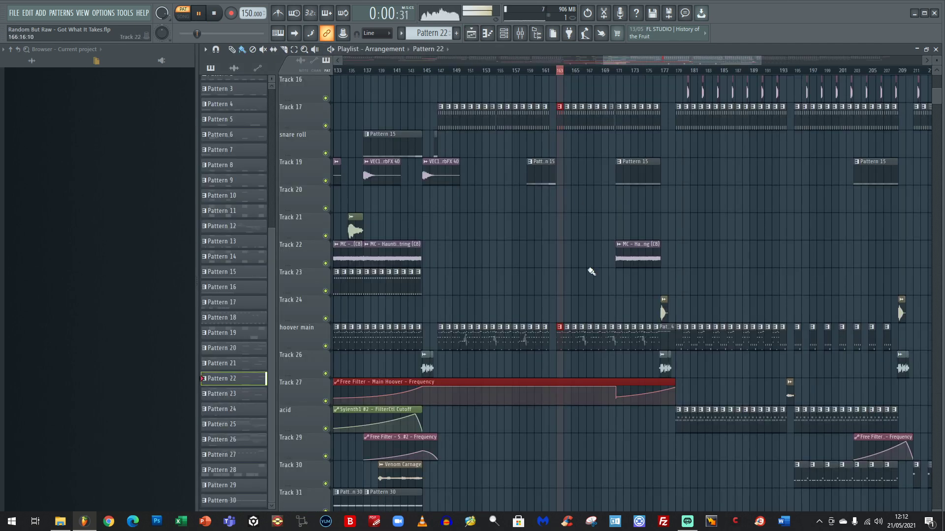
pyautogui.doubleClick(566, 335)
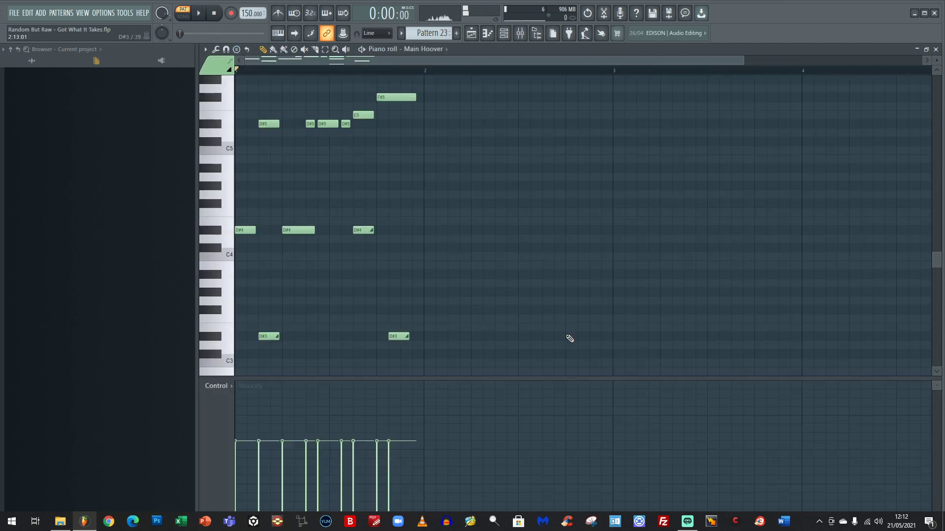
pyautogui.click(199, 13)
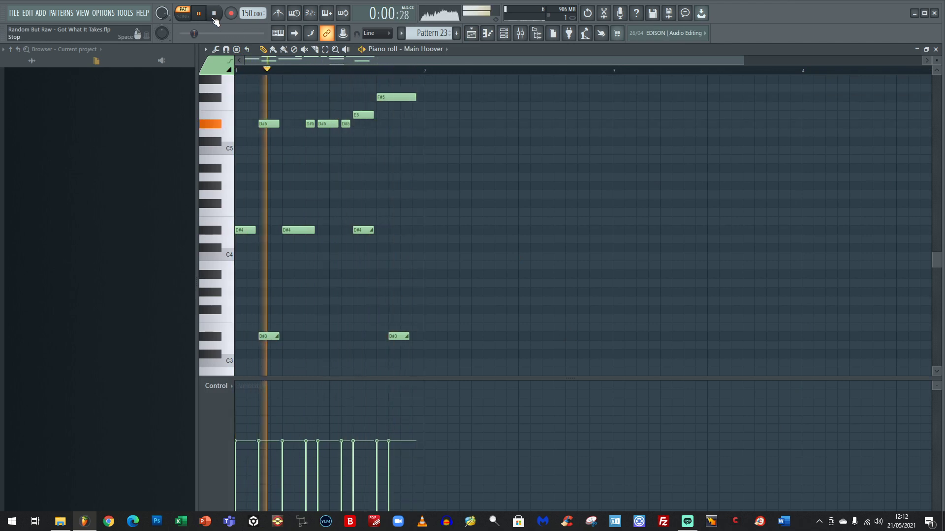
pyautogui.click(484, 33)
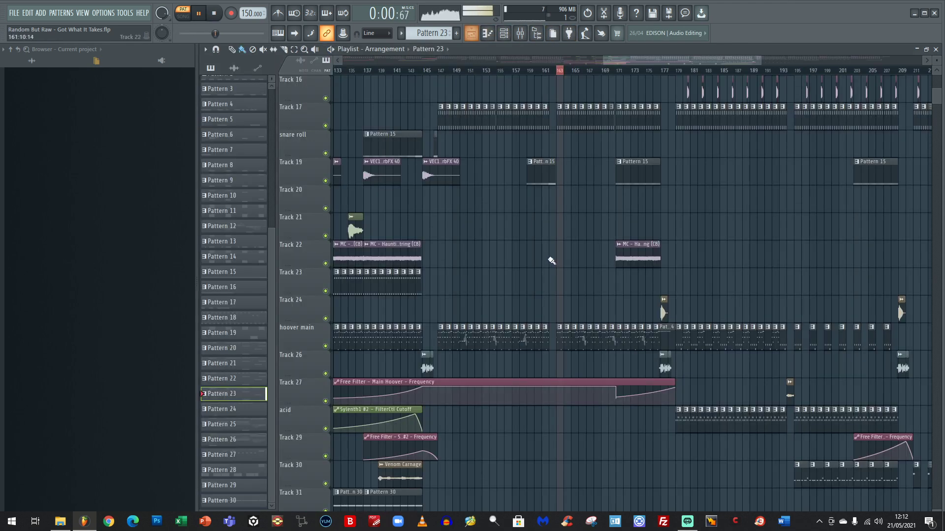
pyautogui.doubleClick(564, 340)
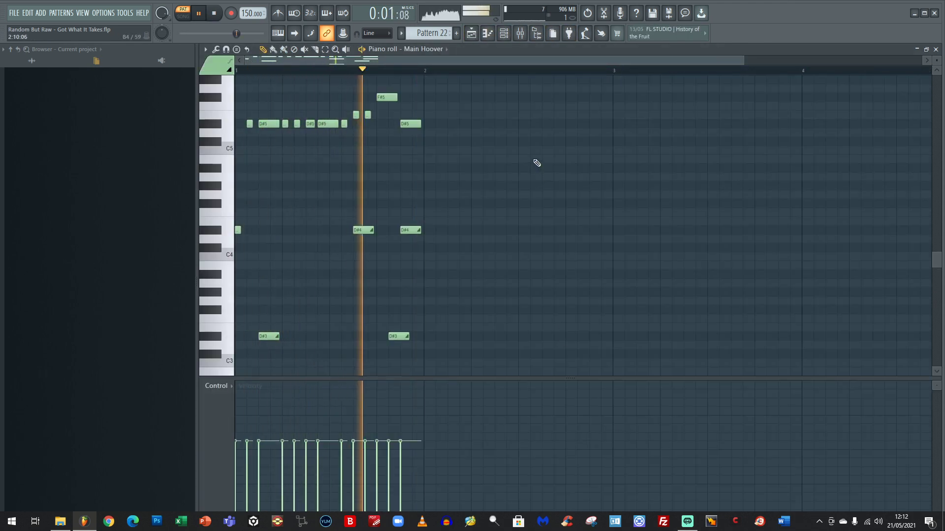
# - Solo the hoover main track in the playlist, loop playback from bar 163, and enable Track 27 with the Free Filter automation
pyautogui.click(471, 34)
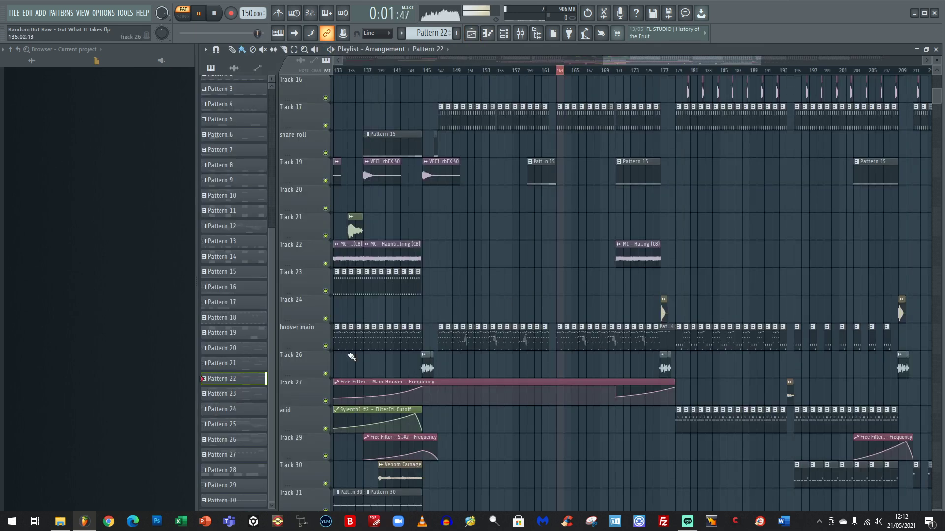
pyautogui.rightClick(326, 346)
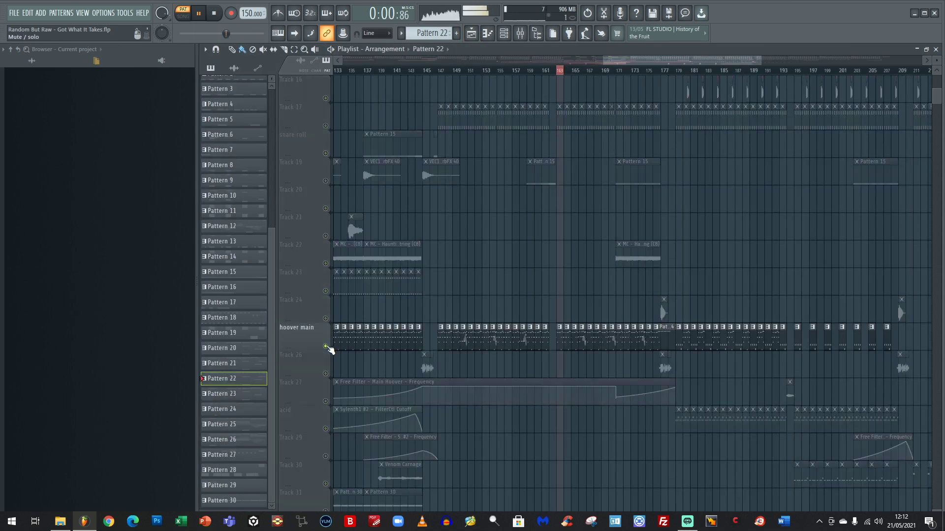
pyautogui.click(560, 70)
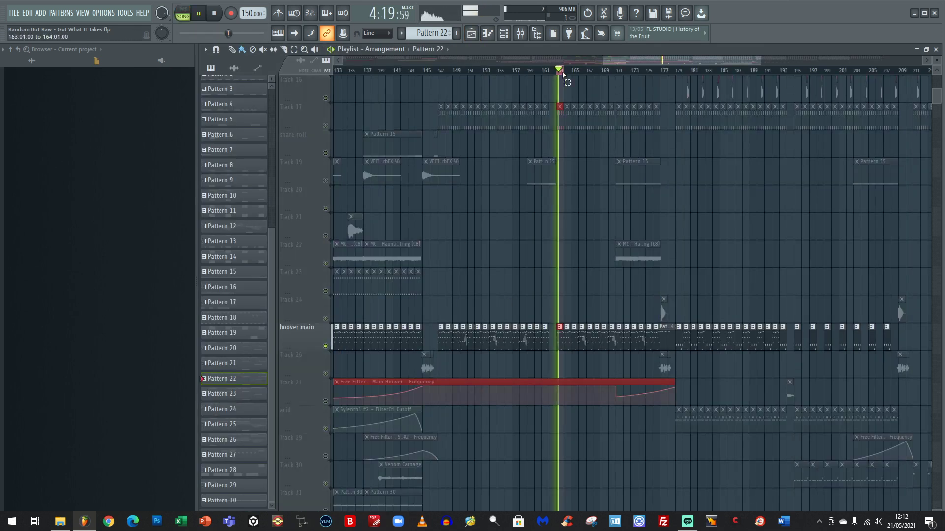
pyautogui.click(326, 401)
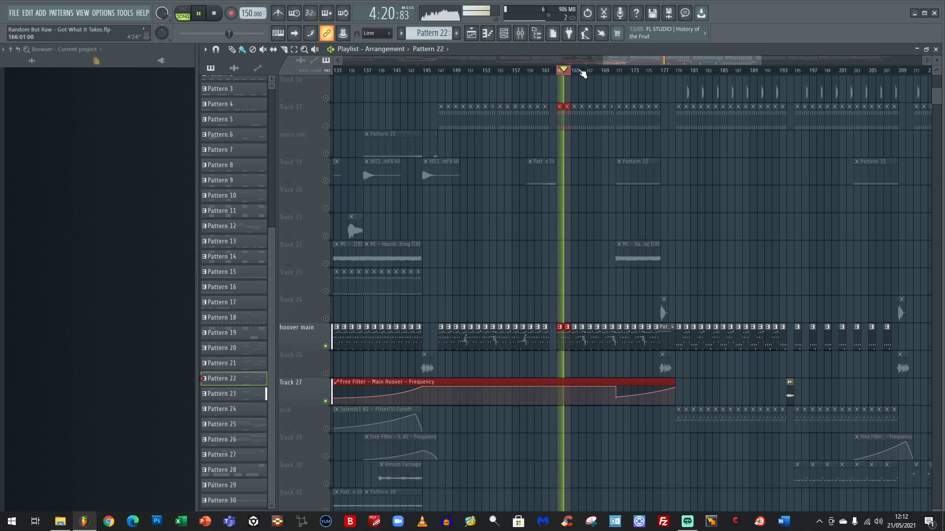
# - Loop bar 166 of the arrangement, stop playback, and take hoover main out of solo so all tracks are enabled
pyautogui.moveTo(579, 71); pyautogui.dragTo(586, 71)
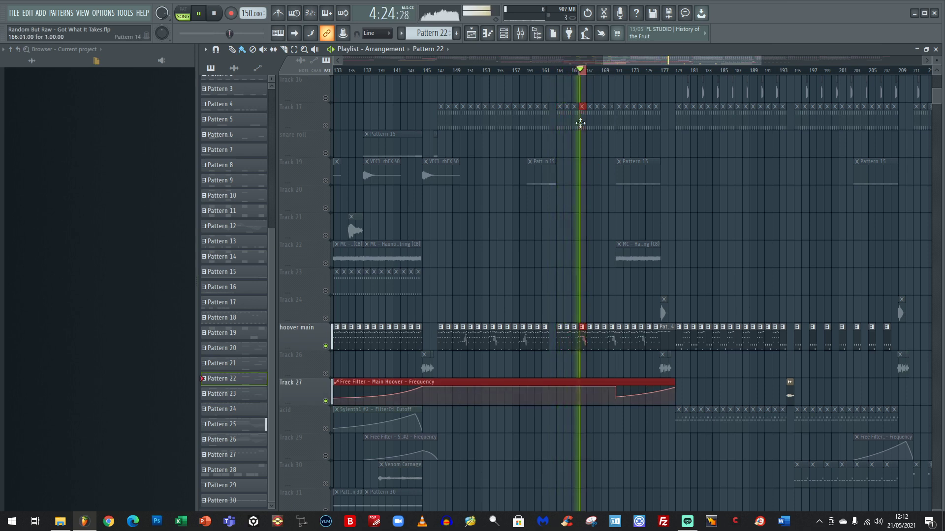
pyautogui.press('space')
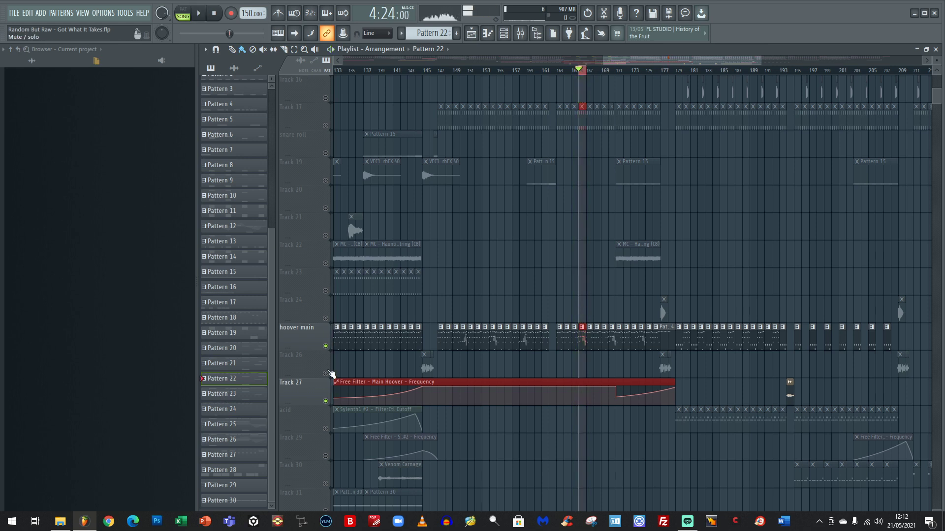
pyautogui.rightClick(326, 347)
pyautogui.rightClick(325, 348)
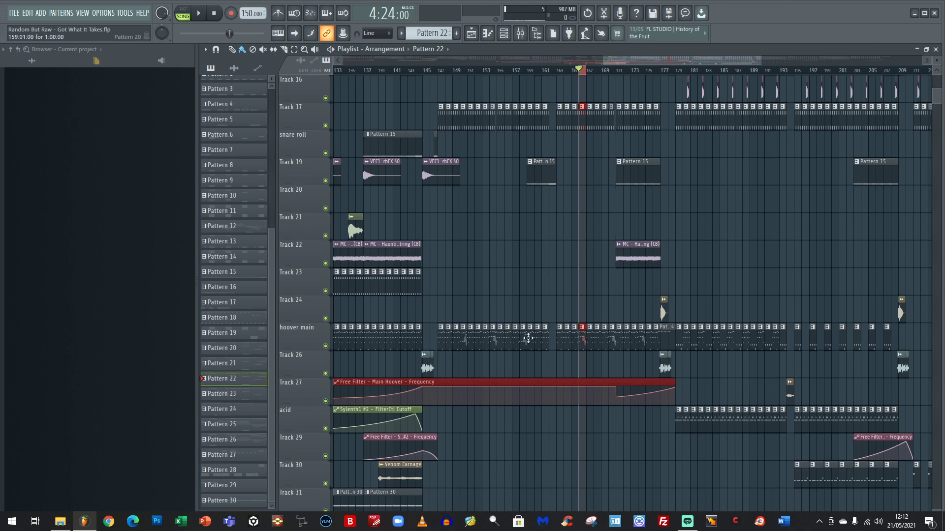
# - Examine the Main Hoover notes of Pattern 22 and Pattern 20 from their hoover main clips, then return to the playlist
pyautogui.doubleClick(550, 340)
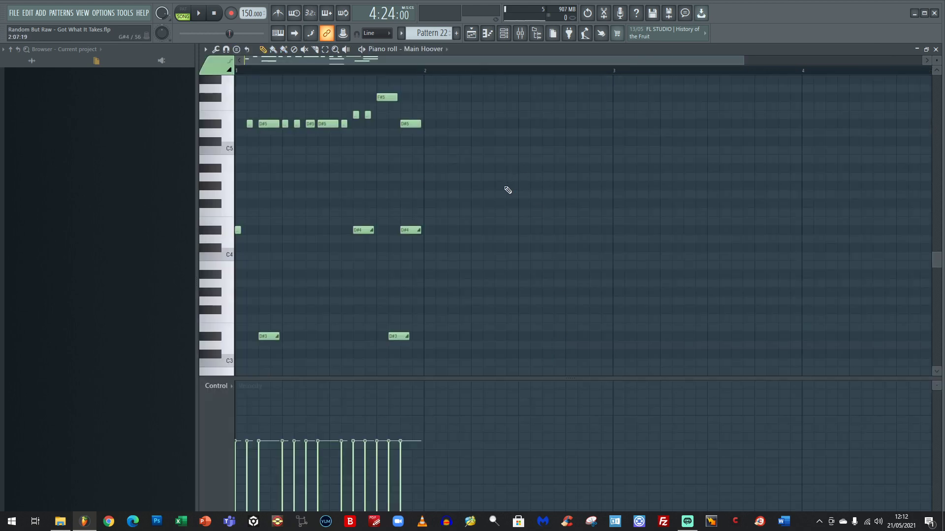
pyautogui.click(473, 35)
pyautogui.doubleClick(442, 345)
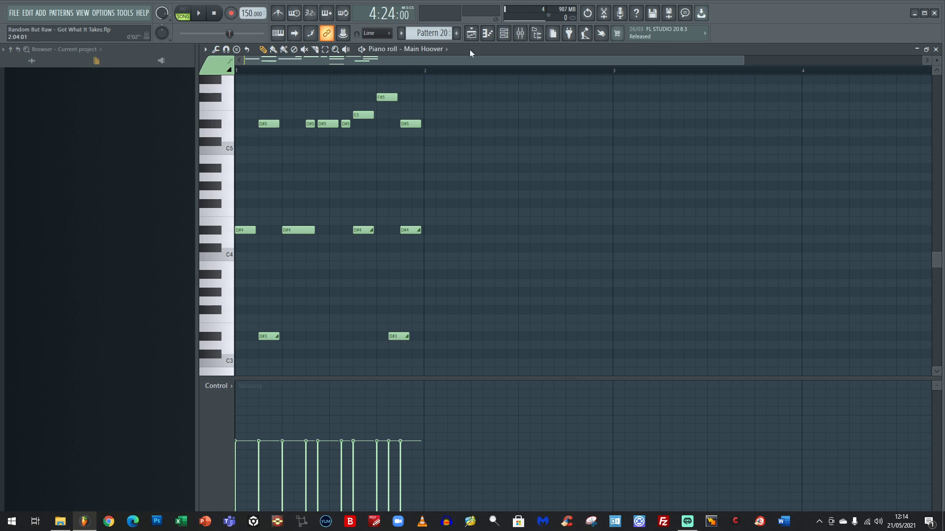
pyautogui.click(474, 34)
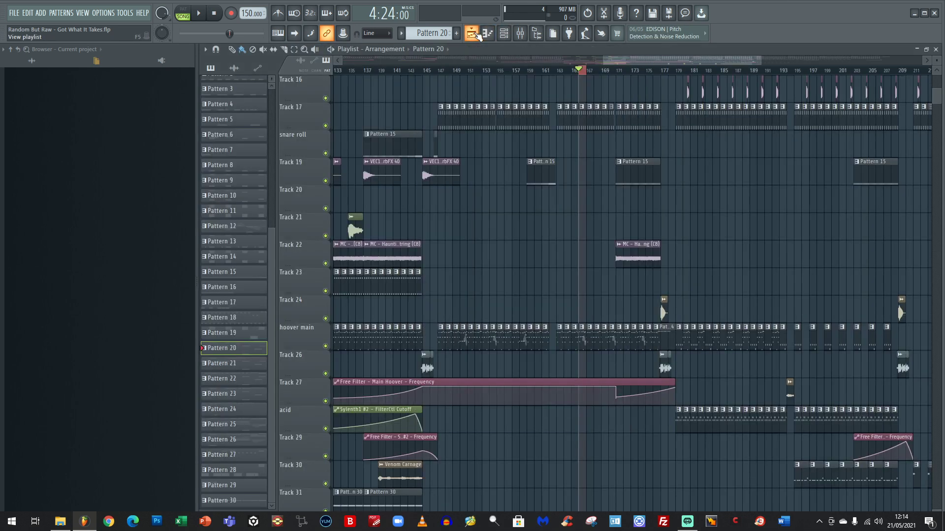
# - Bring the breakdown into view in the playlist and cue playback at bar 113
pyautogui.click(475, 34)
pyautogui.click(475, 34)
pyautogui.moveTo(631, 62); pyautogui.dragTo(556, 66)
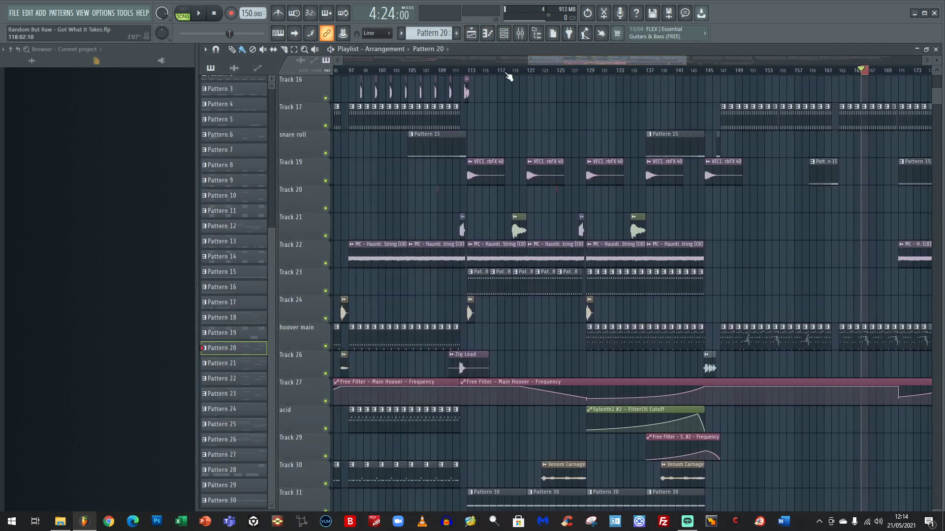
pyautogui.click(468, 73)
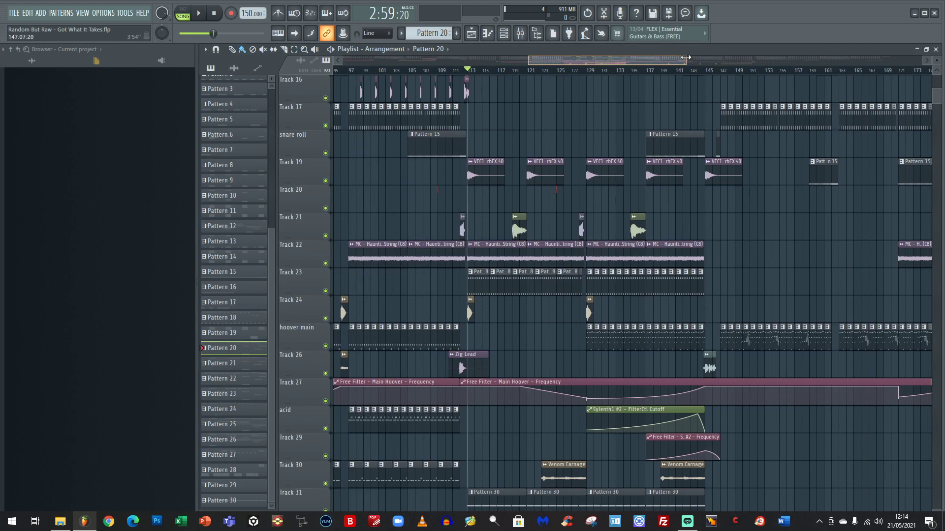
pyautogui.moveTo(684, 57)
pyautogui.mouseDown()
pyautogui.moveTo(550, 60)
pyautogui.moveTo(674, 59)
pyautogui.mouseUp()
# - Mute the mic in Streamlabs OBS, play the breakdown from bar 113 to about bar 129, stop, and unmute the mic
pyautogui.click(687, 522)
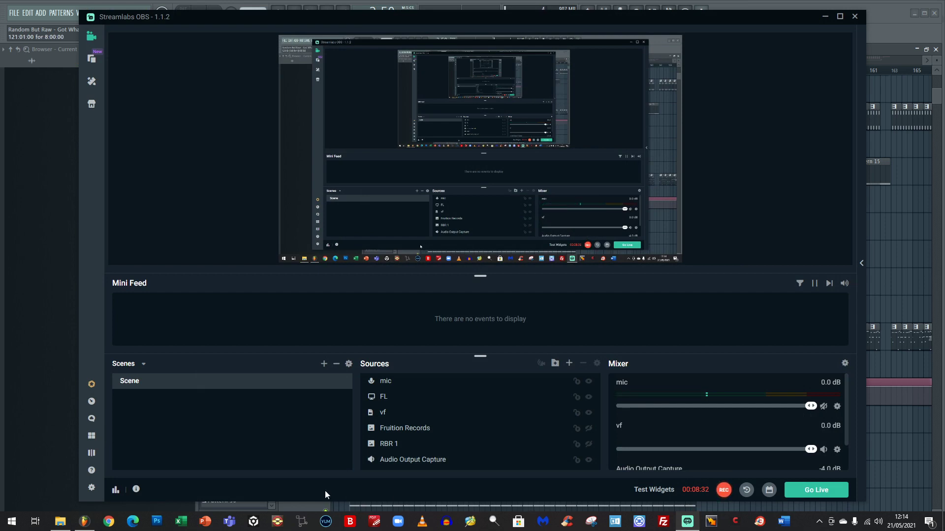
pyautogui.click(688, 522)
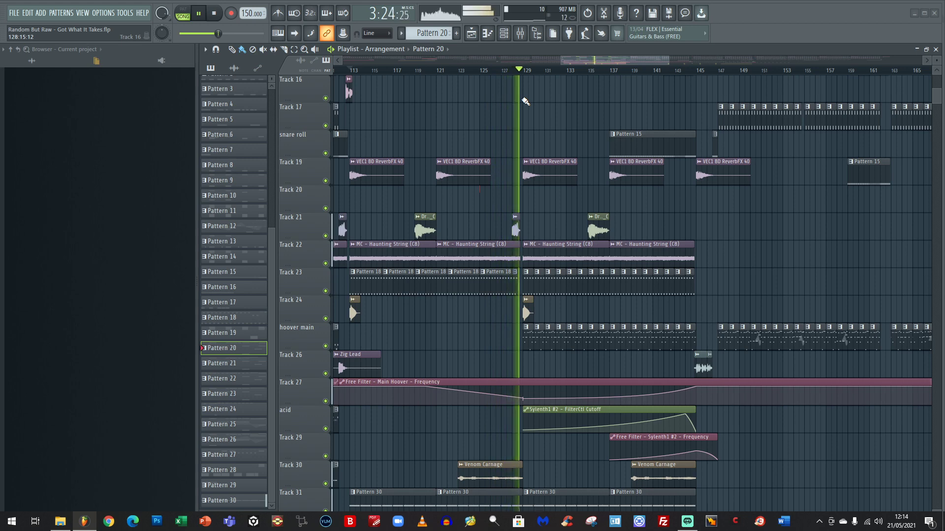
pyautogui.press('space')
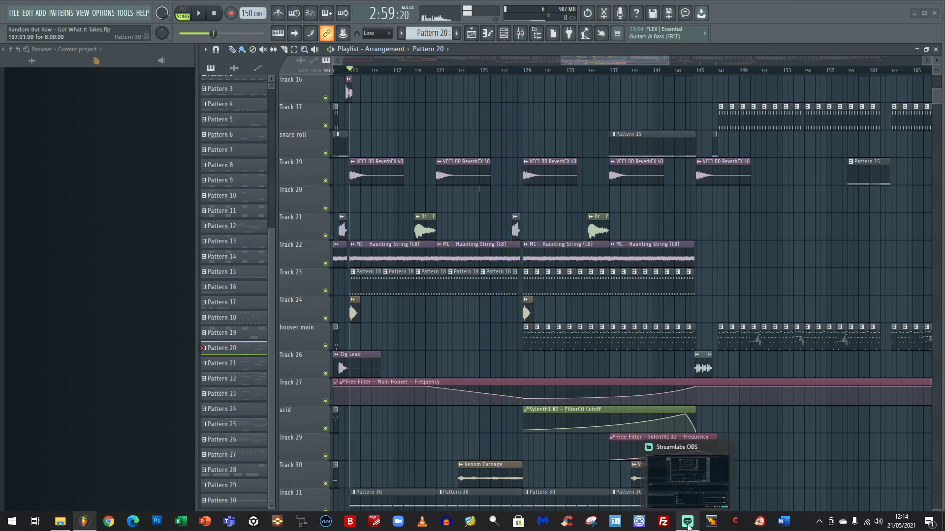
pyautogui.click(687, 522)
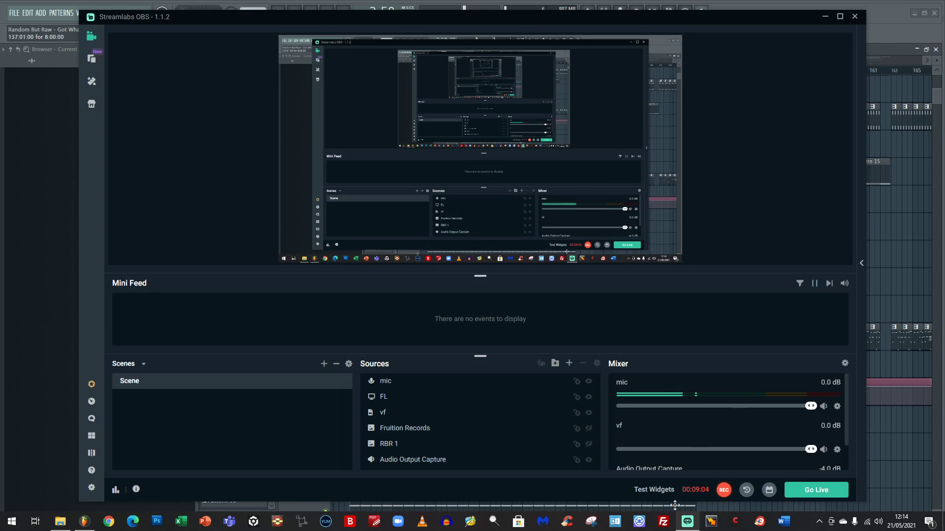
pyautogui.click(688, 523)
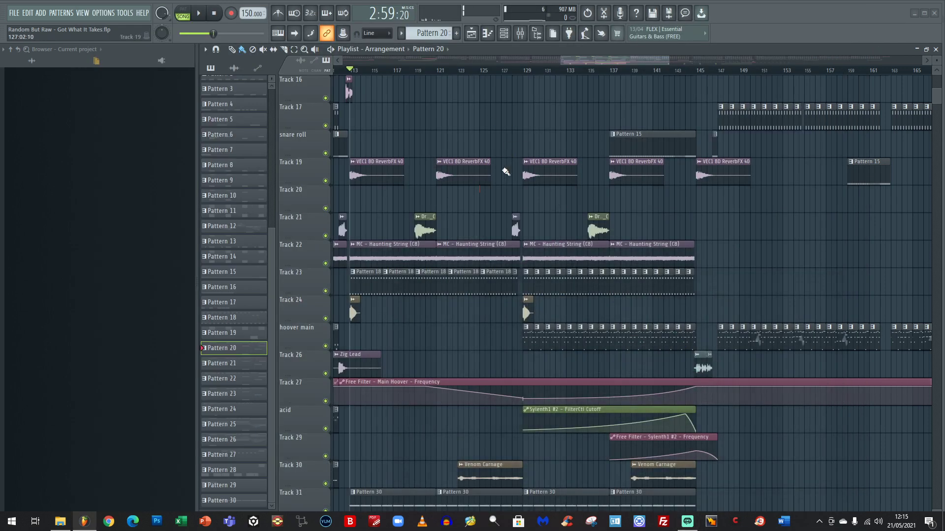
# - Survey the breakdown's lower tracks, open the Pattern 30 notes from the Track 31 clip, and return to the playlist
pyautogui.scroll(-2, 492, 249)
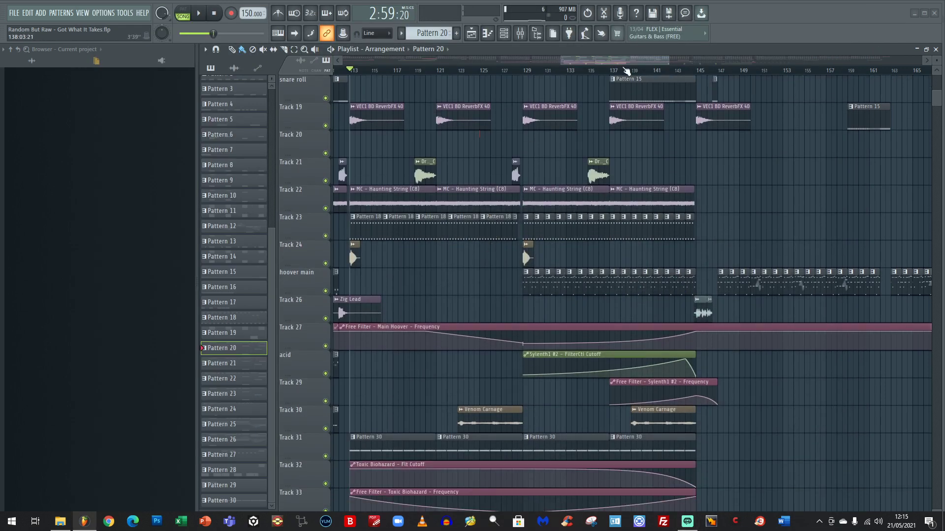
pyautogui.moveTo(667, 60); pyautogui.dragTo(691, 60)
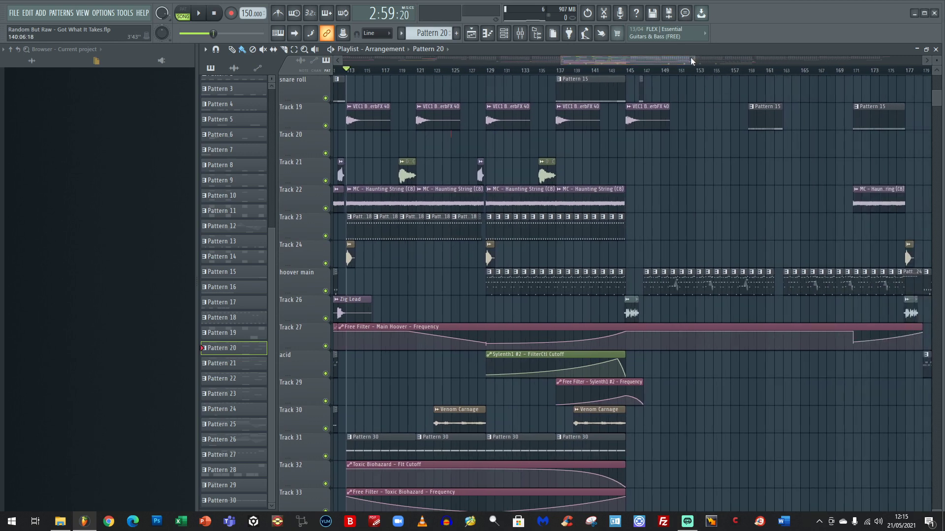
pyautogui.moveTo(692, 61)
pyautogui.mouseDown()
pyautogui.moveTo(680, 59)
pyautogui.moveTo(694, 60)
pyautogui.mouseUp()
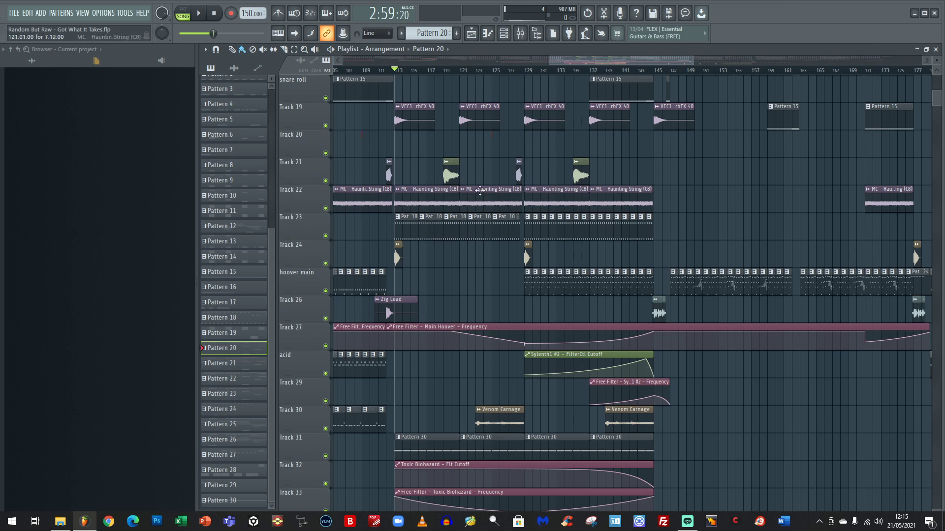
pyautogui.scroll(-2, 490, 168)
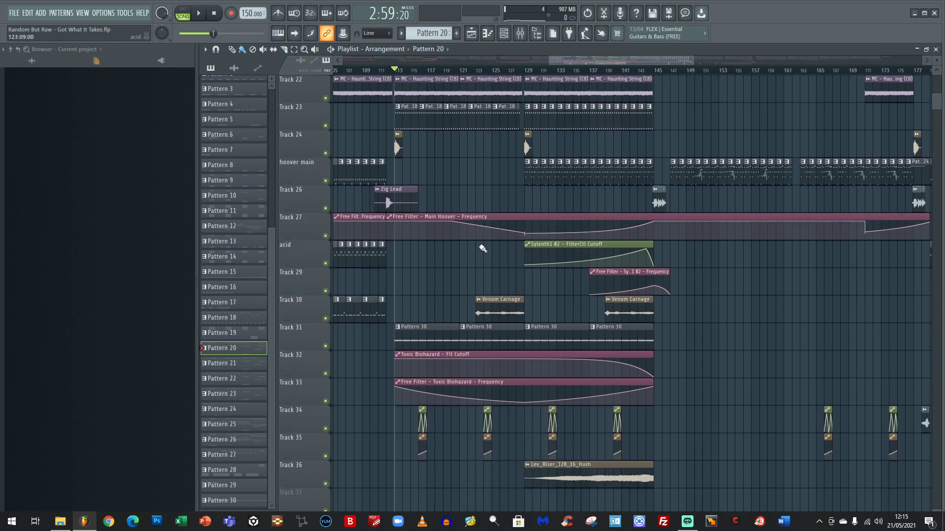
pyautogui.doubleClick(413, 343)
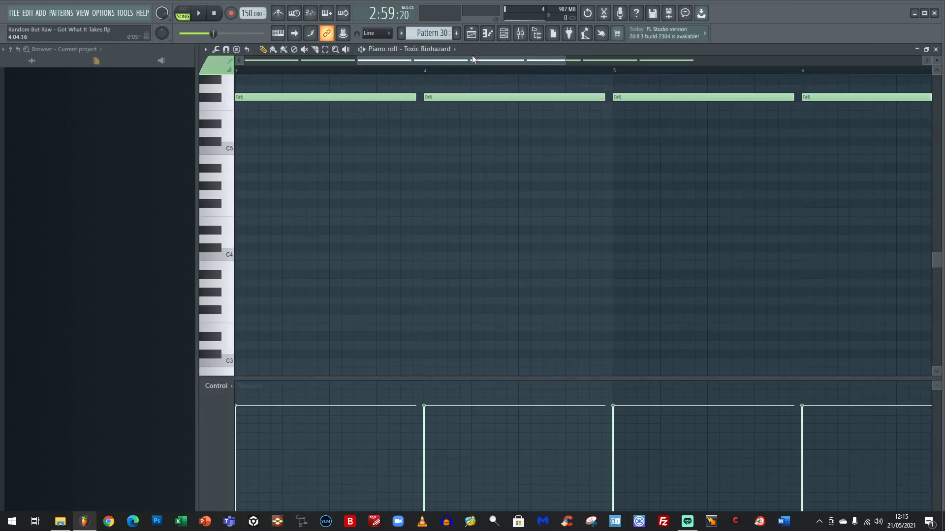
pyautogui.click(471, 33)
# - Open the Pattern 18 notes from the Track 23 clip and show all its bars and both octaves
pyautogui.scroll(2, 494, 254)
pyautogui.scroll(3, 494, 254)
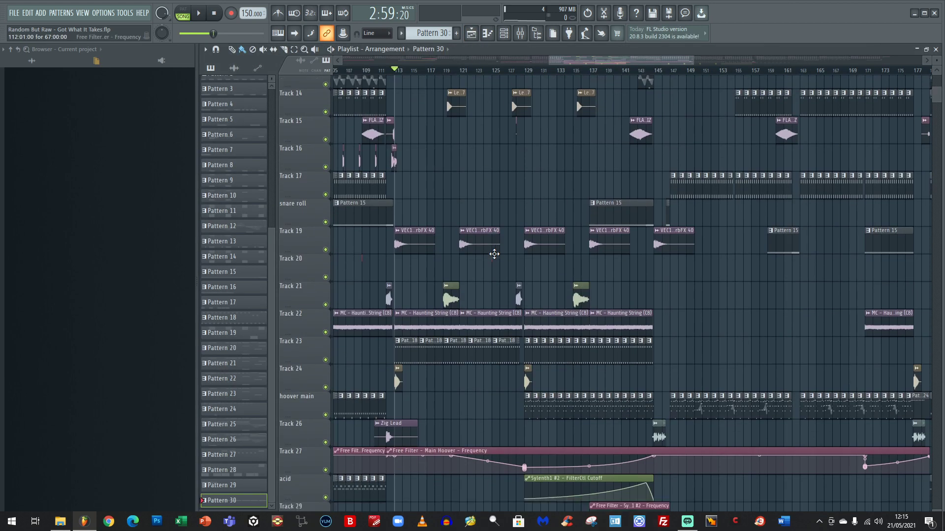
pyautogui.scroll(-5, 494, 254)
pyautogui.scroll(8, 473, 261)
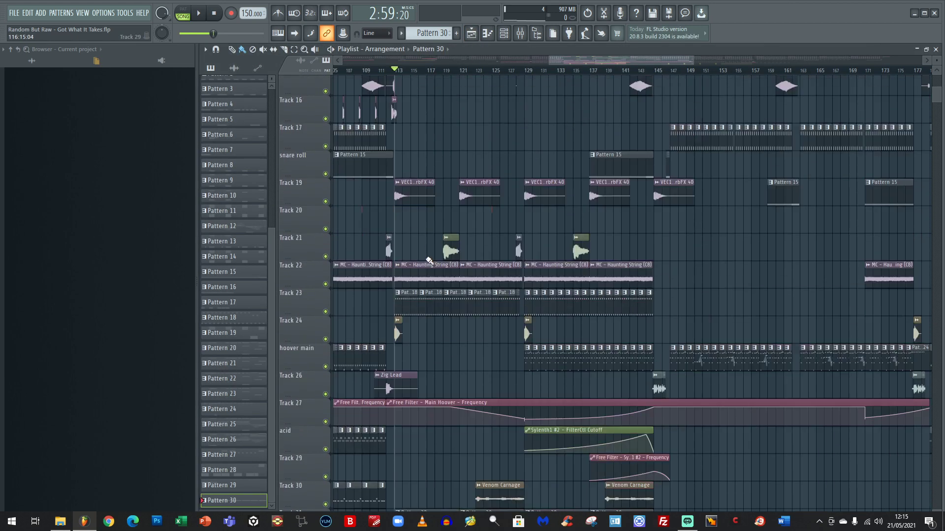
pyautogui.scroll(-6, 428, 256)
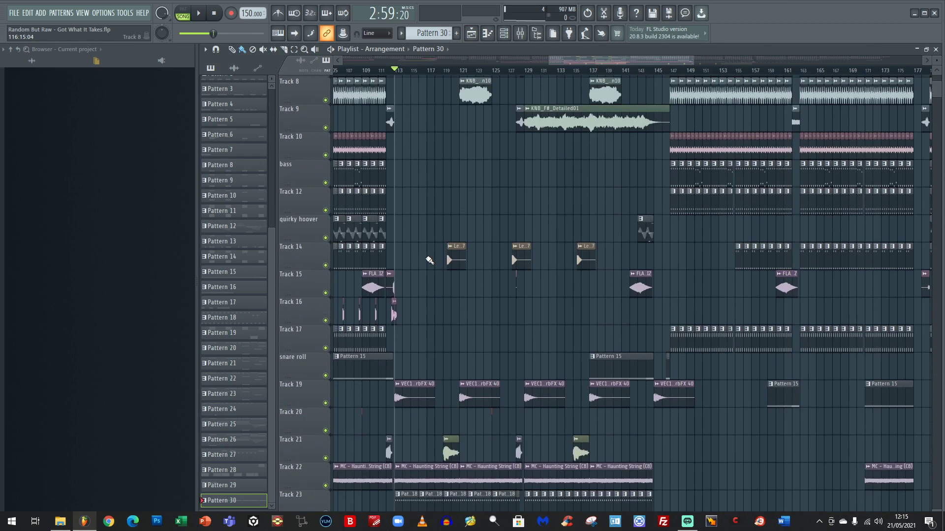
pyautogui.doubleClick(413, 165)
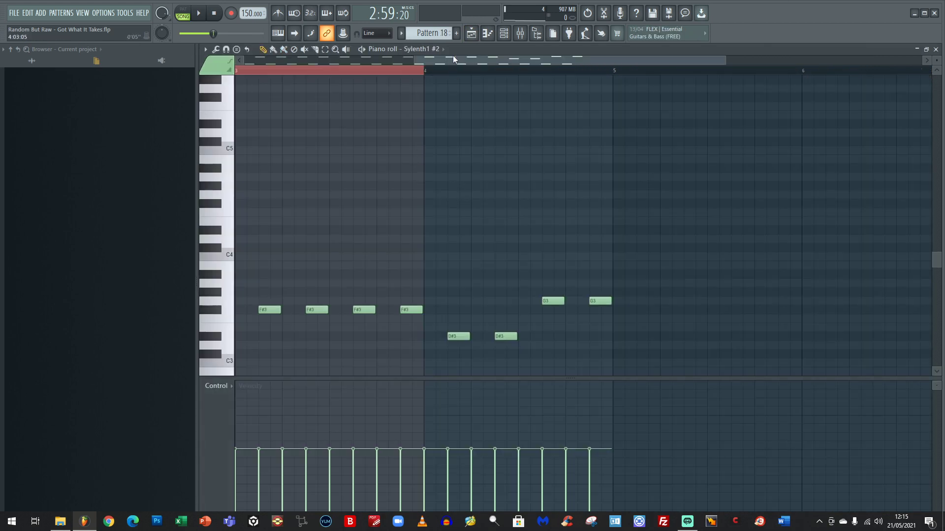
pyautogui.moveTo(557, 59); pyautogui.dragTo(796, 55)
pyautogui.scroll(-3, 703, 167)
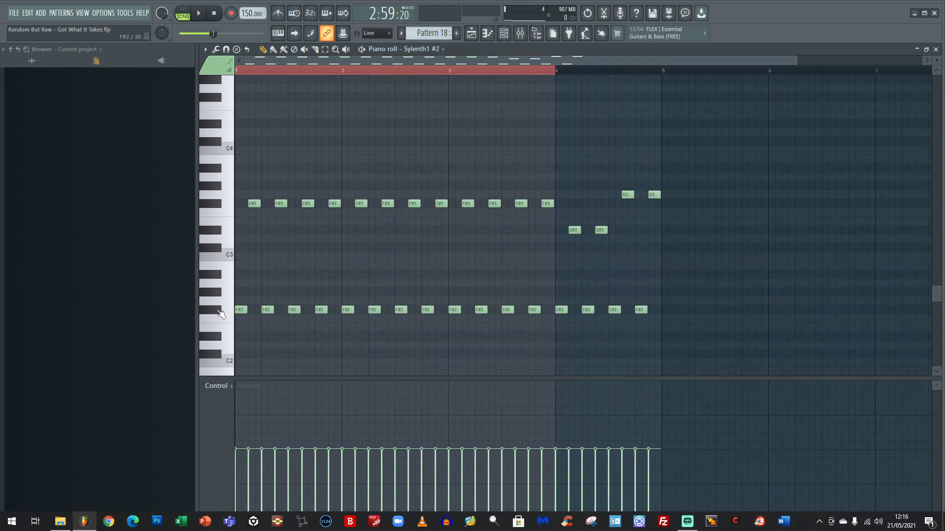
# - Open the Sylenth1 #2 synth, play Pattern 18 while adjusting the filter control cutoff, and return to the playlist
pyautogui.click(504, 34)
pyautogui.click(492, 122)
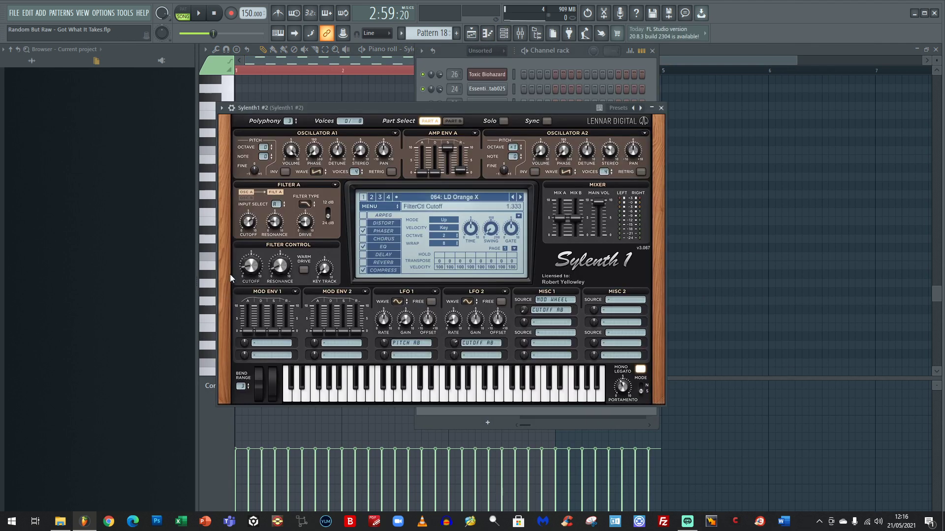
pyautogui.click(202, 15)
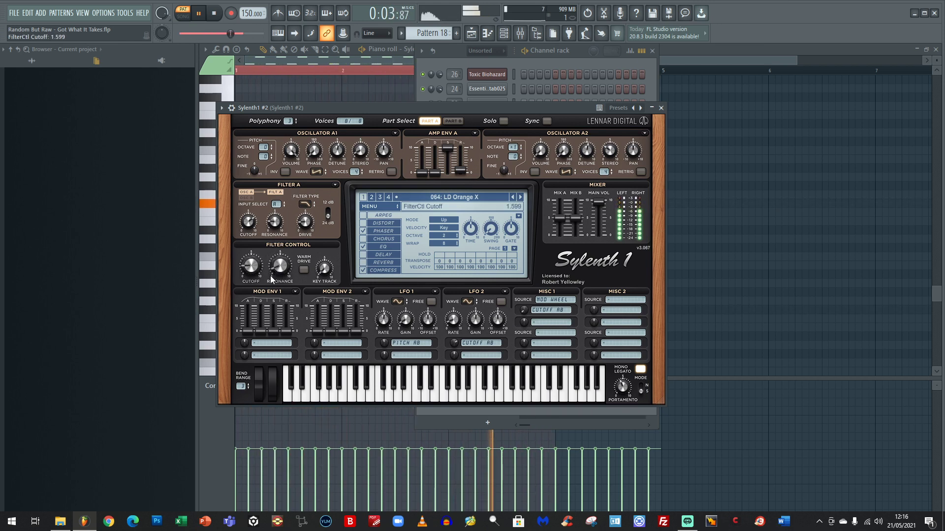
pyautogui.click(470, 35)
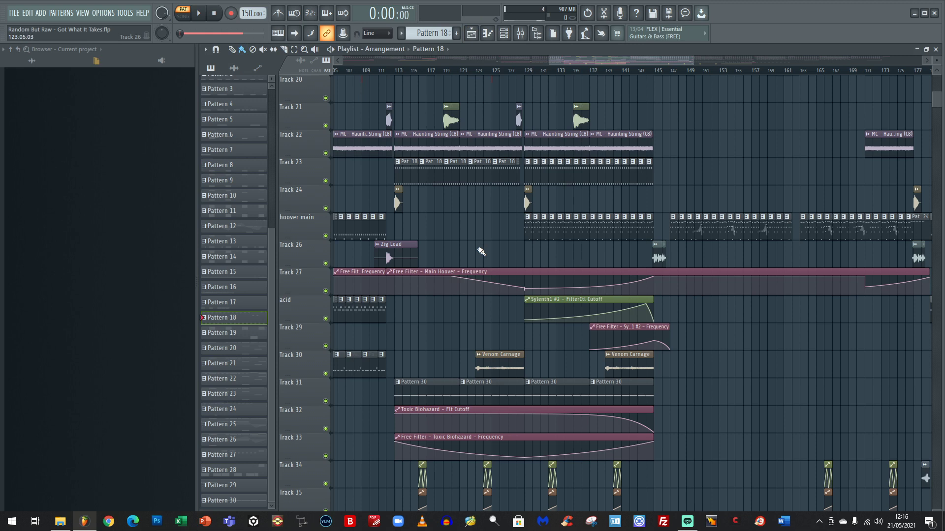
# - Reopen Pattern 30 from Track 31, show its full length, and view the Toxic Biohazard synth before closing it
pyautogui.doubleClick(416, 392)
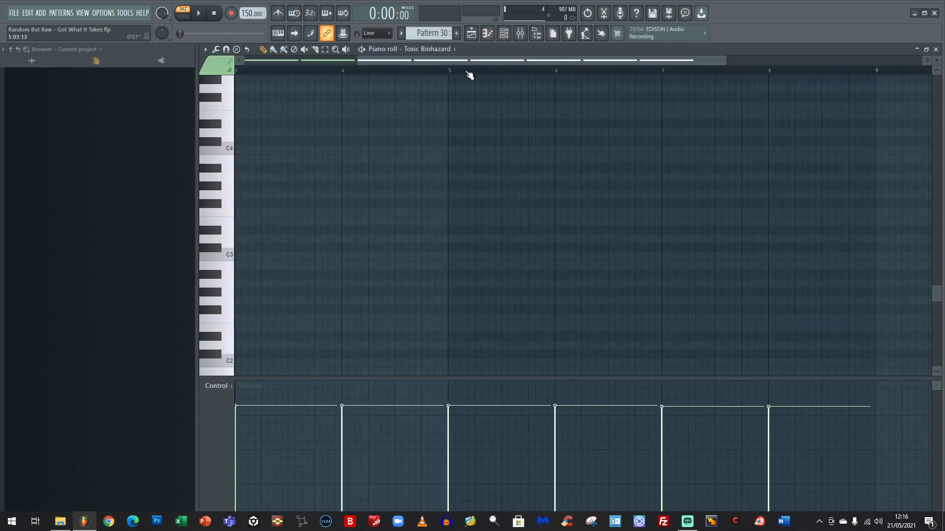
pyautogui.moveTo(471, 60); pyautogui.dragTo(355, 61)
pyautogui.moveTo(613, 60); pyautogui.dragTo(747, 60)
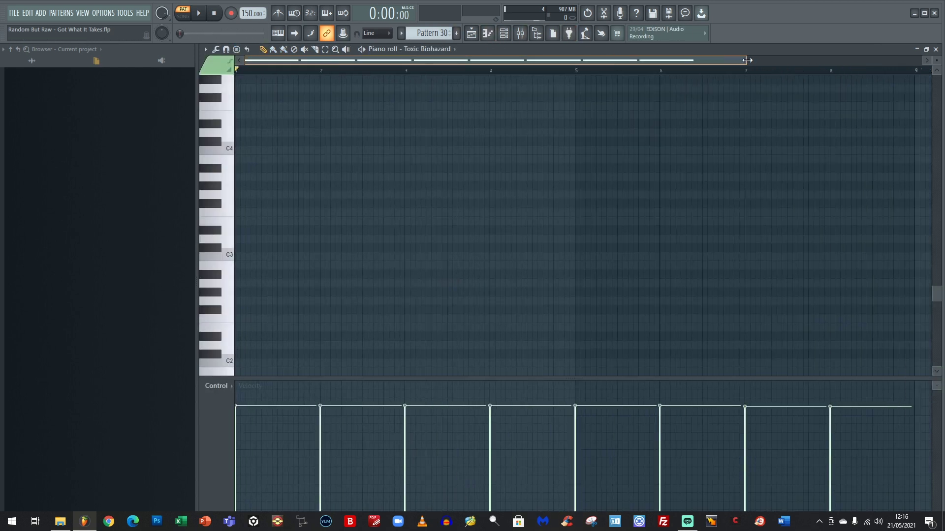
pyautogui.click(503, 33)
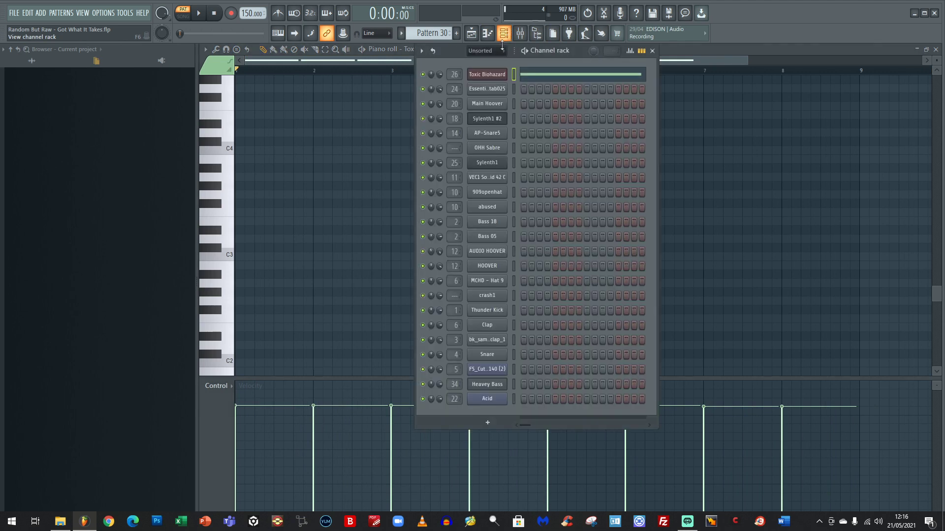
pyautogui.click(497, 74)
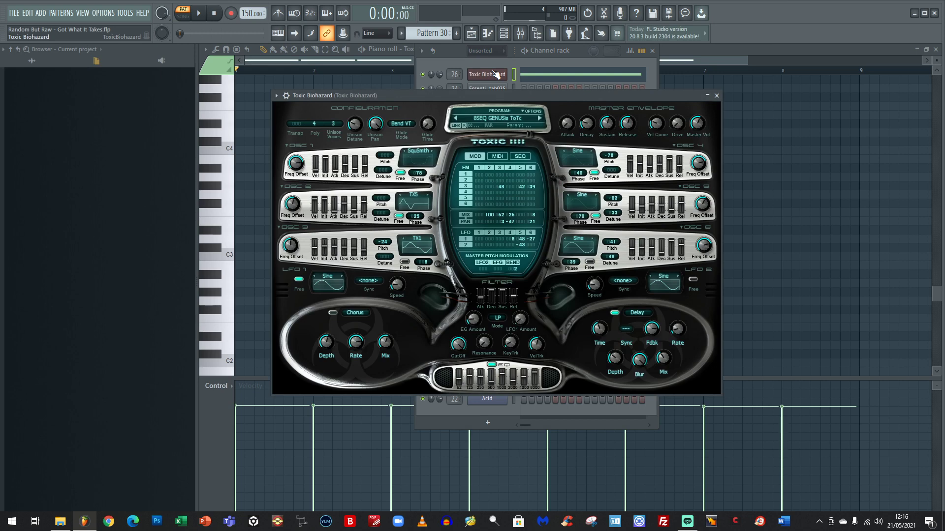
pyautogui.click(250, 143)
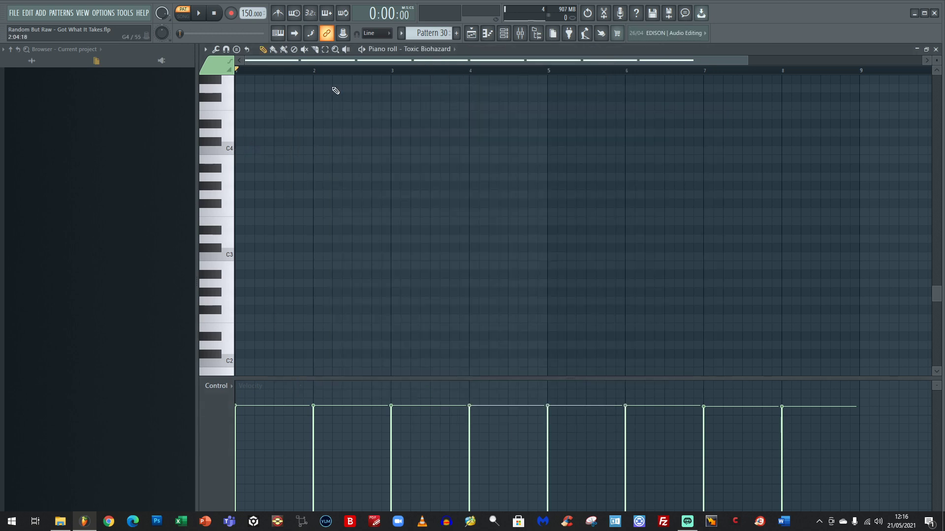
# - Find the F#5 notes in Pattern 30's piano roll and start playing the pattern
pyautogui.scroll(-3, 398, 156)
pyautogui.scroll(7, 398, 155)
pyautogui.scroll(3, 398, 155)
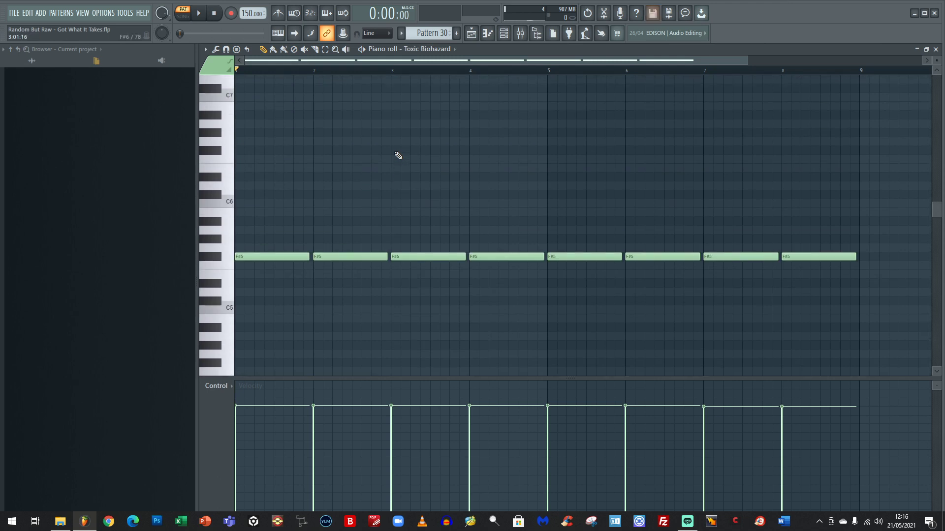
pyautogui.click(201, 14)
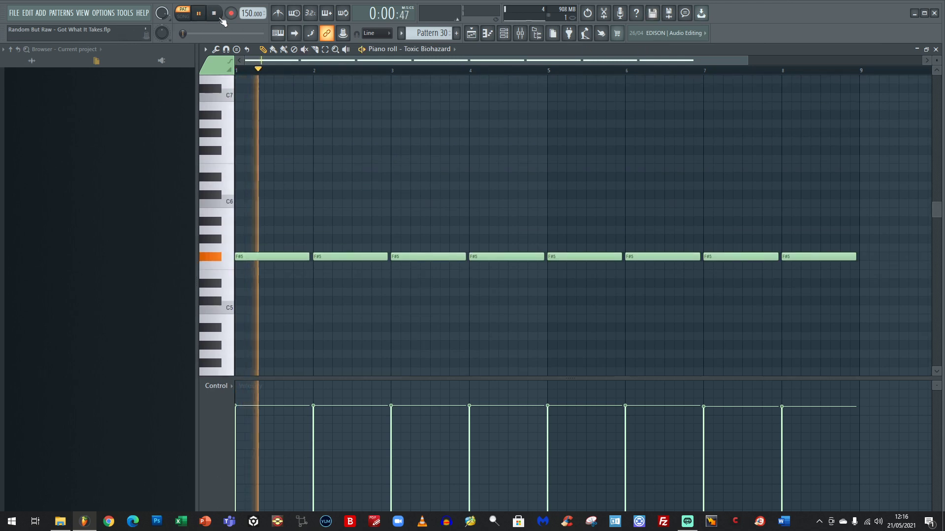
# - Restart Pattern 30's playback from the playlist, return to its piano roll, and stop playback
pyautogui.click(473, 34)
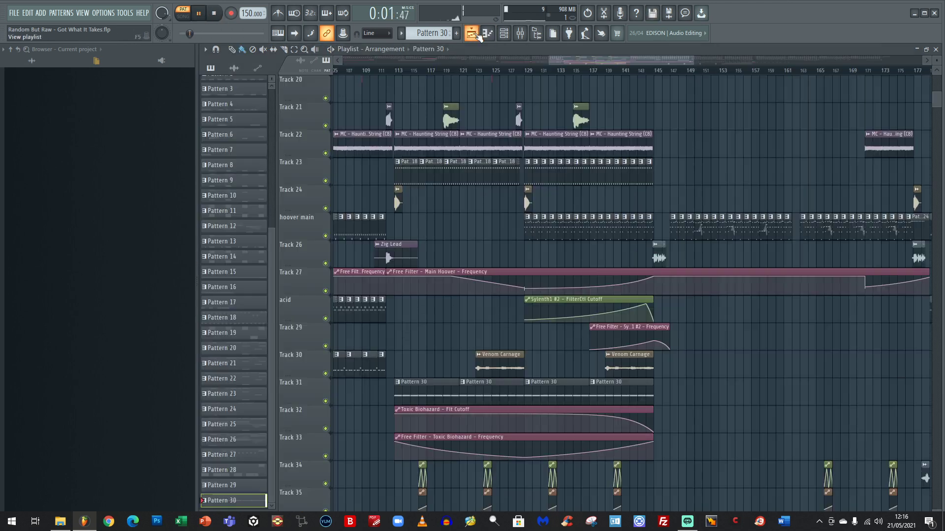
pyautogui.click(524, 71)
pyautogui.click(189, 14)
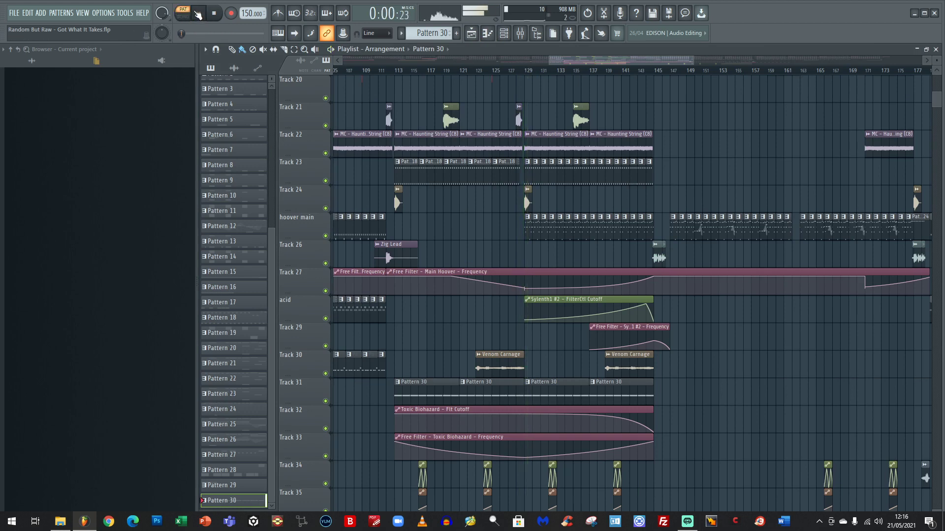
pyautogui.click(471, 33)
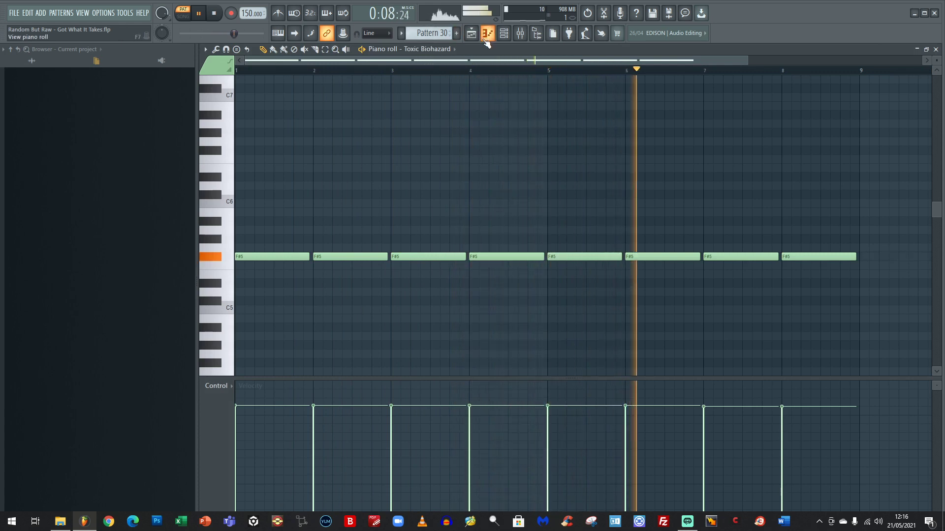
pyautogui.press('space')
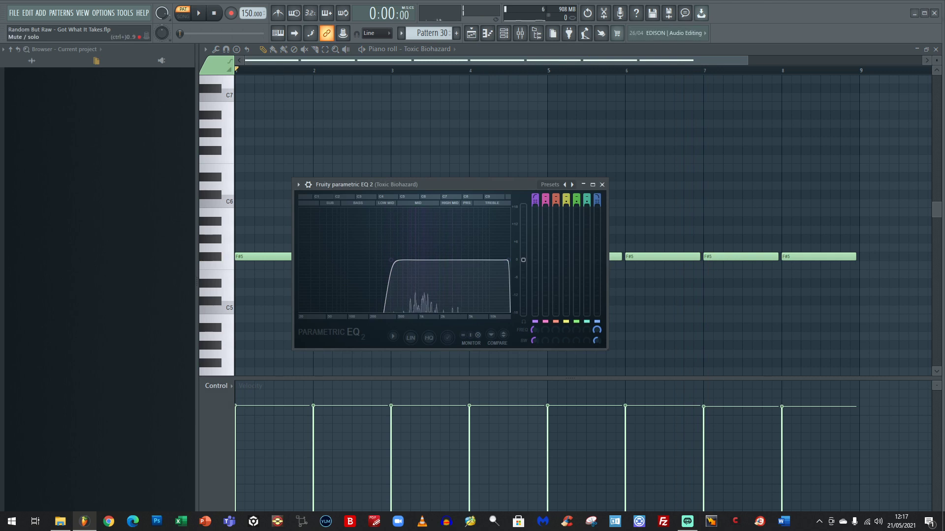
# - Play Pattern 30 with Toxic Biohazard's Fruity Parametric EQ 2 open, stop, and return to the upper tracks in the playlist
pyautogui.click(202, 16)
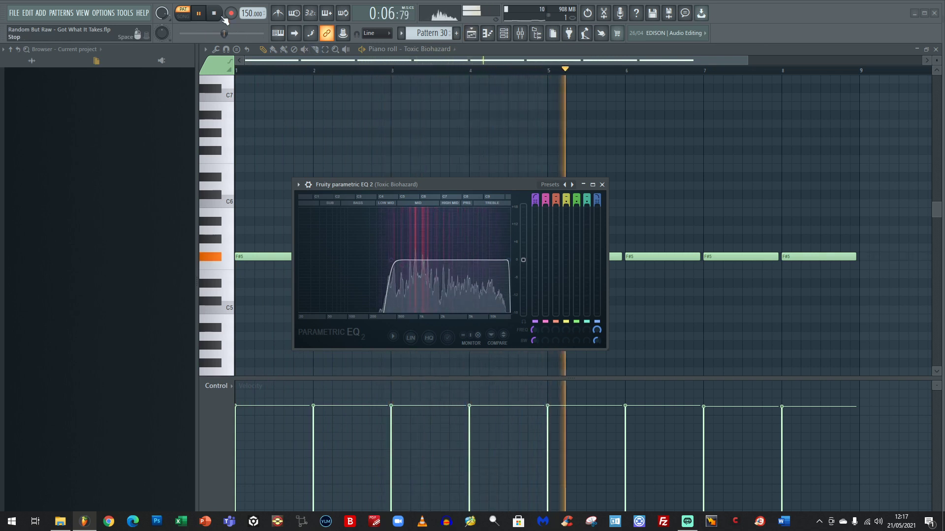
pyautogui.press('space')
pyautogui.click(470, 34)
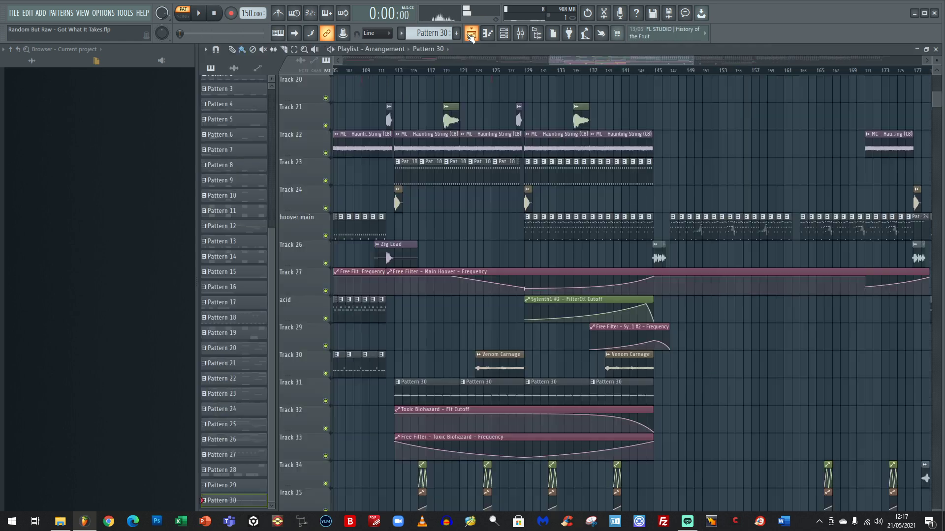
pyautogui.scroll(6, 479, 219)
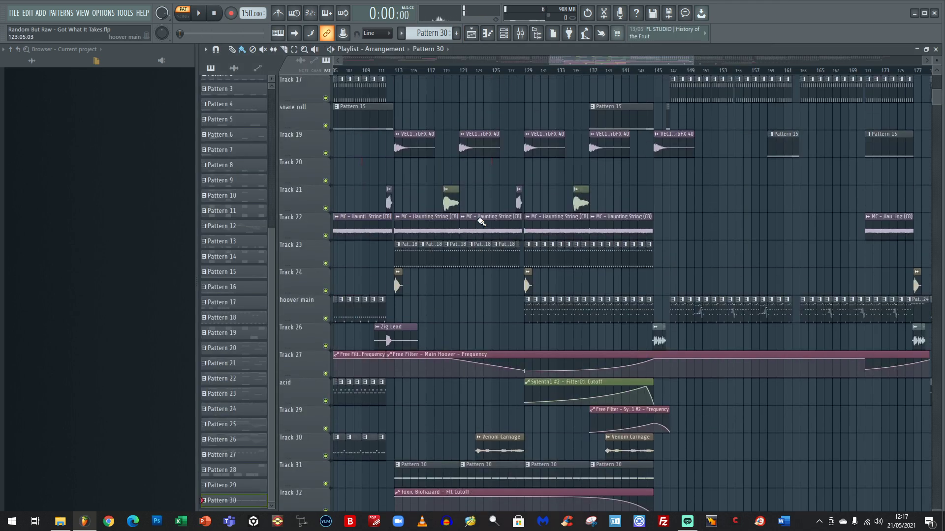
pyautogui.scroll(4, 474, 210)
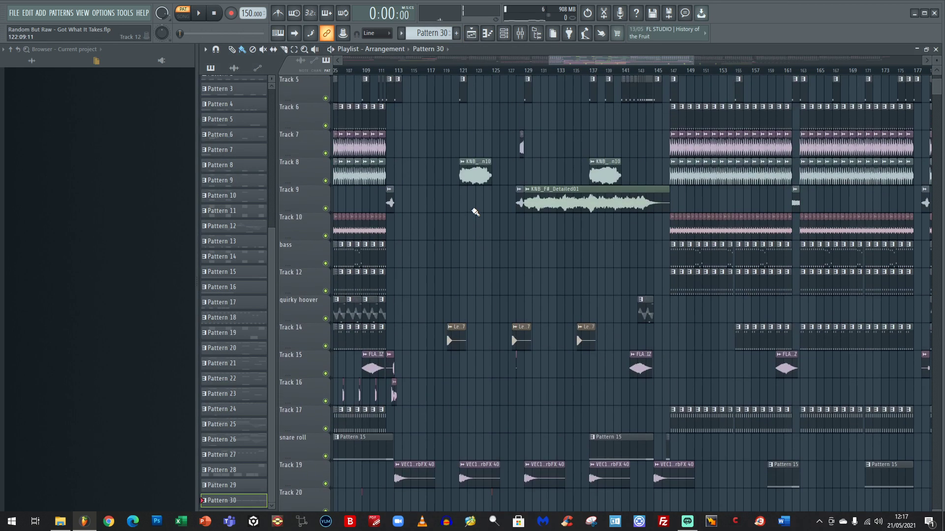
# - Find the bass sample on Track 38 and view the settings of Lev_Bass_Sustained_F#_13 before closing them
pyautogui.scroll(-4, 475, 211)
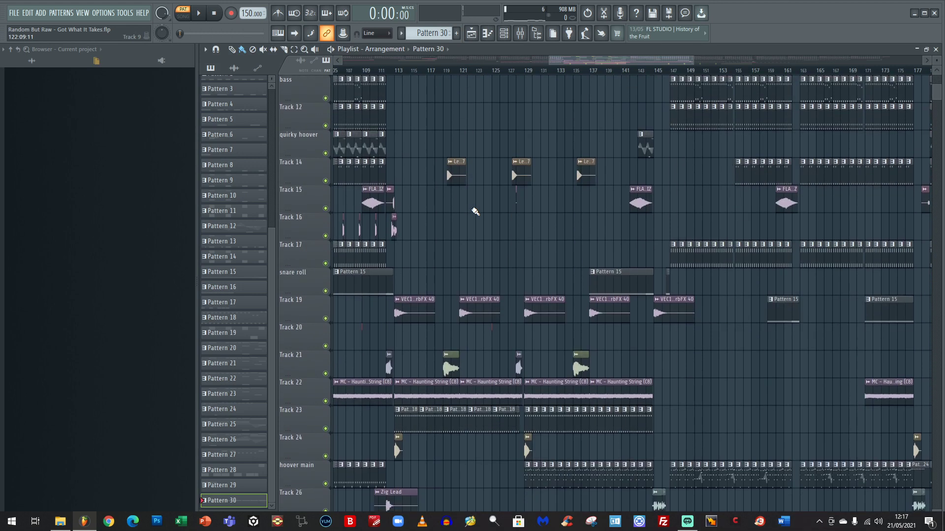
pyautogui.scroll(-3, 475, 219)
pyautogui.scroll(-7, 475, 219)
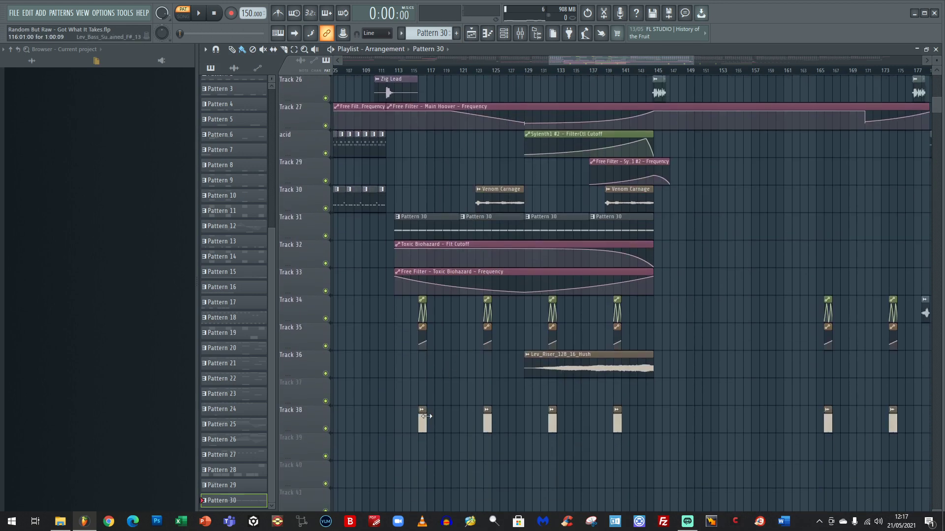
pyautogui.doubleClick(427, 416)
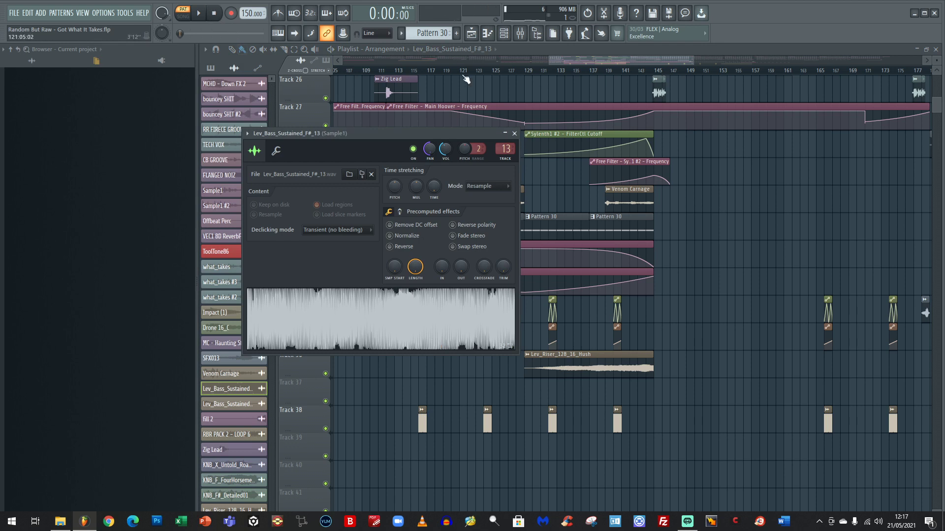
pyautogui.press('Escape')
# - Play the song from bar 116, where the first sustained bass sample starts, and stop playback
pyautogui.moveTo(429, 73); pyautogui.dragTo(420, 70)
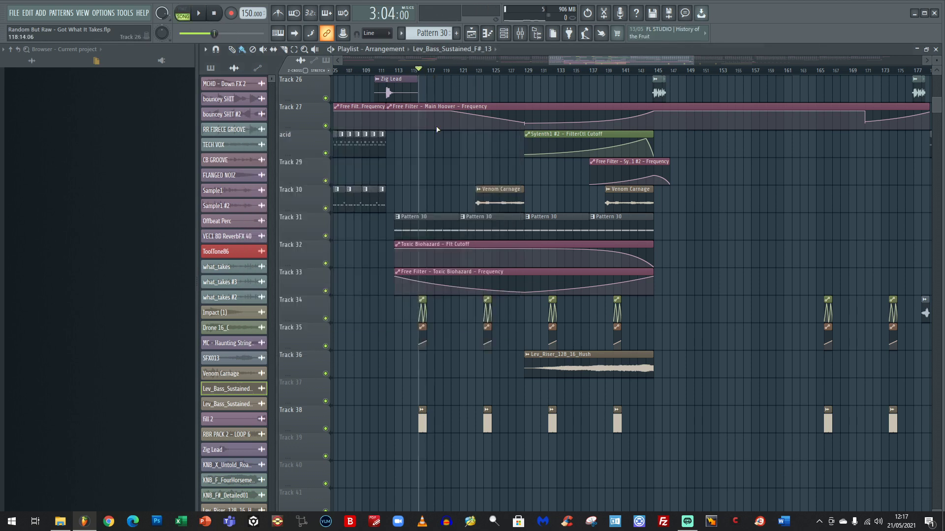
pyautogui.click(201, 15)
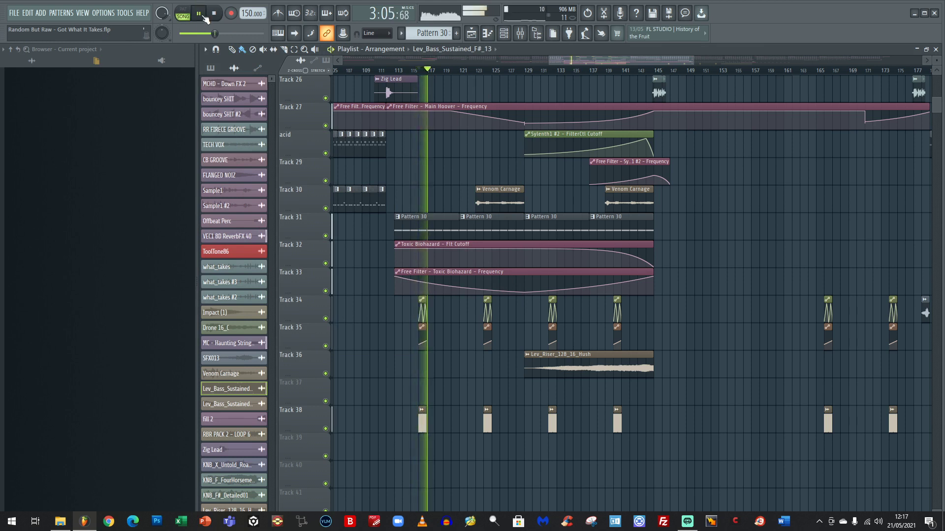
pyautogui.press('space')
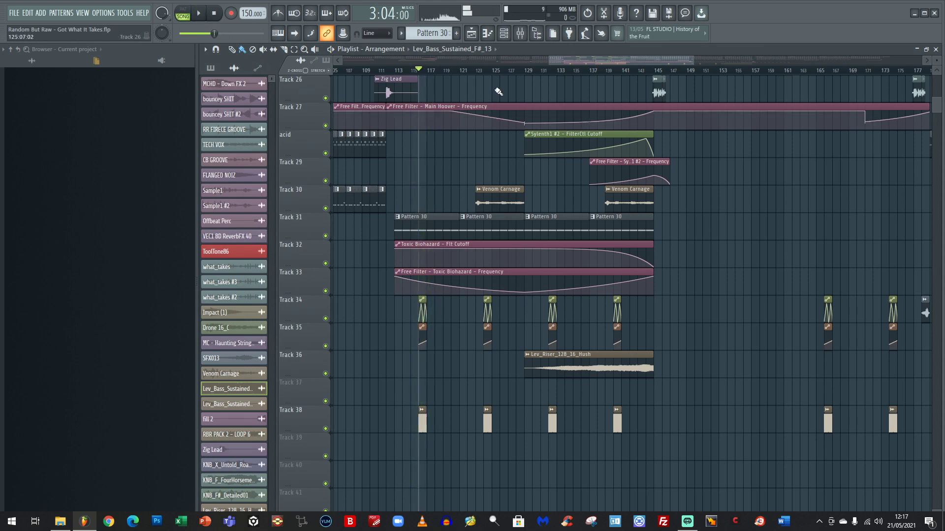
# - Place the song position at bar 129, where the hoover main clips start in the breakdown, with Tracks 19 to 34 in view
pyautogui.scroll(4, 498, 92)
pyautogui.click(532, 72)
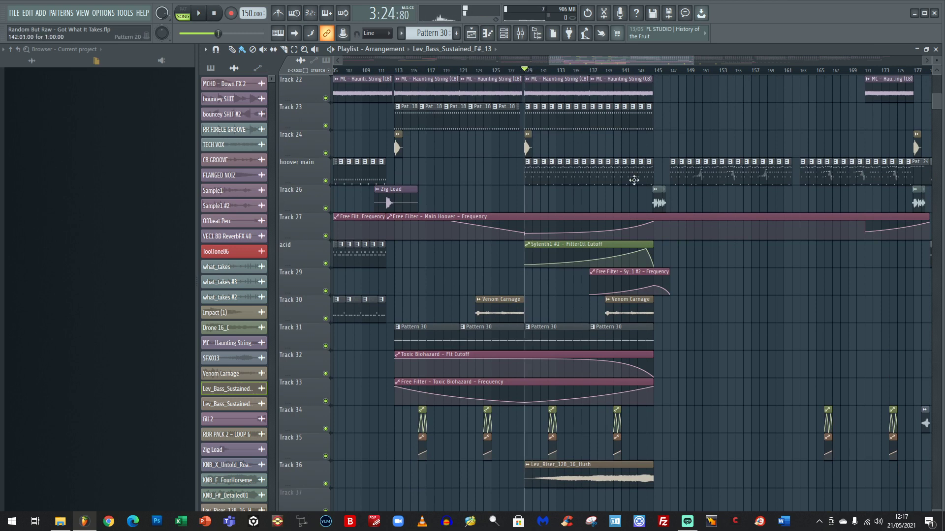
pyautogui.scroll(3, 634, 181)
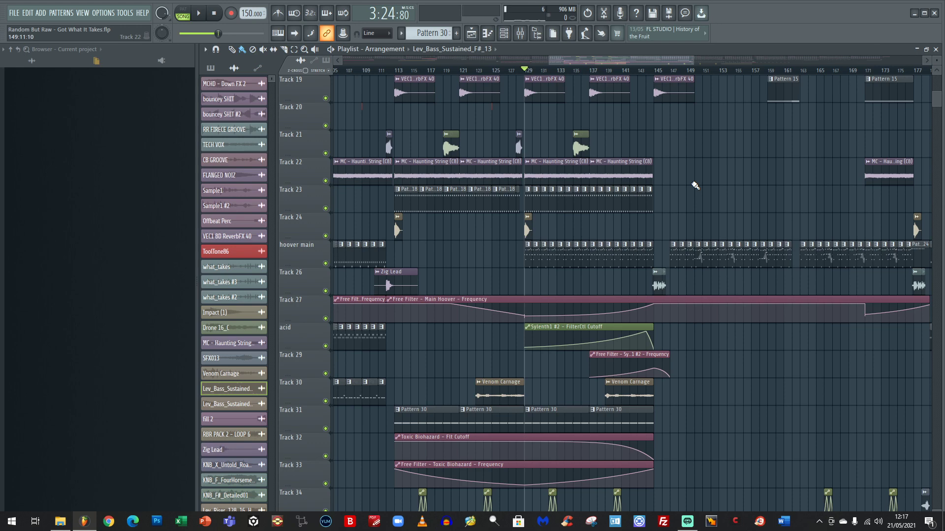
# - Switch to Streamlabs OBS, mute the mic source, and minimise the window to return to FL Studio
pyautogui.click(695, 521)
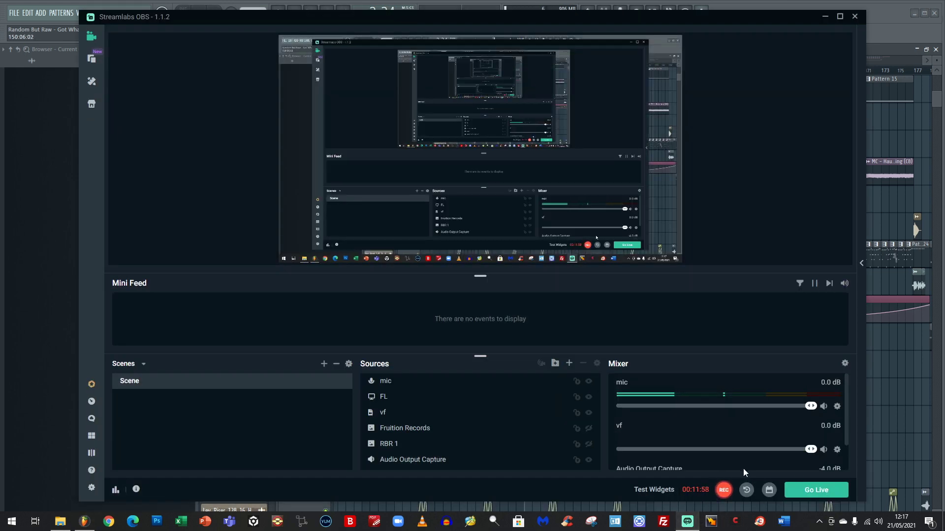
pyautogui.hotkey('ctrl', 'm')
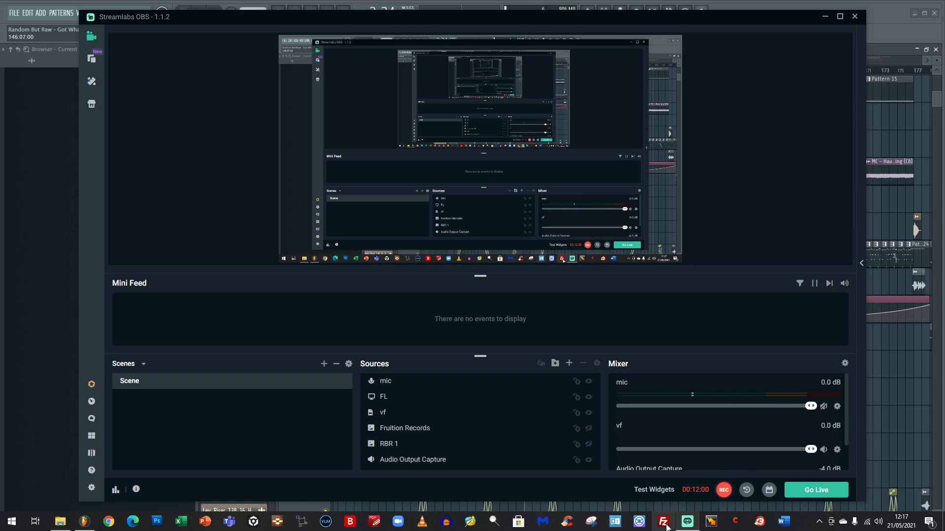
pyautogui.click(826, 17)
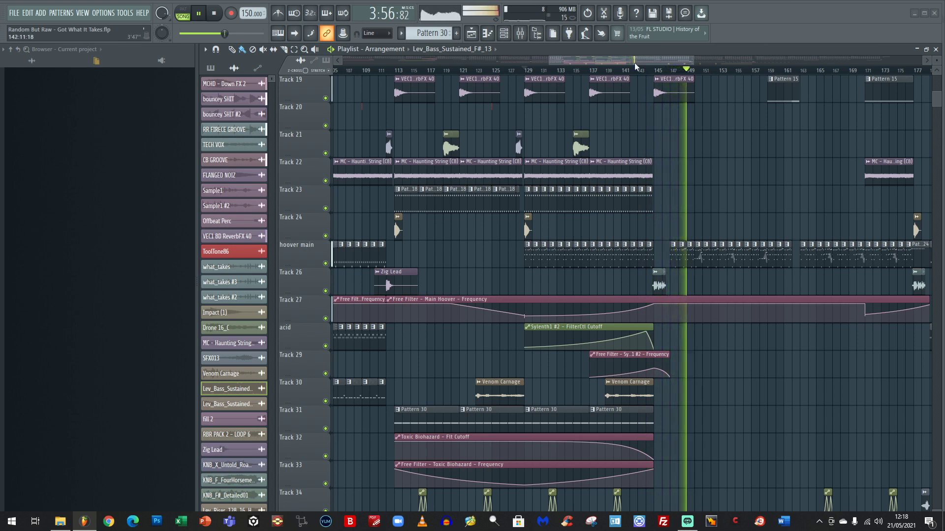
# - Skip the playing song ahead to bar 161, and again to the section change near bar 177
pyautogui.moveTo(634, 63); pyautogui.dragTo(686, 54)
pyautogui.click(573, 72)
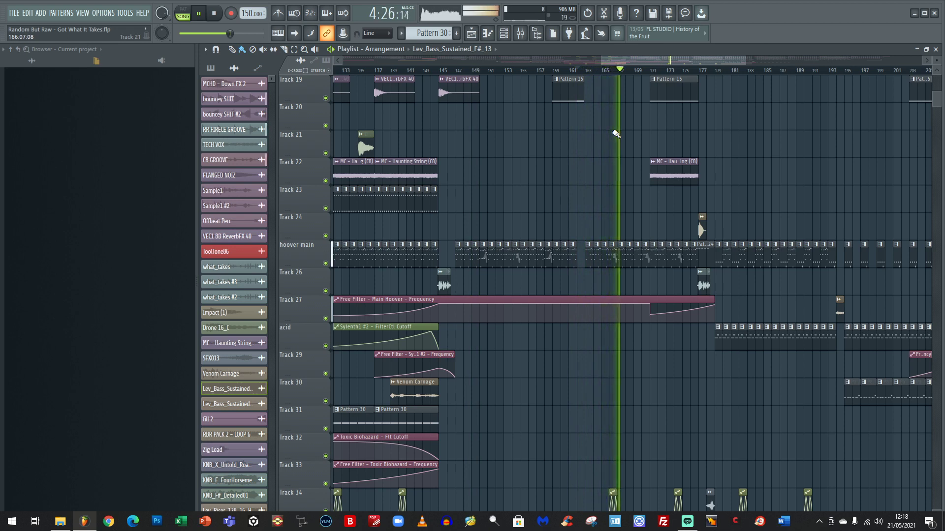
pyautogui.moveTo(631, 58); pyautogui.dragTo(656, 58)
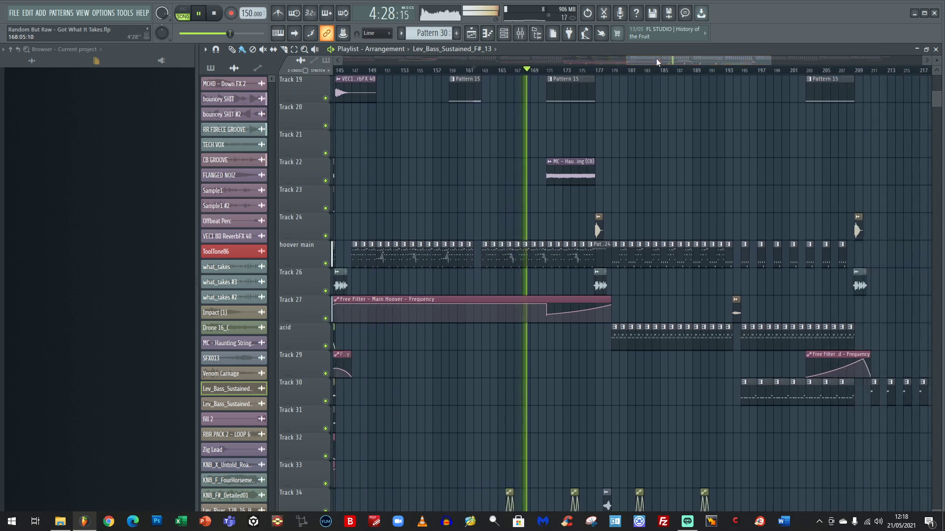
pyautogui.click(605, 69)
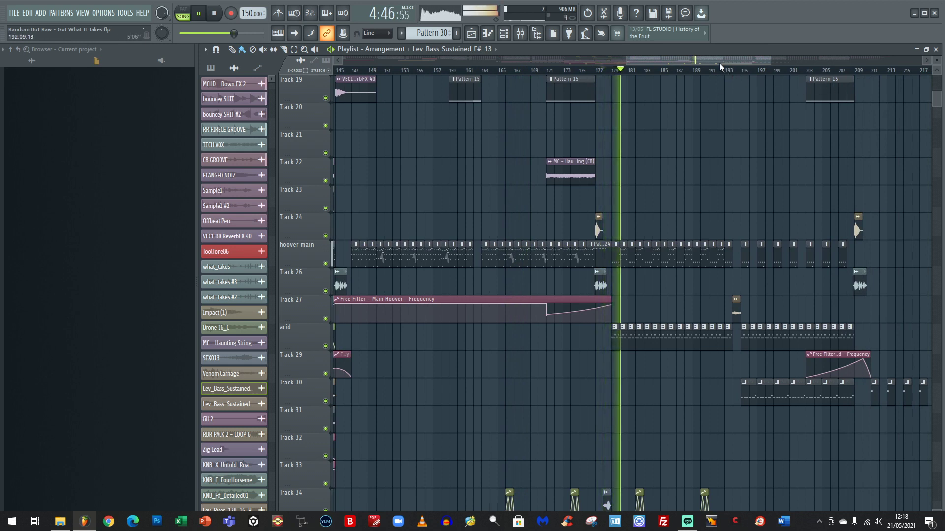
# - Skip song playback ahead to bar 193, follow the start of the next section, and stop playback
pyautogui.moveTo(718, 62); pyautogui.dragTo(730, 62)
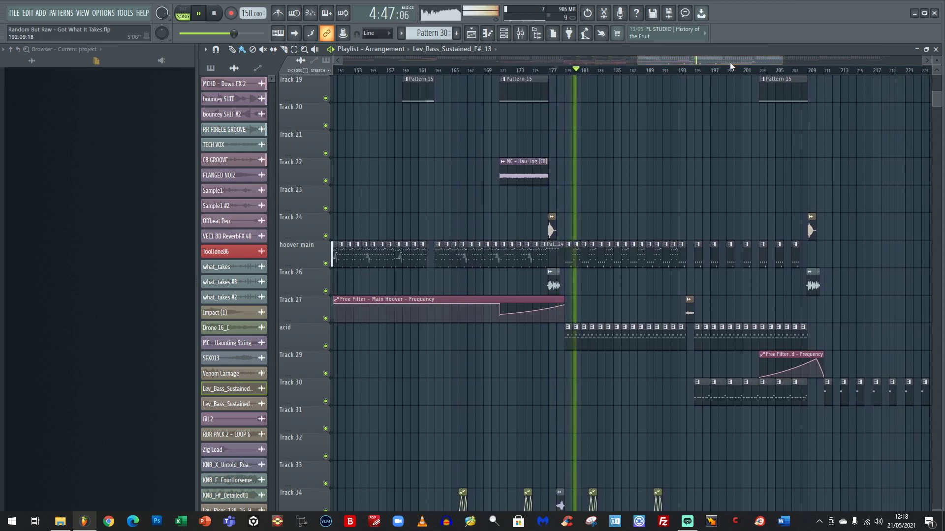
pyautogui.click(682, 71)
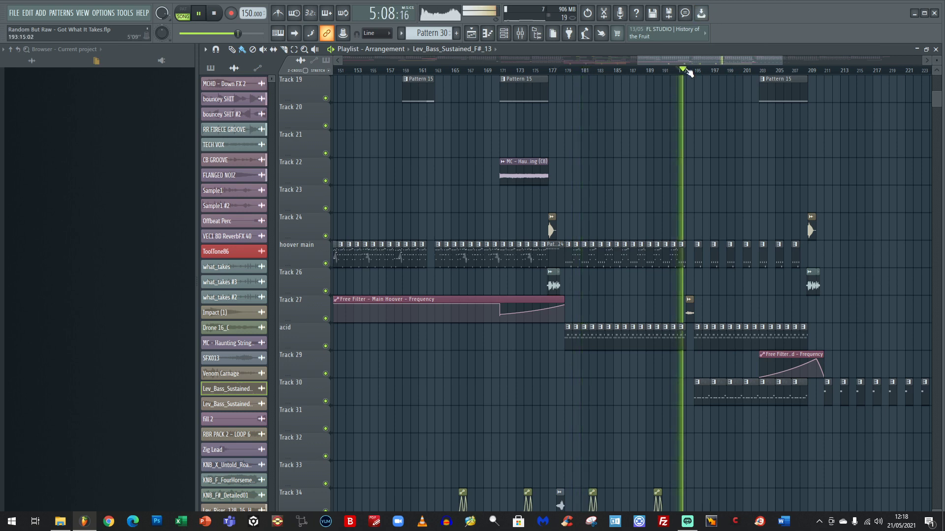
pyautogui.moveTo(695, 57); pyautogui.dragTo(737, 58)
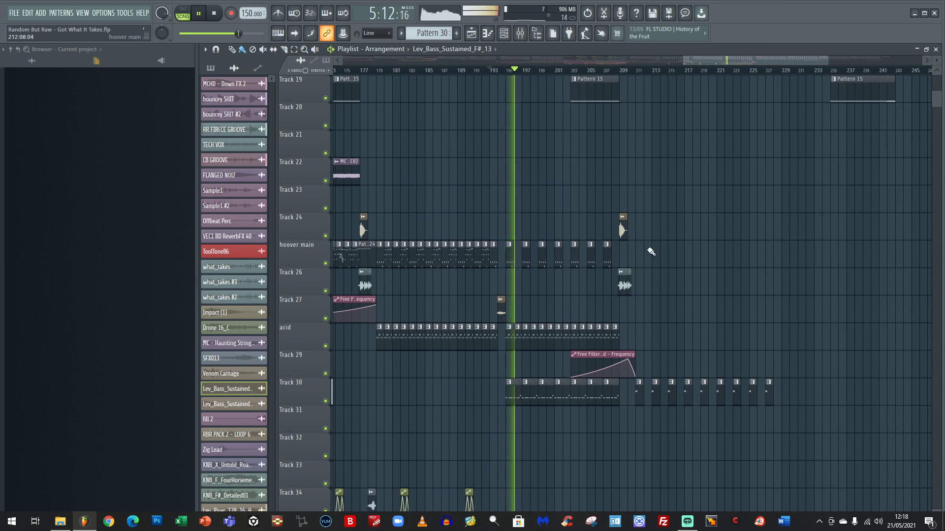
pyautogui.scroll(3, 684, 170)
pyautogui.press('space')
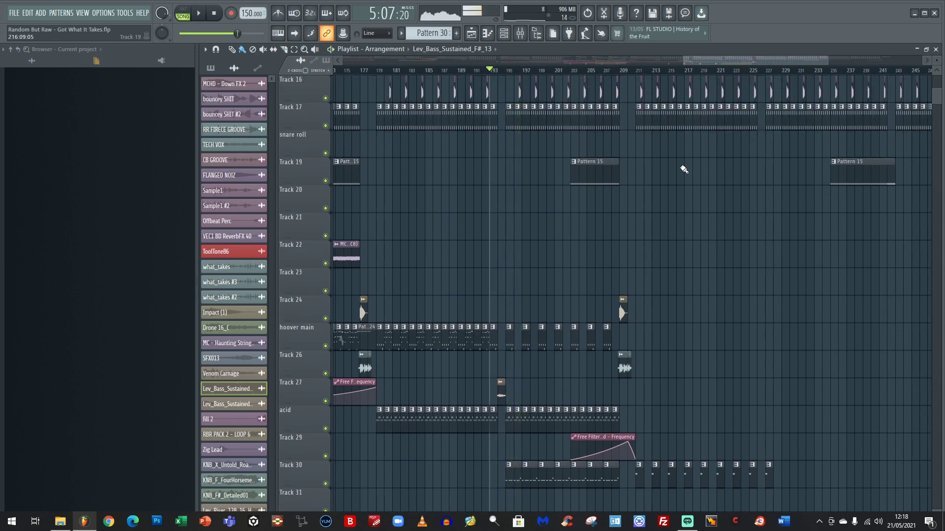
# - Switch to Streamlabs OBS, unmute the mic source, and return to FL Studio
pyautogui.click(684, 525)
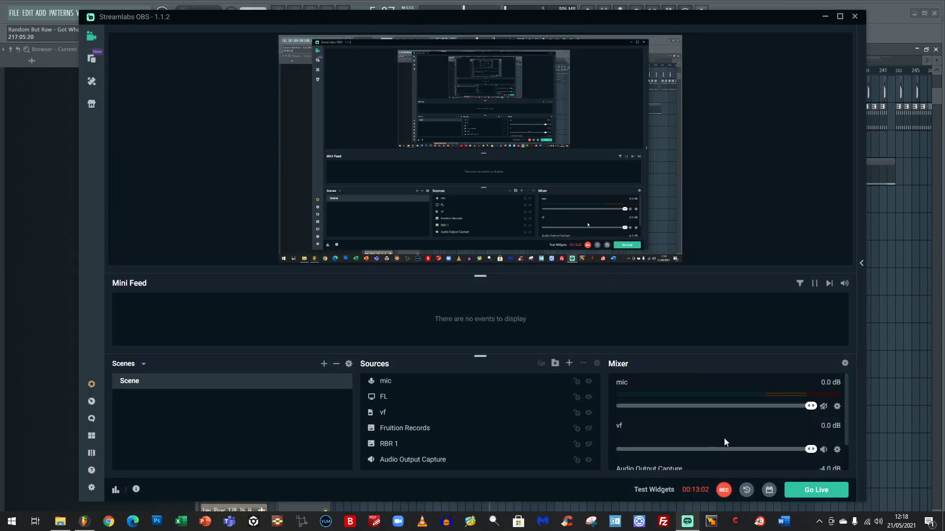
pyautogui.click(823, 406)
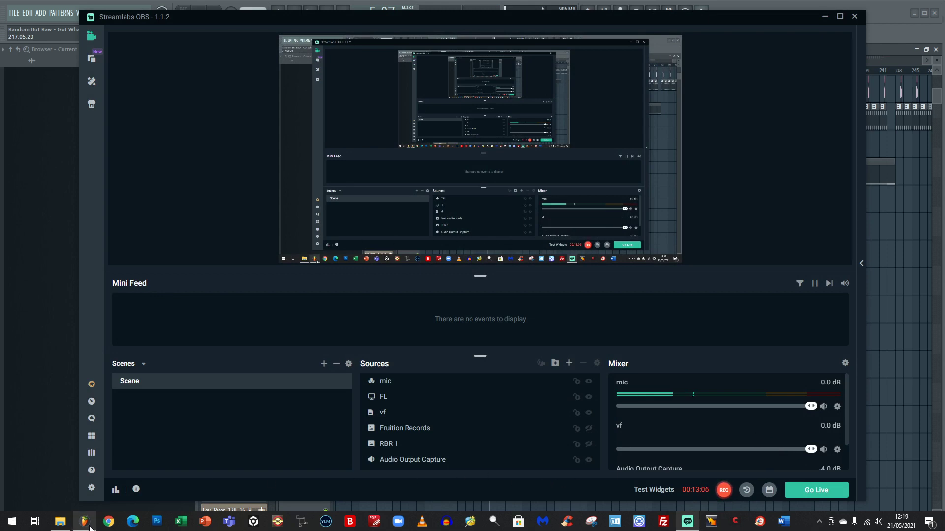
pyautogui.click(685, 524)
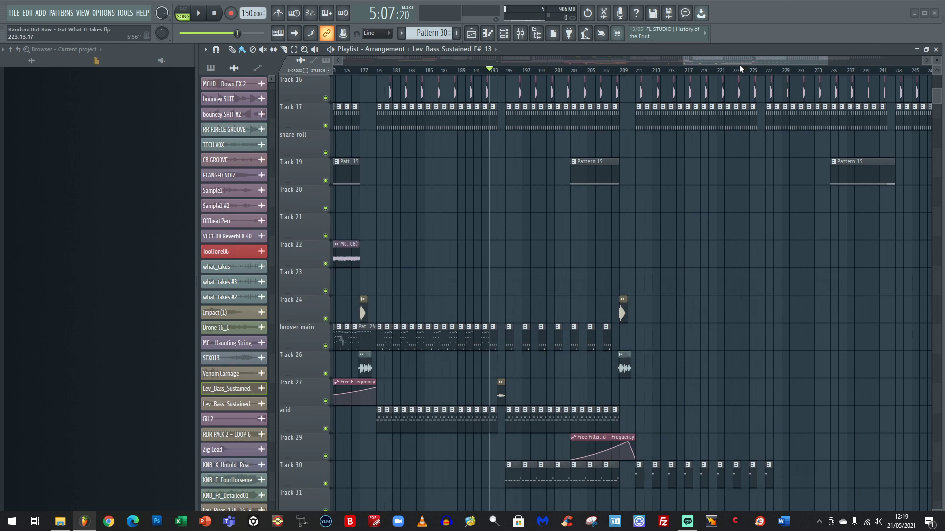
# - Highlight the breakdown from bar 129 to bar 147 in the playlist, view its upper tracks, and clear the selection
pyautogui.moveTo(739, 64); pyautogui.dragTo(617, 83)
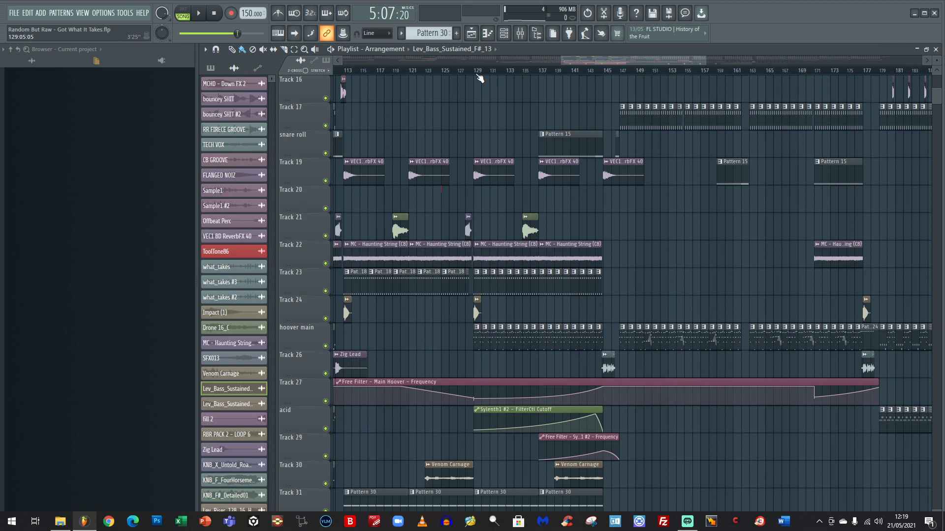
pyautogui.moveTo(475, 71); pyautogui.dragTo(624, 72)
pyautogui.scroll(5, 594, 109)
pyautogui.scroll(6, 594, 109)
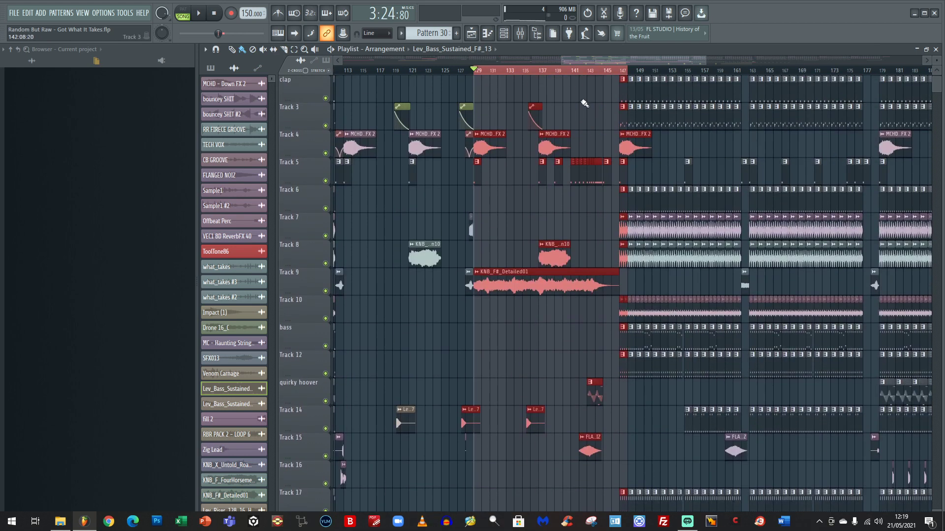
pyautogui.keyDown('ctrl'); pyautogui.click(475, 75); pyautogui.keyUp('ctrl')
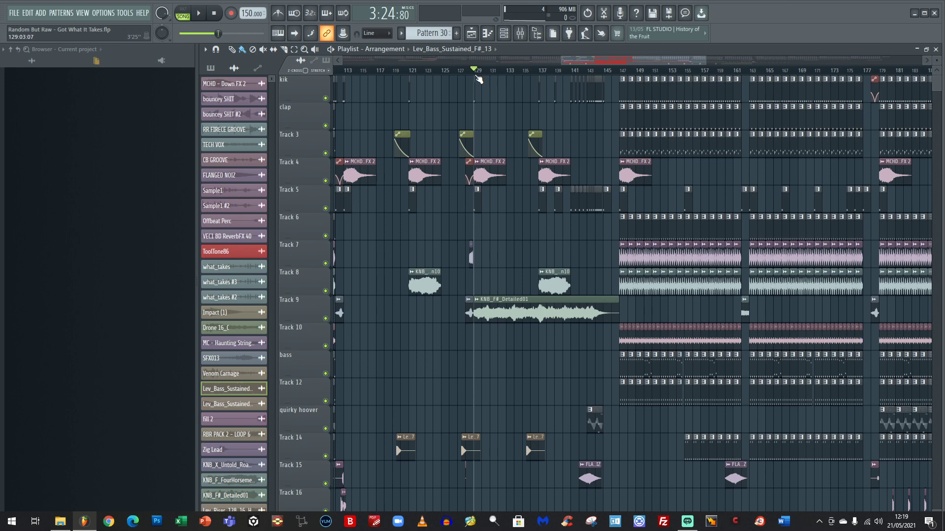
# - Select bars 145 to 147 and view their clips across the tracks, then select bars 141 to 145
pyautogui.moveTo(604, 71); pyautogui.dragTo(618, 70)
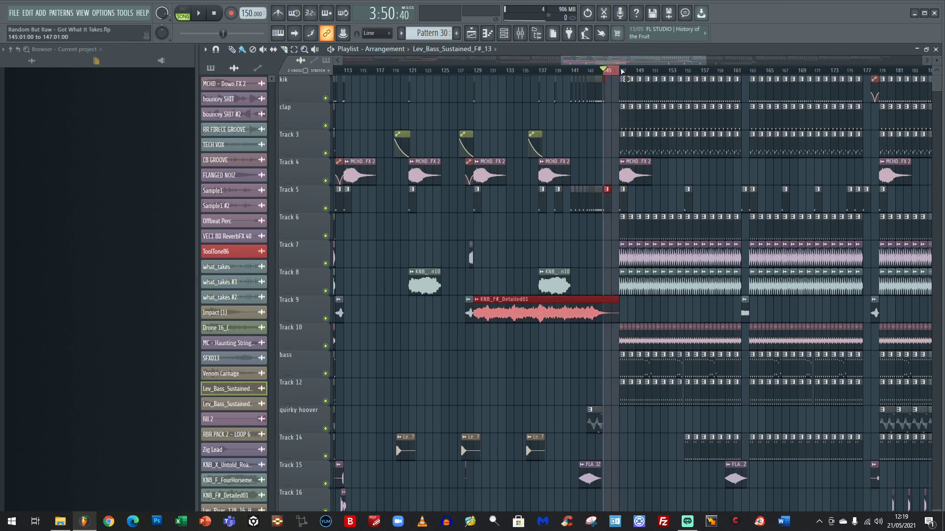
pyautogui.scroll(-3, 649, 272)
pyautogui.scroll(-5, 650, 271)
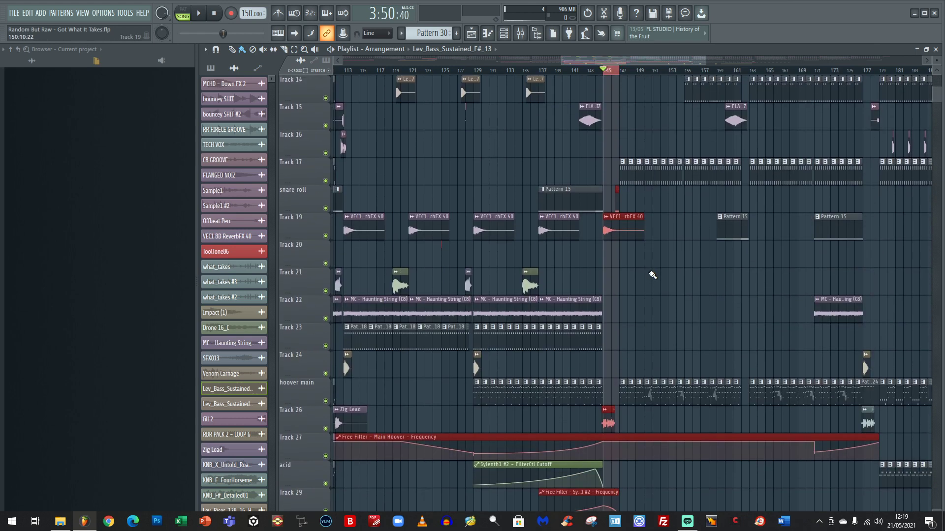
pyautogui.scroll(8, 653, 275)
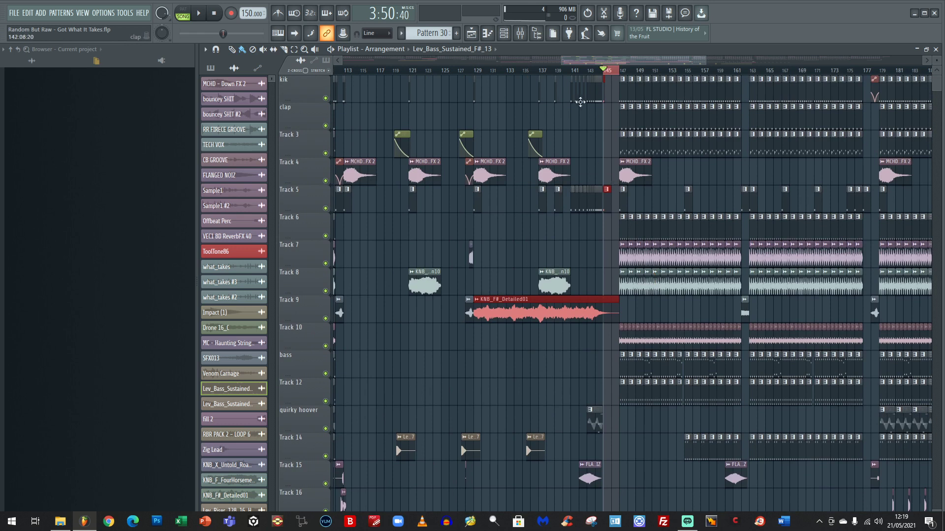
pyautogui.moveTo(570, 71); pyautogui.dragTo(600, 83)
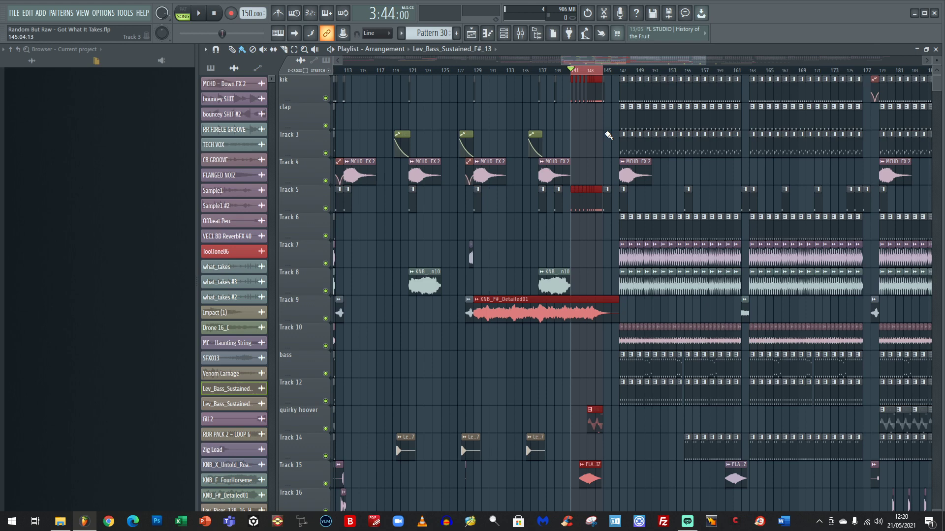
# - Find the Track 30 clips in the section starting near bar 195 and open Pattern 28 in the piano roll
pyautogui.moveTo(627, 61); pyautogui.dragTo(753, 60)
pyautogui.scroll(-5, 751, 131)
pyautogui.scroll(-7, 750, 137)
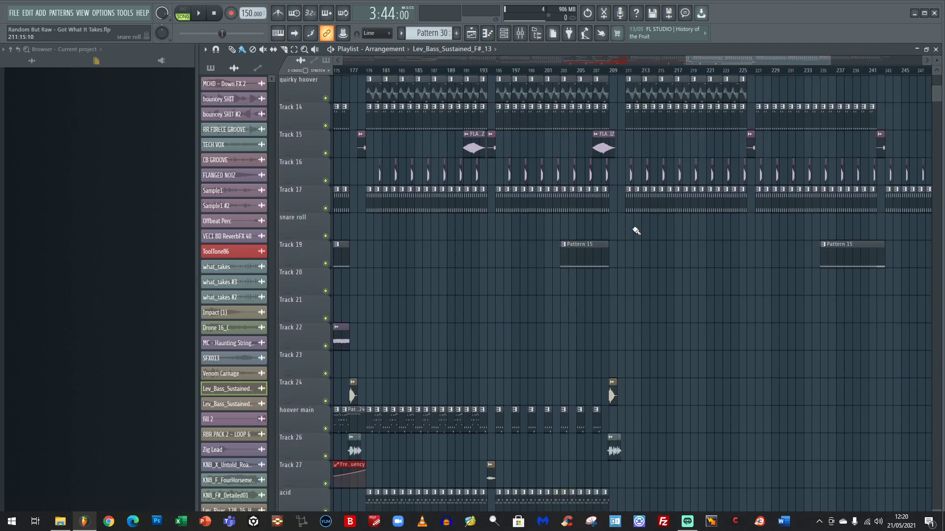
pyautogui.scroll(-5, 635, 230)
pyautogui.scroll(-5, 636, 230)
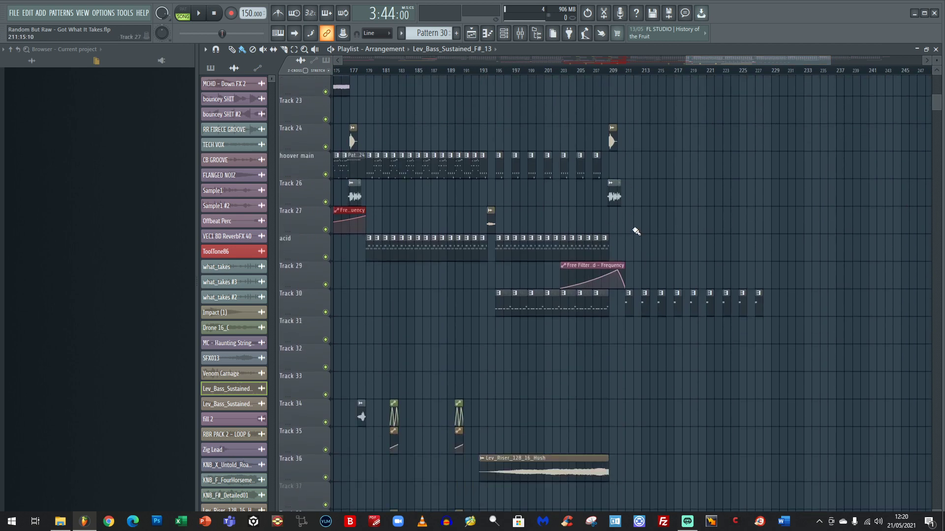
pyautogui.doubleClick(511, 144)
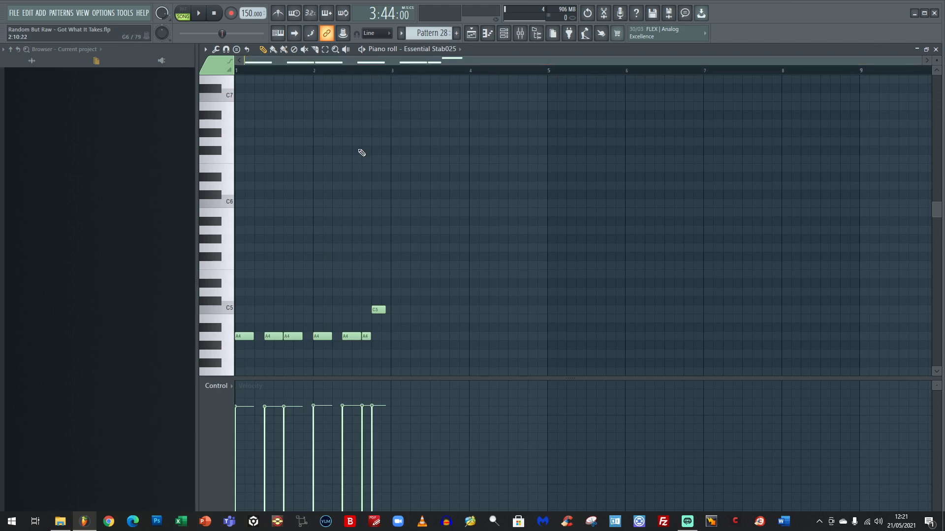
# - Play Pattern 28's Essential Stab025 notes, return to the playlist, and stop playback
pyautogui.scroll(4, 365, 160)
pyautogui.press('space')
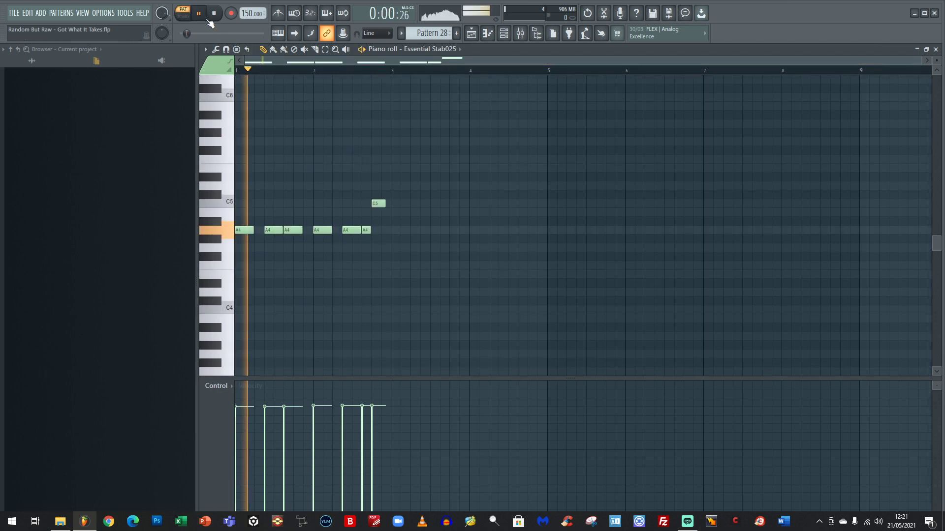
pyautogui.click(475, 37)
pyautogui.press('space')
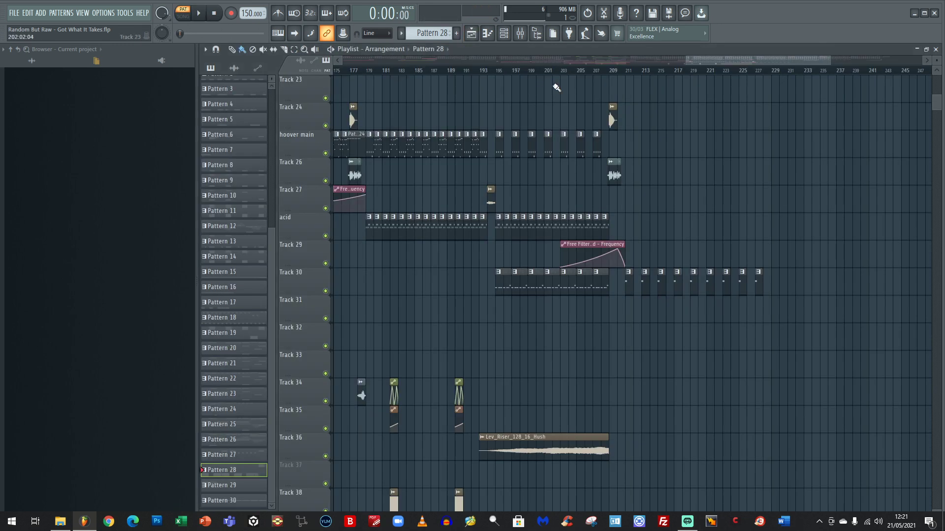
# - Open the Essential Stab025 channel's settings and its Fruity Parametric EQ 2, and place the EQ clear of the sample's envelope
pyautogui.press('F7')
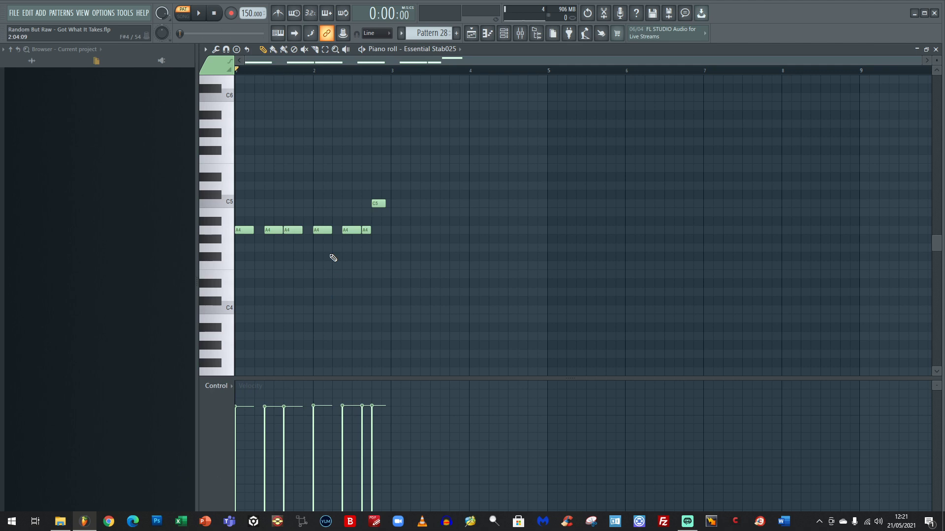
pyautogui.click(503, 37)
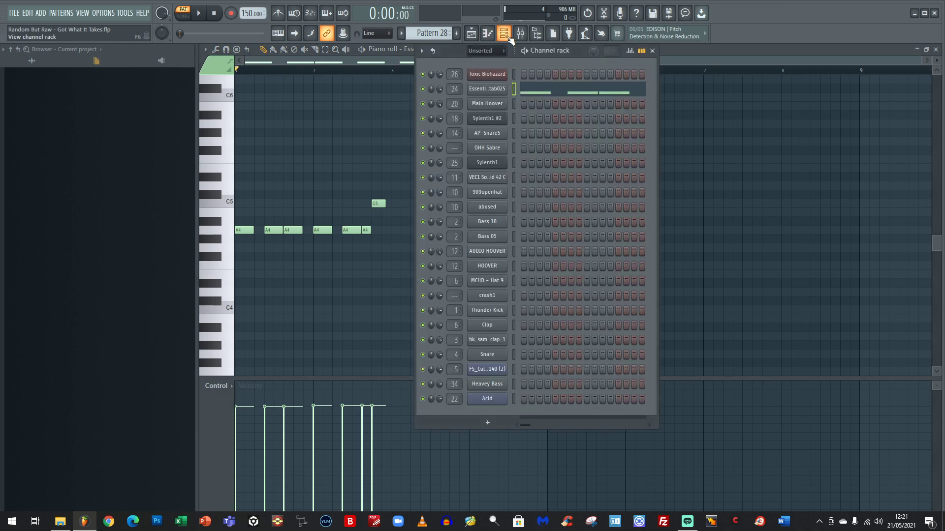
pyautogui.click(494, 87)
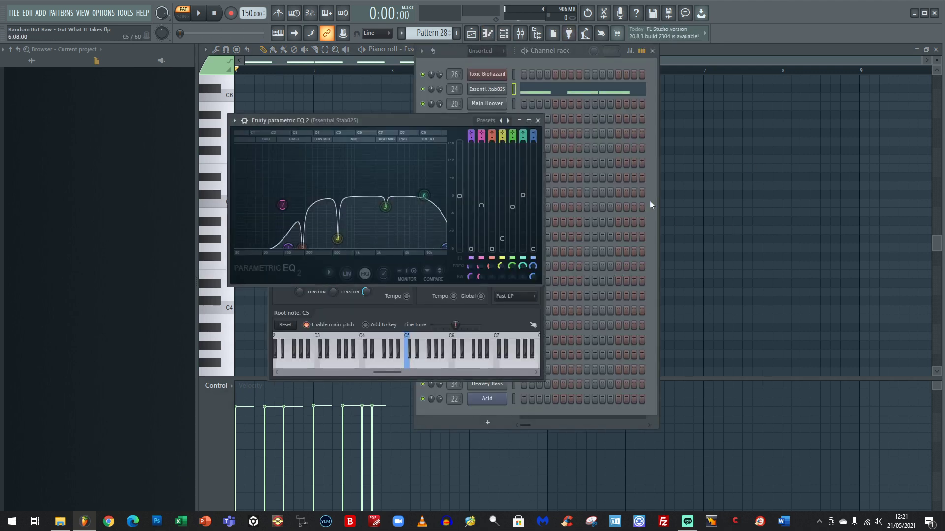
pyautogui.moveTo(450, 120); pyautogui.dragTo(687, 169)
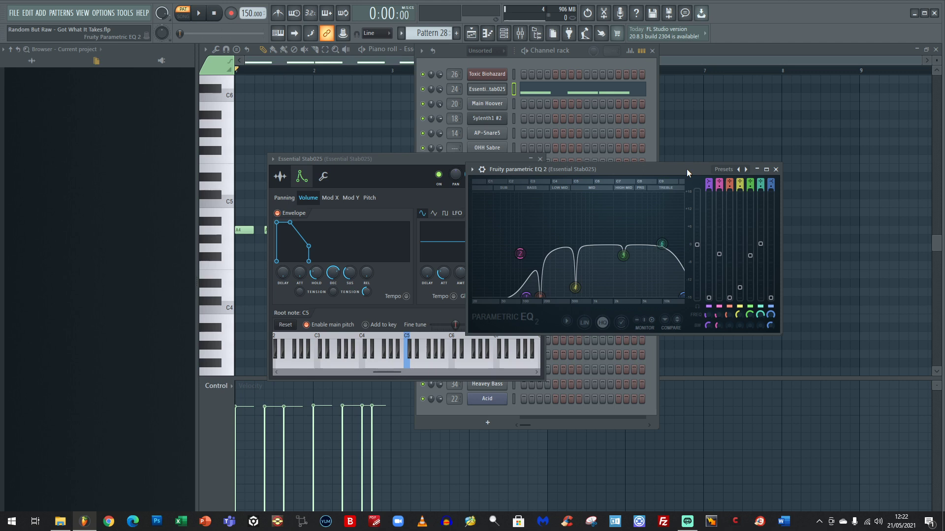
# - Lower EQ band 2's frequency slightly and set band 5 to about -0.4 dB with a 23% bandwidth
pyautogui.moveTo(520, 253)
pyautogui.mouseDown()
pyautogui.moveTo(517, 280)
pyautogui.moveTo(528, 289)
pyautogui.moveTo(515, 253)
pyautogui.mouseUp()
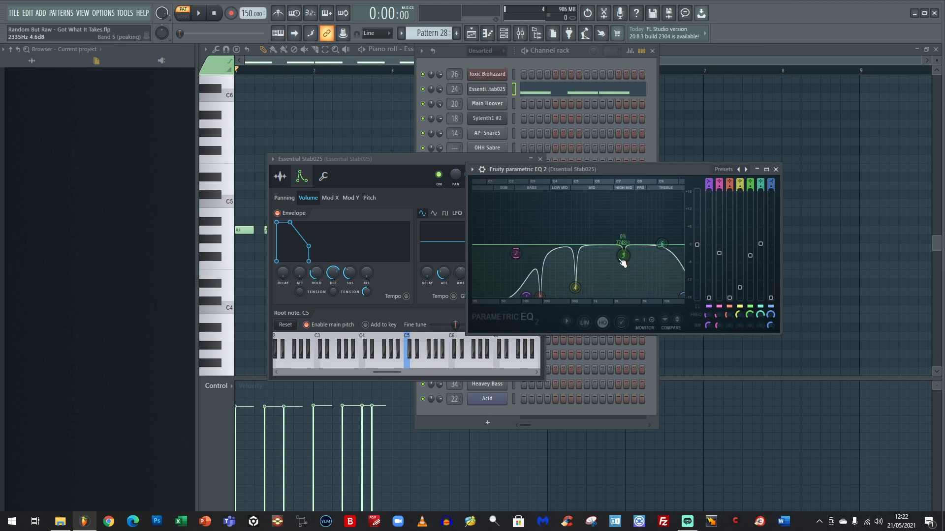
pyautogui.moveTo(623, 255)
pyautogui.mouseDown()
pyautogui.moveTo(629, 294)
pyautogui.moveTo(624, 266)
pyautogui.mouseUp()
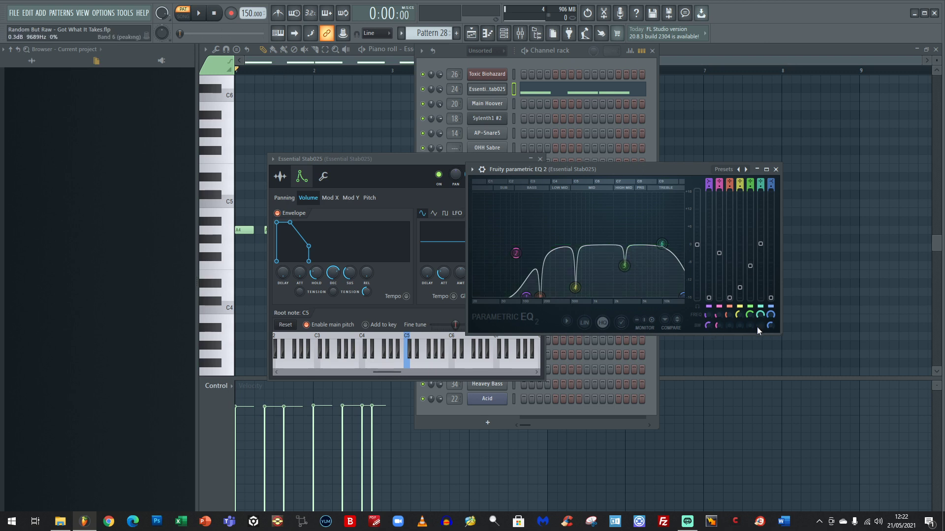
pyautogui.moveTo(761, 316)
pyautogui.mouseDown()
pyautogui.moveTo(750, 325)
pyautogui.moveTo(750, 311)
pyautogui.mouseUp()
pyautogui.moveTo(624, 266); pyautogui.dragTo(623, 247)
pyautogui.moveTo(750, 329); pyautogui.dragTo(750, 331)
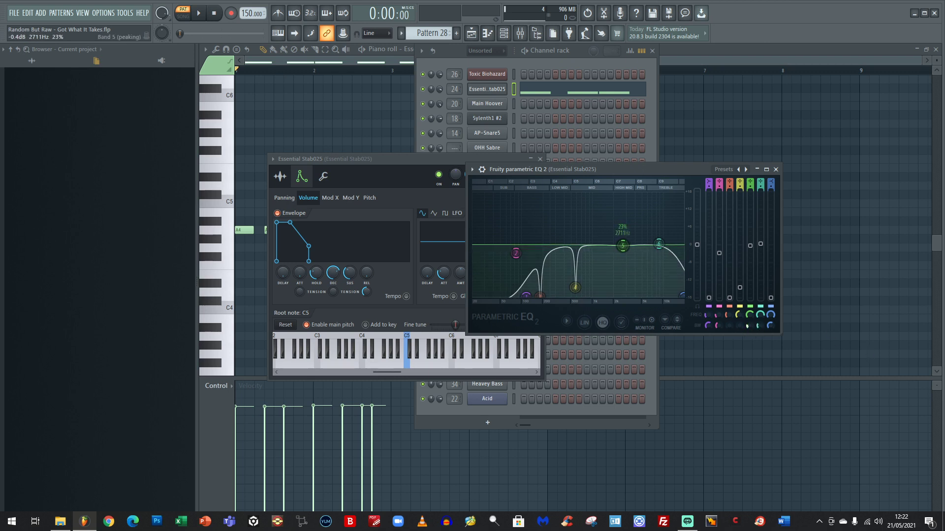
# - Try a boost on EQ band 5, then narrow it and pull it down into a deep cut
pyautogui.moveTo(623, 247); pyautogui.dragTo(624, 236)
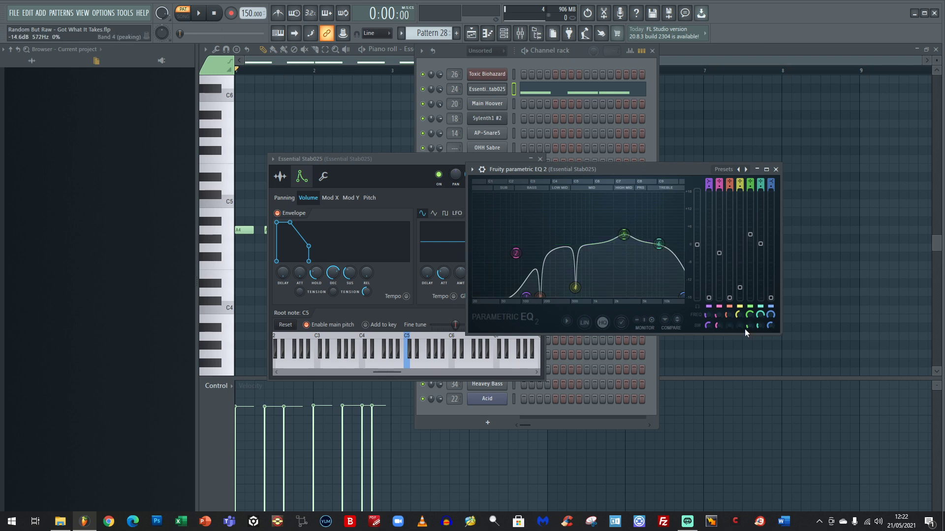
pyautogui.moveTo(750, 326); pyautogui.dragTo(750, 342)
pyautogui.moveTo(624, 235); pyautogui.dragTo(624, 290)
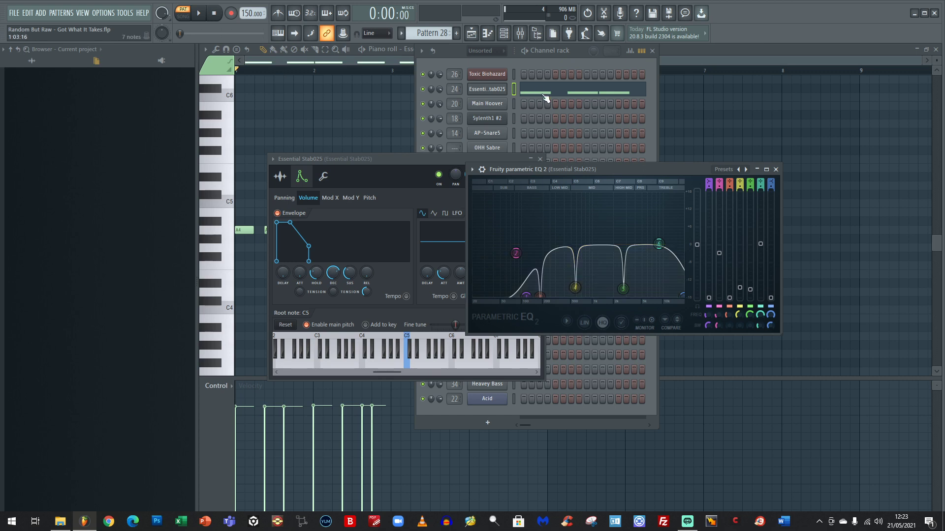
# - Return to the playlist's upper tracks around bars 61 to 111 and open Track 3's Pattern 6 in the piano roll
pyautogui.click(382, 115)
pyautogui.click(472, 34)
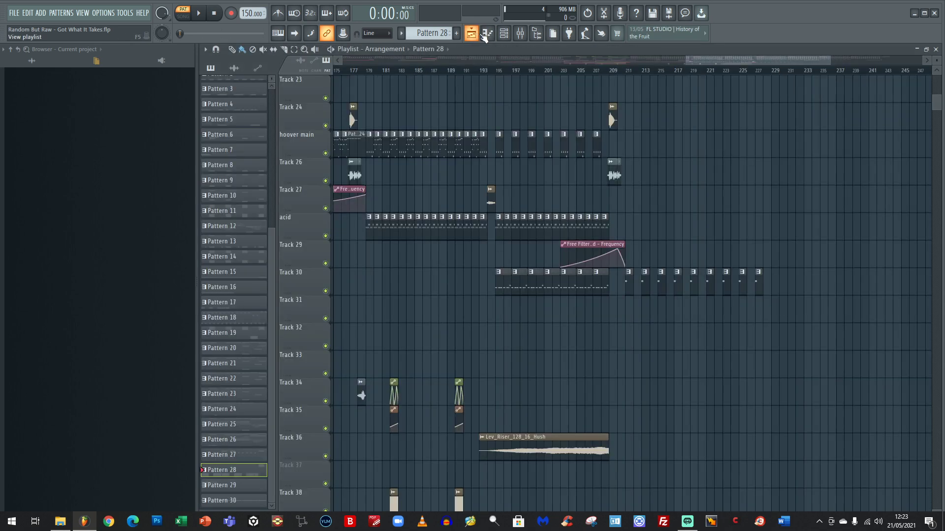
pyautogui.moveTo(707, 61); pyautogui.dragTo(480, 55)
pyautogui.scroll(7, 612, 161)
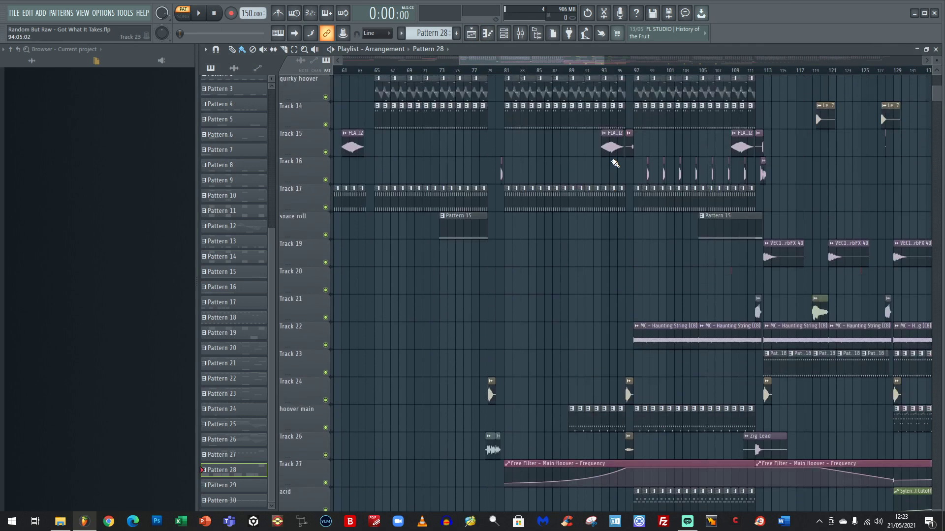
pyautogui.scroll(3, 615, 163)
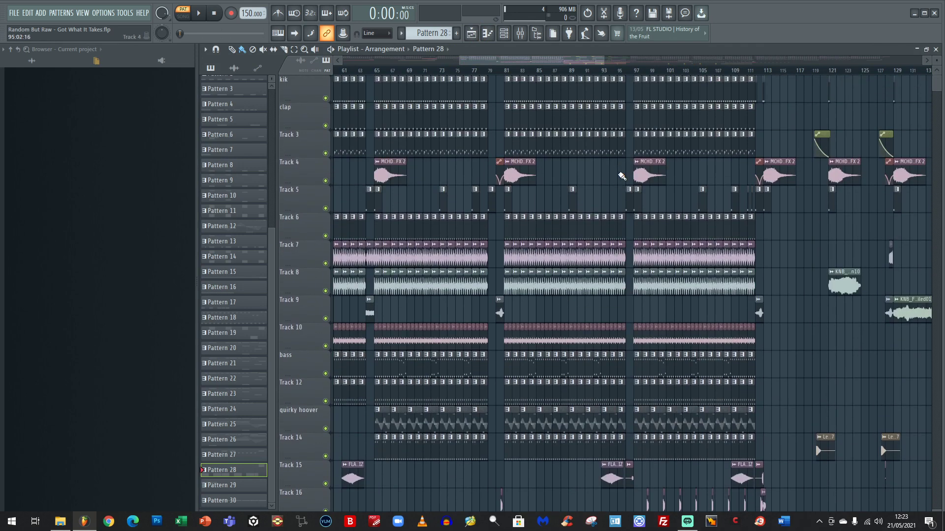
pyautogui.scroll(-3, 616, 167)
pyautogui.scroll(3, 621, 177)
pyautogui.doubleClick(515, 143)
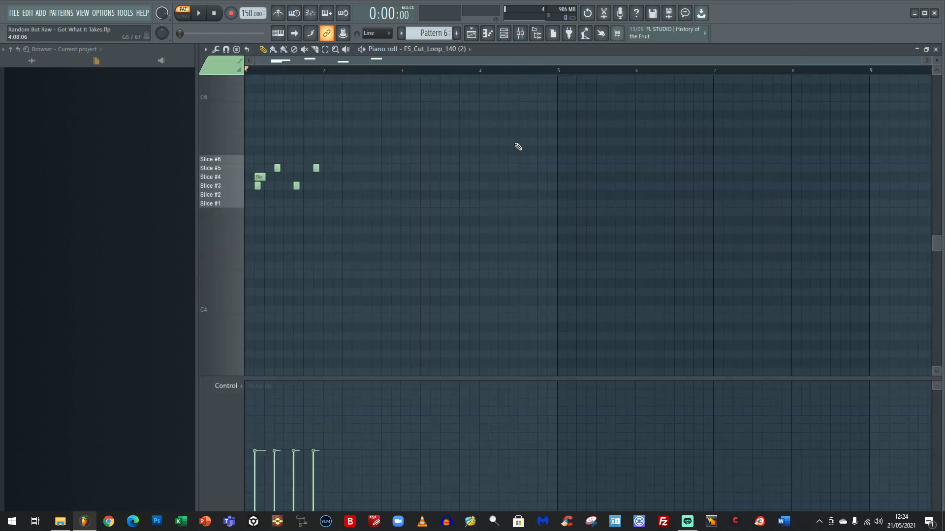
# - Open Track 6's Pattern 8 with the MCHD - Hat 9 notes, play it, and return to the playlist
pyautogui.click(471, 33)
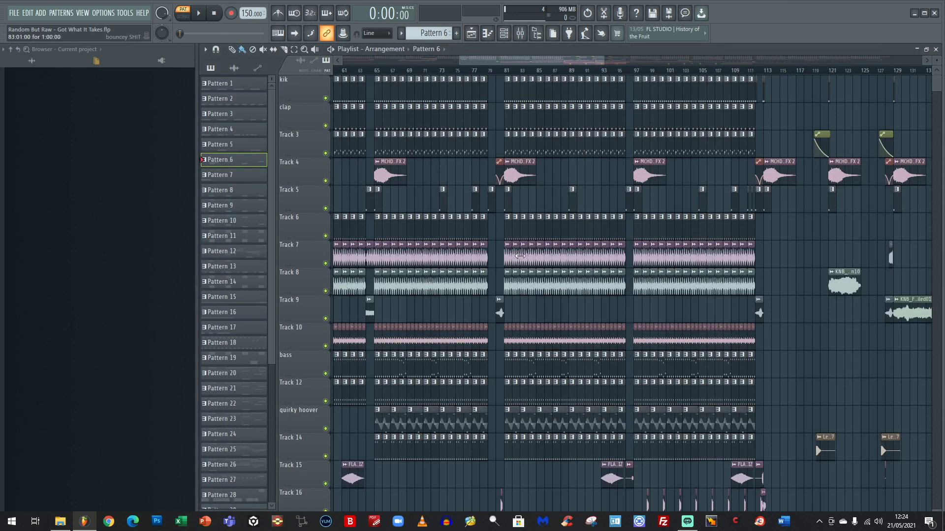
pyautogui.doubleClick(523, 236)
pyautogui.click(200, 13)
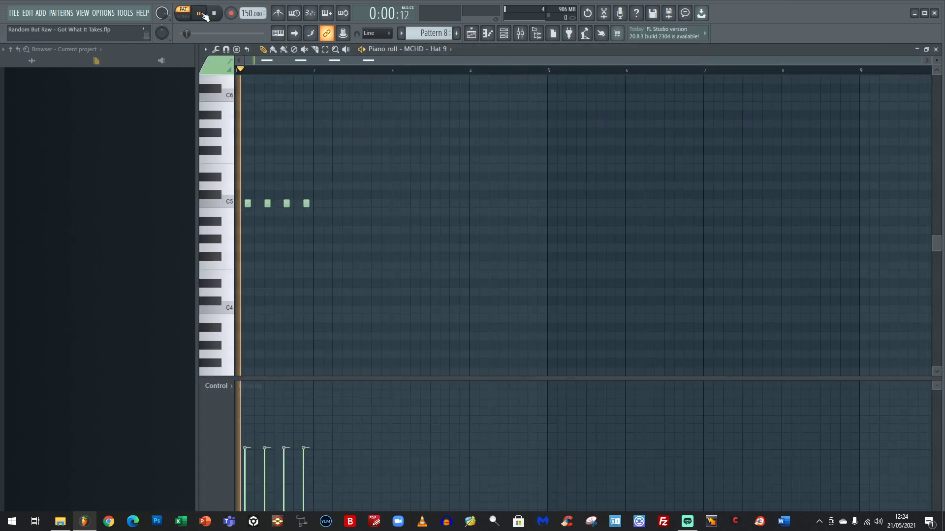
pyautogui.click(471, 33)
pyautogui.scroll(-5, 480, 221)
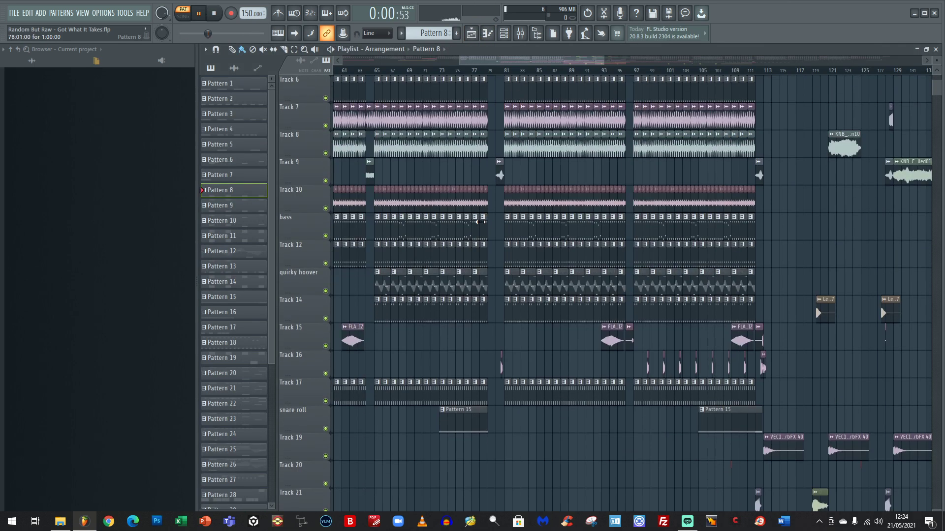
pyautogui.press('space')
# - Open Track 17's Pattern 14 with the OHH Sabre notes, play it briefly, and return to the playlist
pyautogui.doubleClick(540, 392)
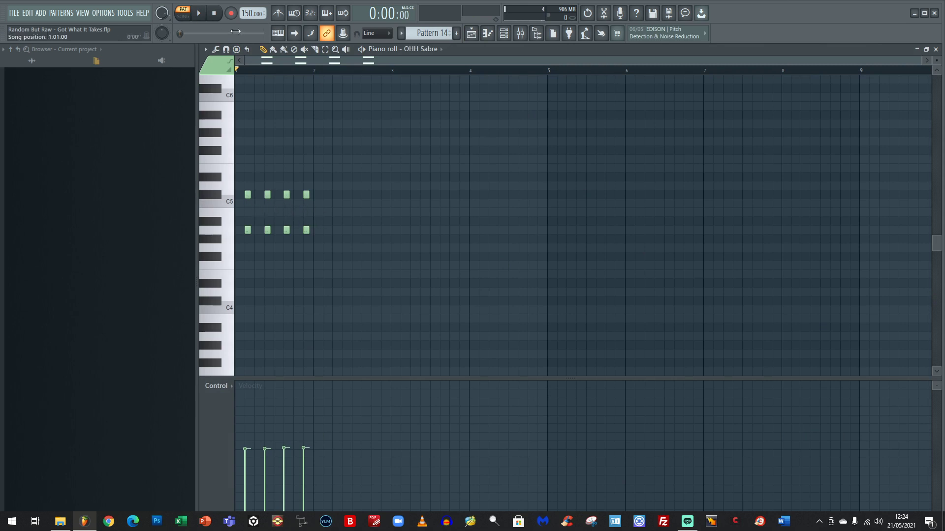
pyautogui.press('space')
pyautogui.click(215, 14)
pyautogui.click(471, 33)
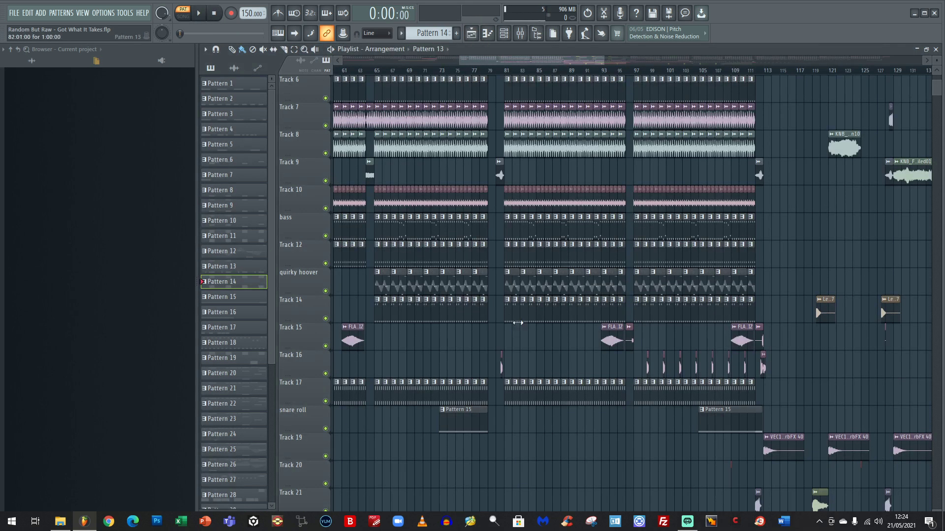
# - Inspect the Sylenth1 notes of Track 14's Pattern 13 and return to the playlist's upper tracks
pyautogui.doubleClick(516, 322)
pyautogui.click(468, 35)
pyautogui.scroll(-6, 538, 244)
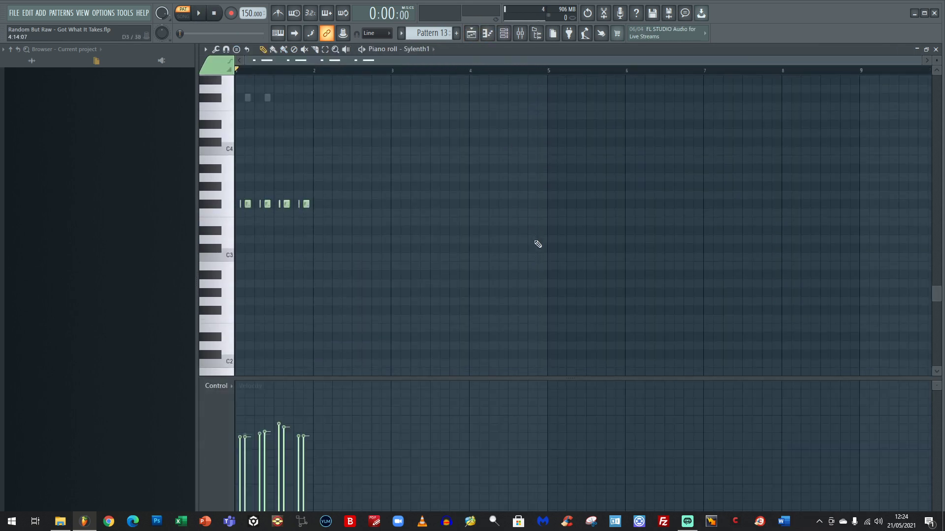
pyautogui.click(471, 35)
pyautogui.scroll(-5, 521, 276)
pyautogui.scroll(10, 525, 284)
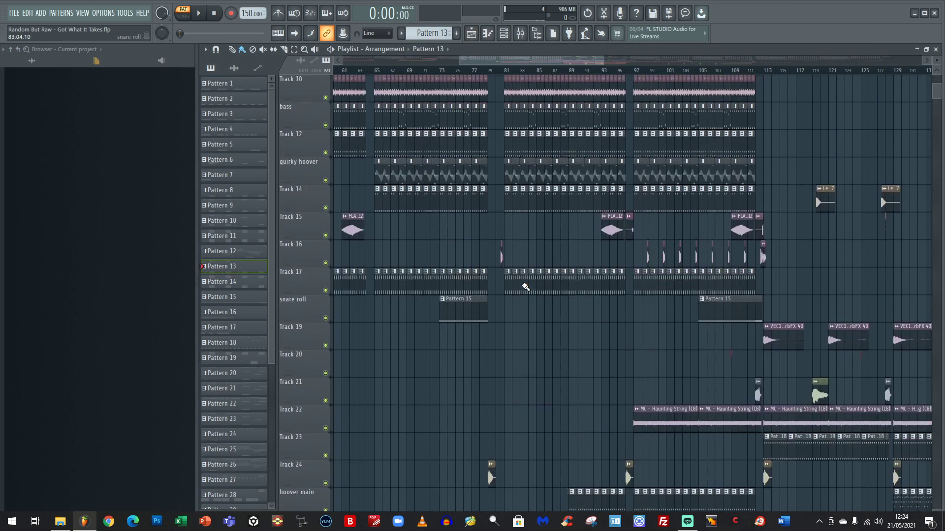
# - Reopen Track 3's Pattern 6, audition Slice #3 and Slice #4 of the FS_Cut_Loop_140 loop, and return to the playlist
pyautogui.moveTo(543, 57); pyautogui.dragTo(526, 56)
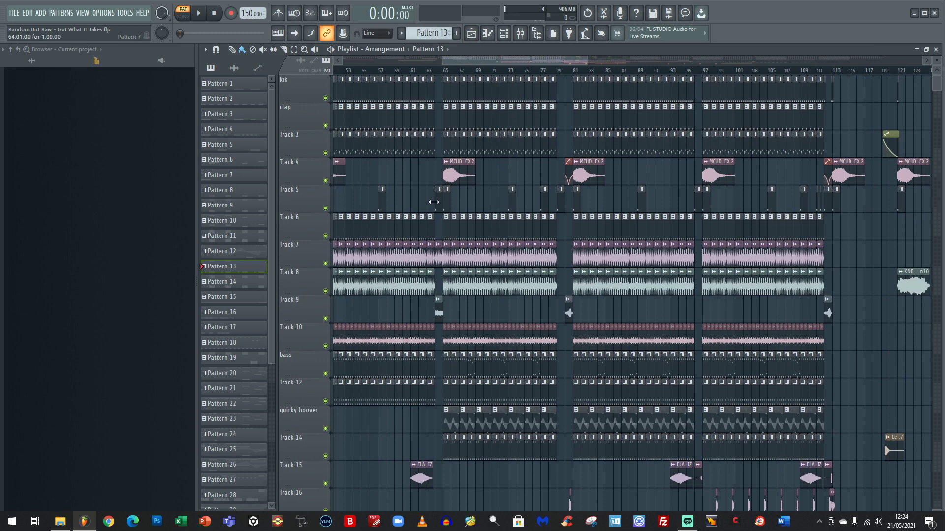
pyautogui.doubleClick(405, 153)
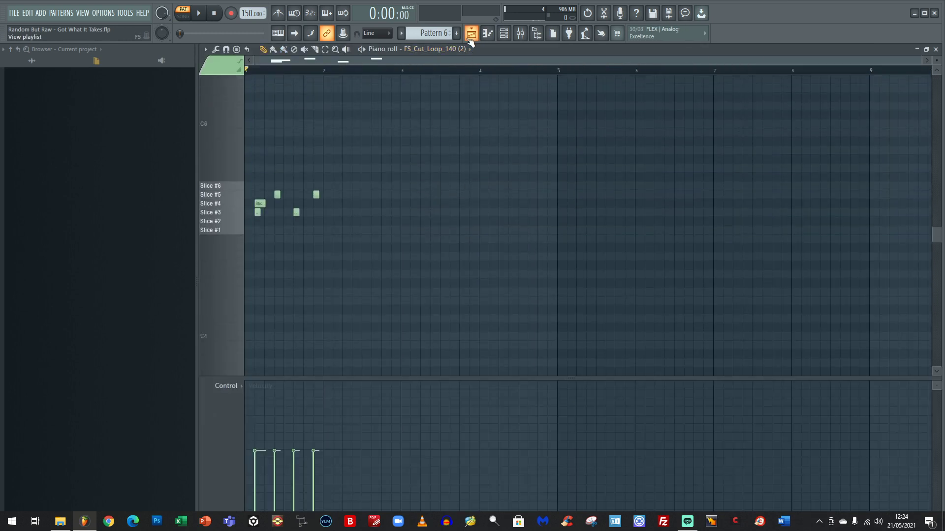
pyautogui.click(240, 215)
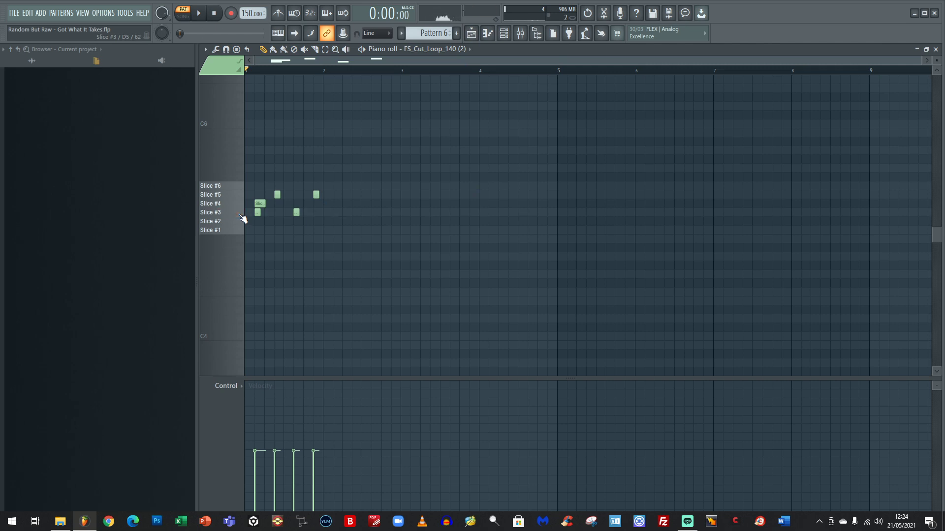
pyautogui.click(240, 203)
pyautogui.click(241, 204)
pyautogui.click(241, 203)
pyautogui.click(471, 33)
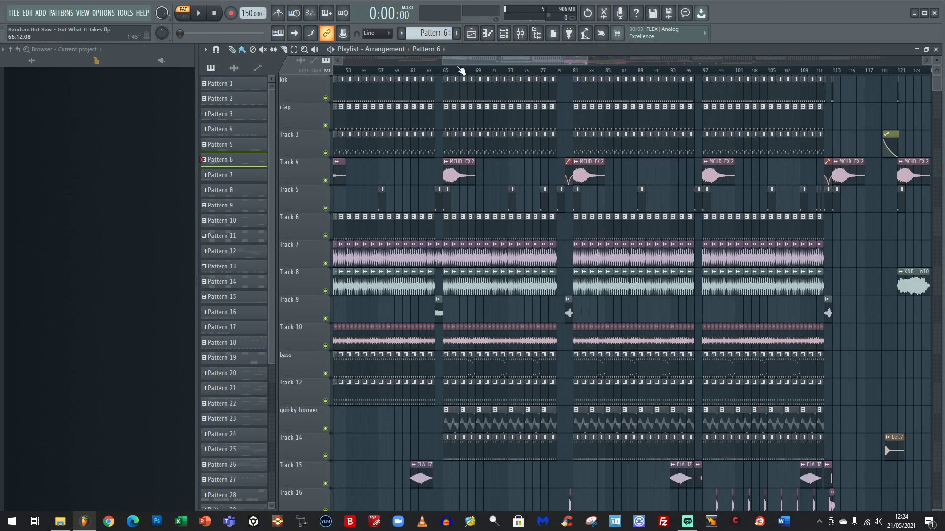
# - Play Pattern 6 while viewing the arrangement back to bar 13, then stop playback
pyautogui.moveTo(458, 58); pyautogui.dragTo(438, 54)
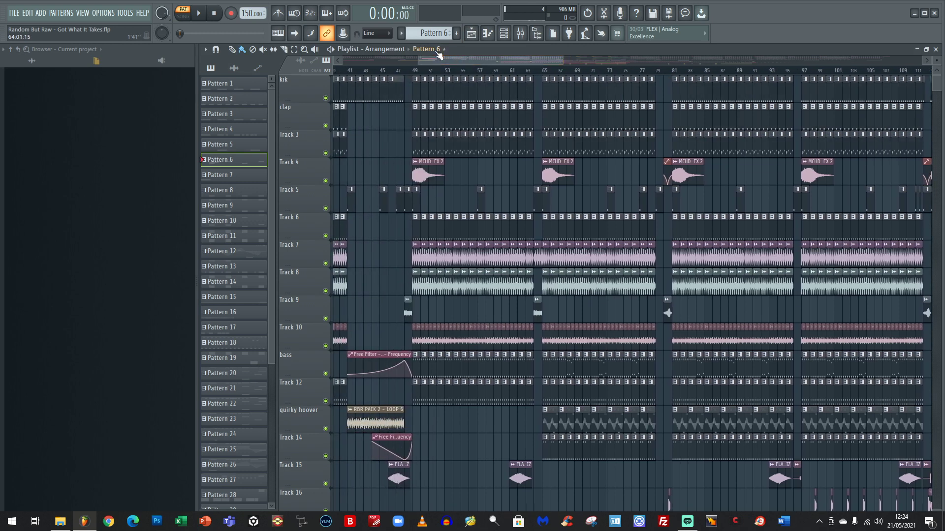
pyautogui.click(200, 14)
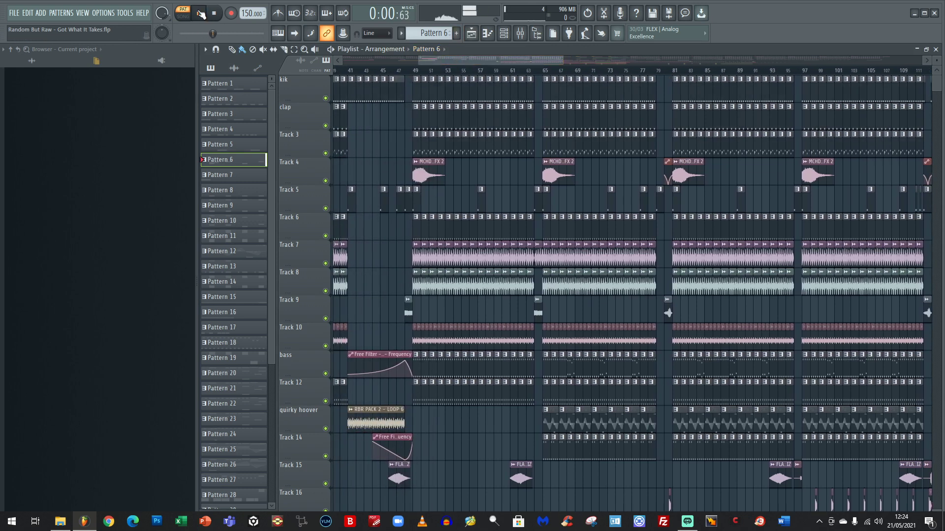
pyautogui.click(470, 39)
pyautogui.click(473, 39)
pyautogui.moveTo(527, 61); pyautogui.dragTo(485, 60)
pyautogui.press('space')
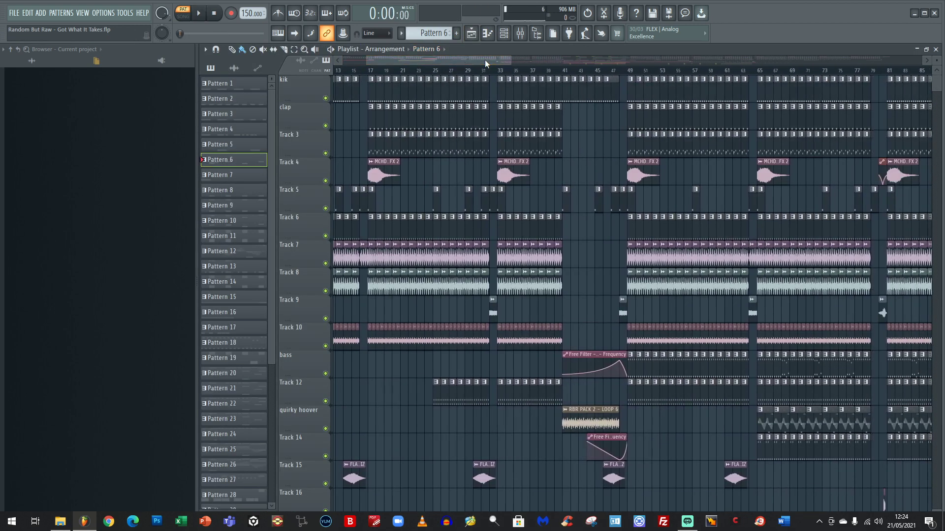
# - Switch to Streamlabs OBS to check the recording and mixer levels, then minimize it
pyautogui.moveTo(694, 527)
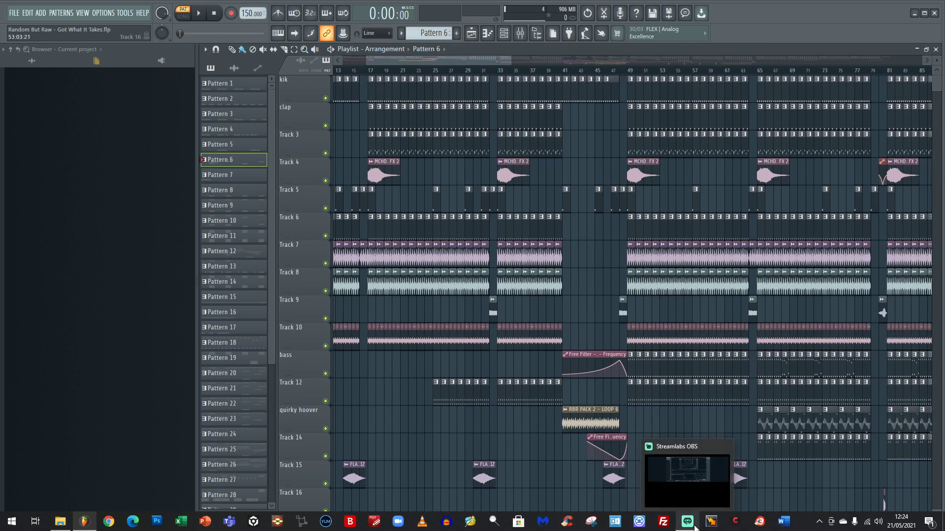
pyautogui.click(695, 527)
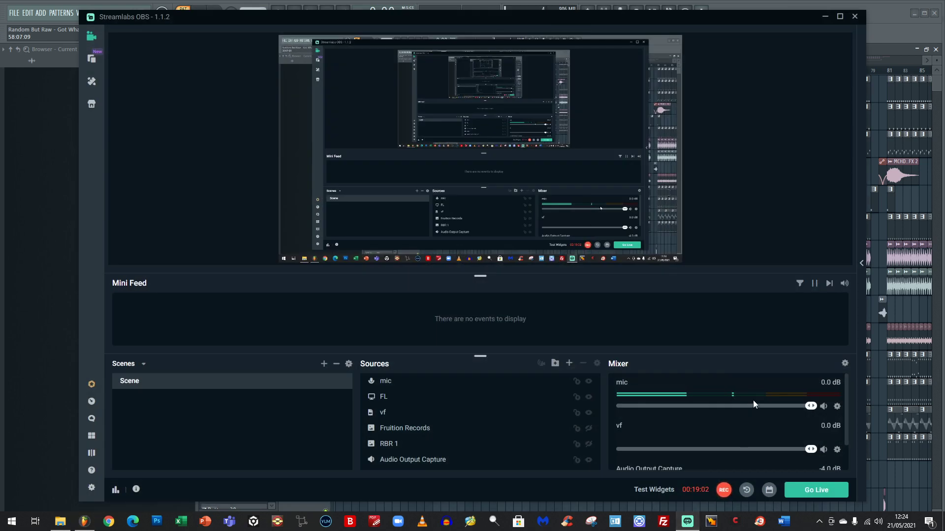
pyautogui.click(825, 16)
# - Play the arrangement from about bar 18 and jump playback to about bar 48
pyautogui.click(380, 69)
pyautogui.press('space')
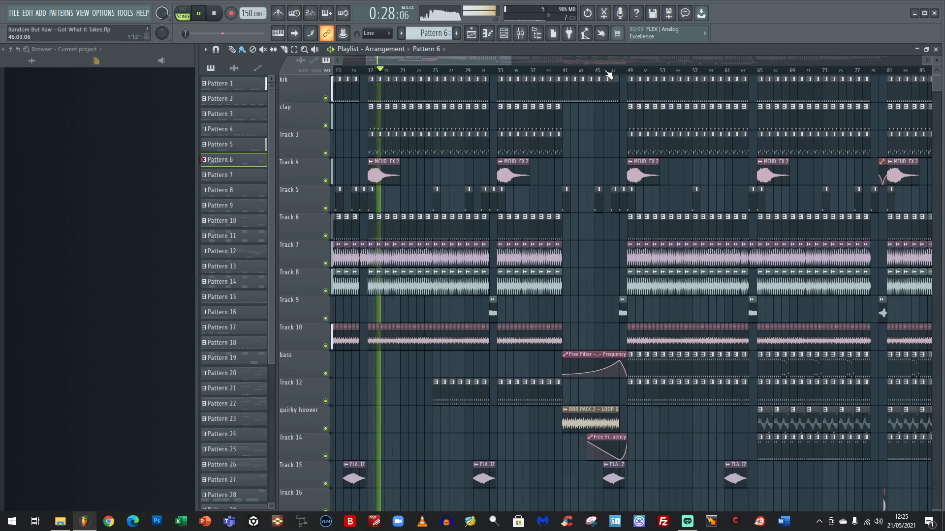
pyautogui.moveTo(474, 61); pyautogui.dragTo(497, 58)
pyautogui.click(532, 70)
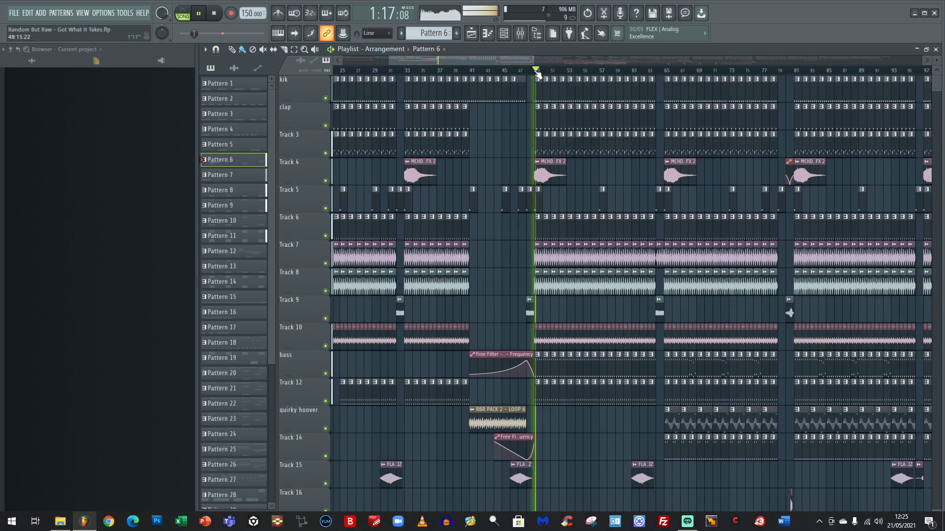
# - Toggle between pattern and song playback, then play the arrangement from bar 57 with the following section in view
pyautogui.click(545, 61)
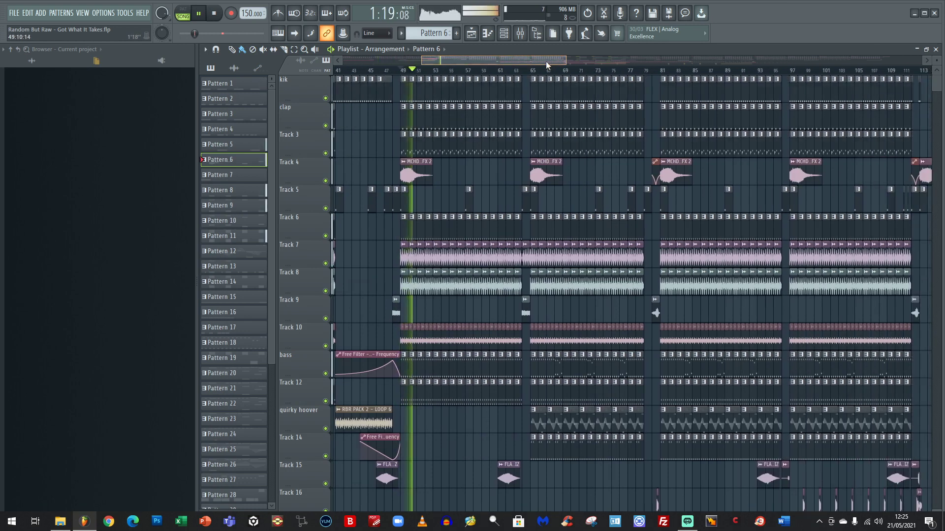
pyautogui.press('l')
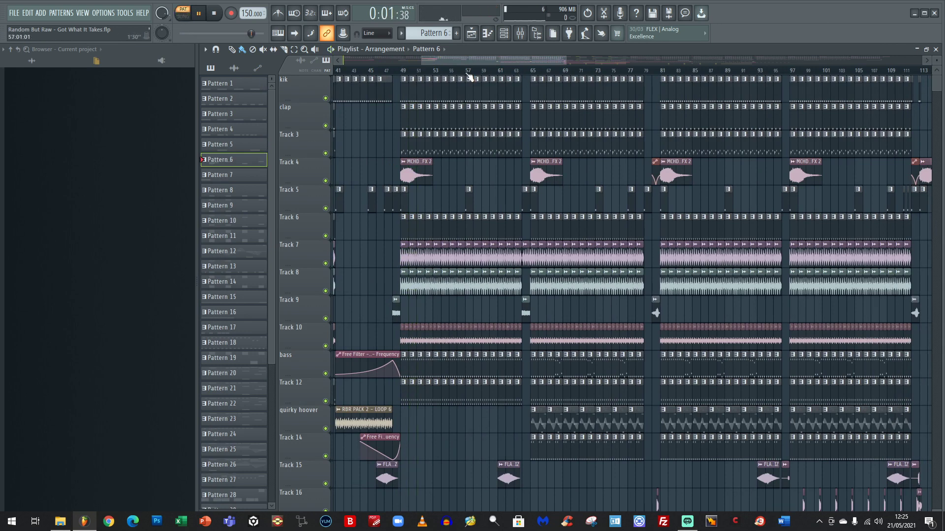
pyautogui.click(468, 72)
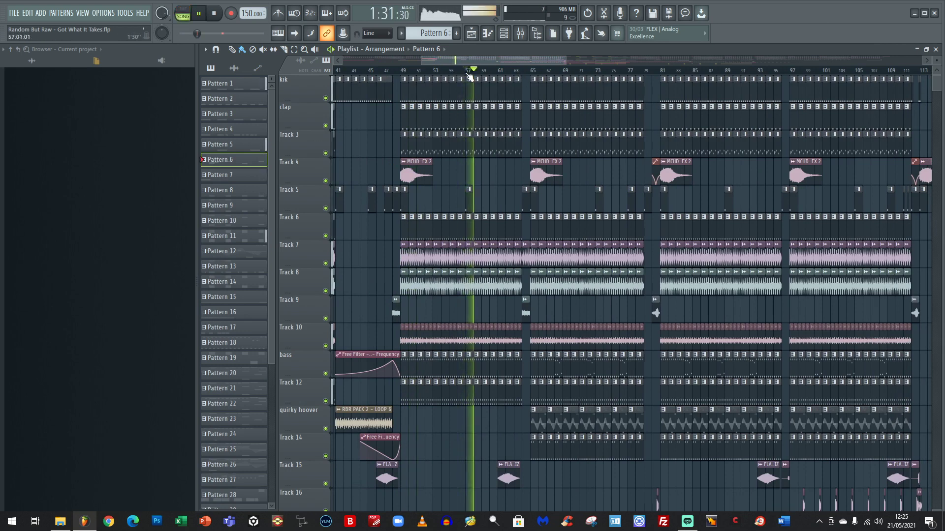
pyautogui.moveTo(481, 61); pyautogui.dragTo(500, 61)
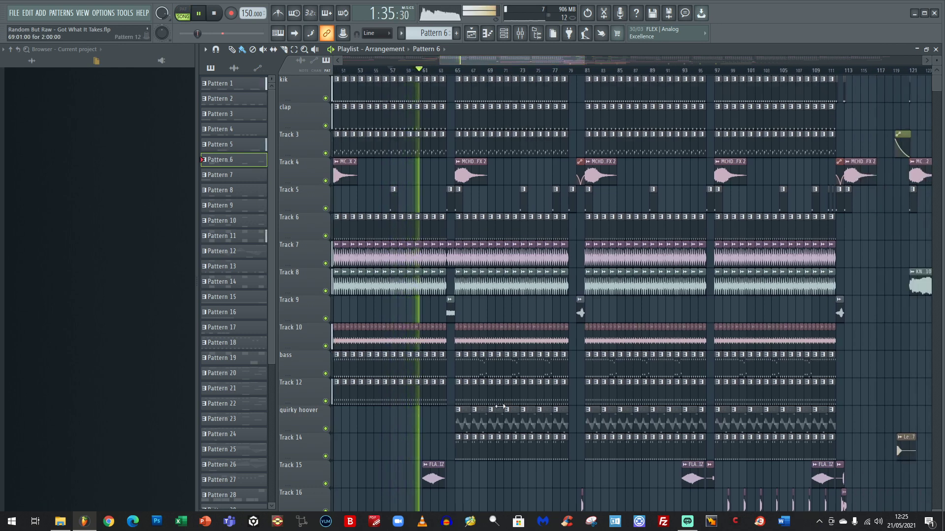
# - Stop playback and check the recording status and mixer in Streamlabs OBS before returning to the playlist
pyautogui.press('space')
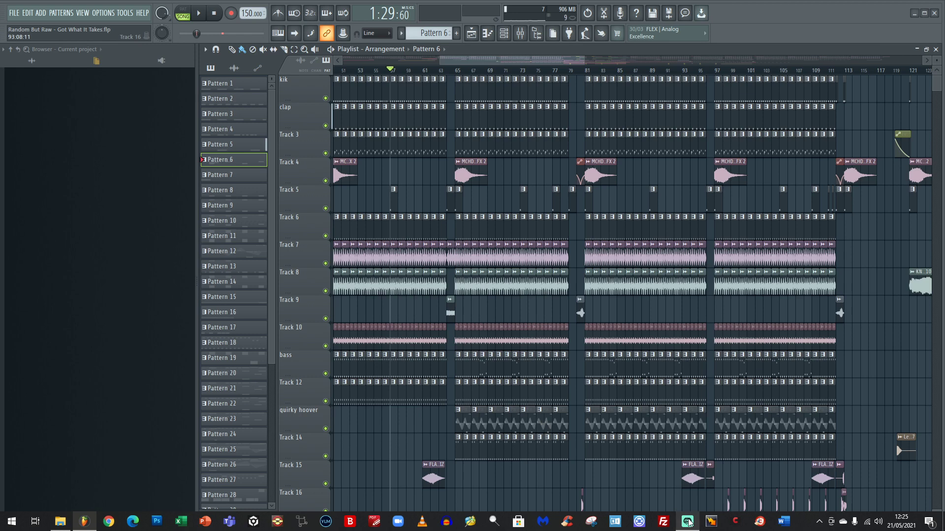
pyautogui.click(687, 521)
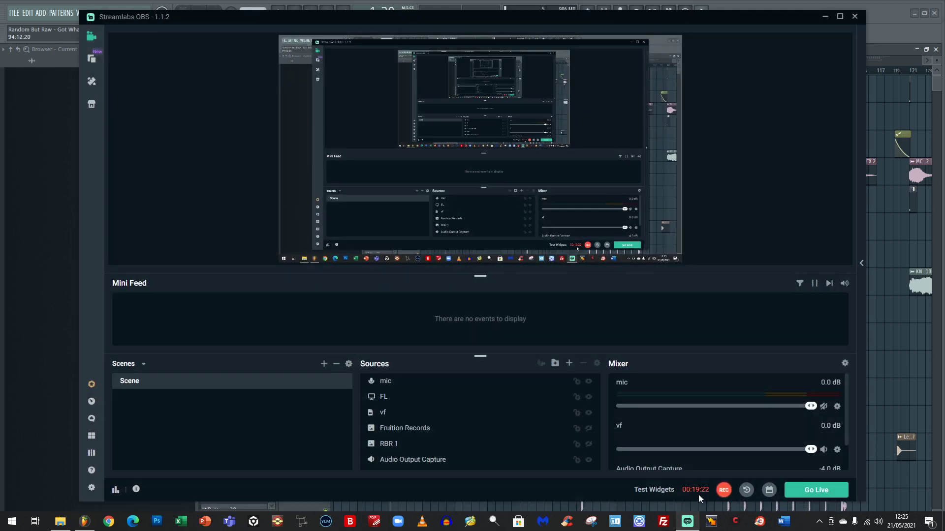
pyautogui.click(688, 522)
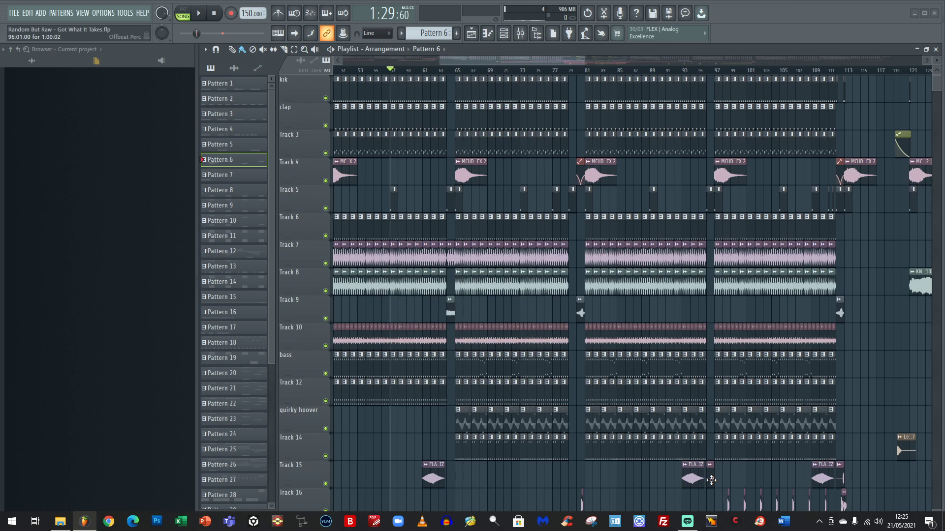
# - Open Track 14's Pattern 13 in the piano roll and play it in pattern mode with its Sylenth1 notes in view
pyautogui.scroll(-2, 477, 450)
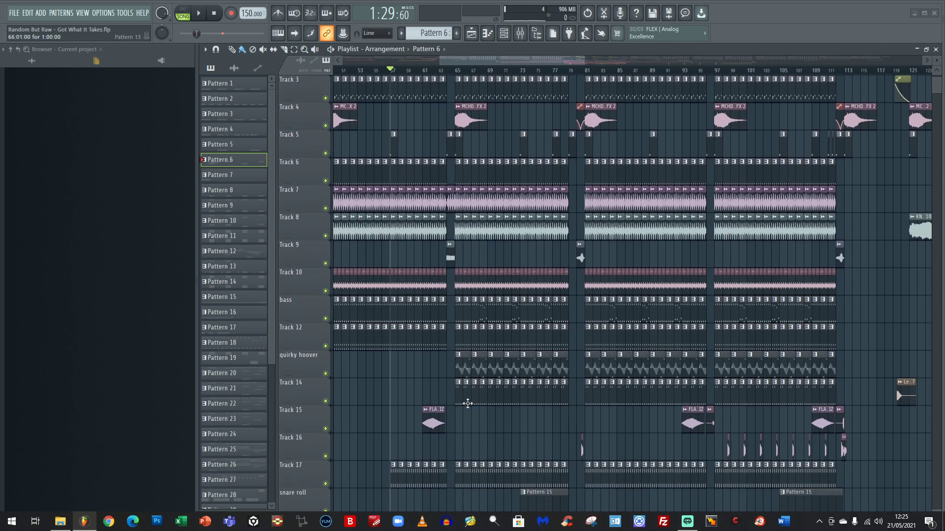
pyautogui.click(467, 403)
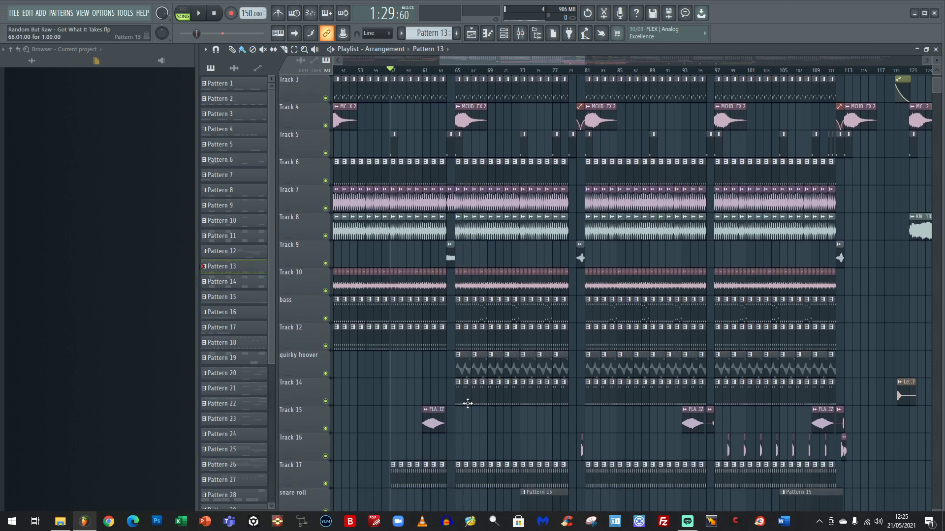
pyautogui.doubleClick(468, 404)
pyautogui.click(183, 13)
pyautogui.click(199, 13)
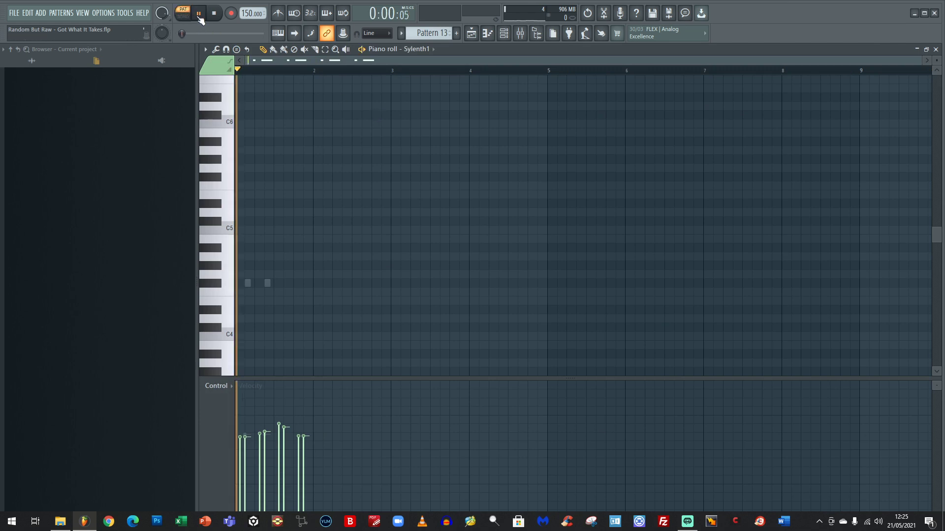
pyautogui.scroll(-2, 369, 159)
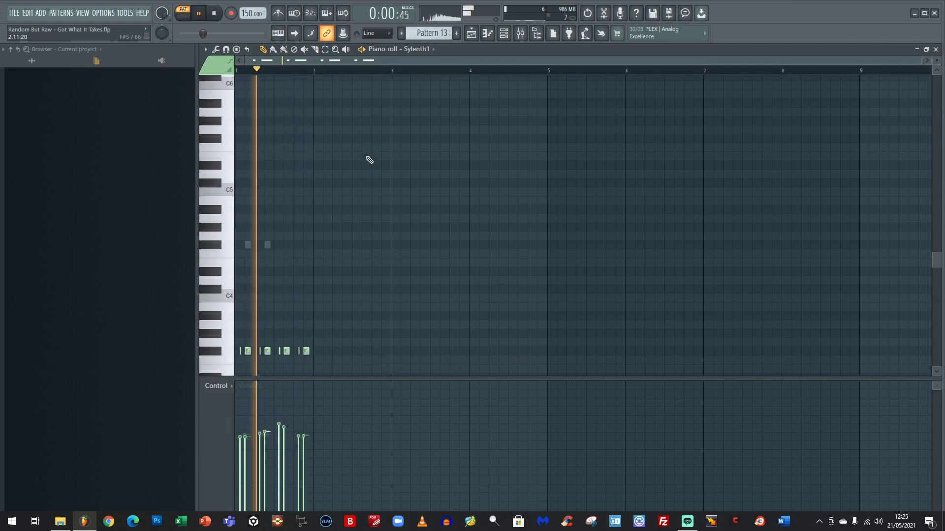
# - Return to the playlist, stop the pattern playback and place the song position at bar 65
pyautogui.click(471, 33)
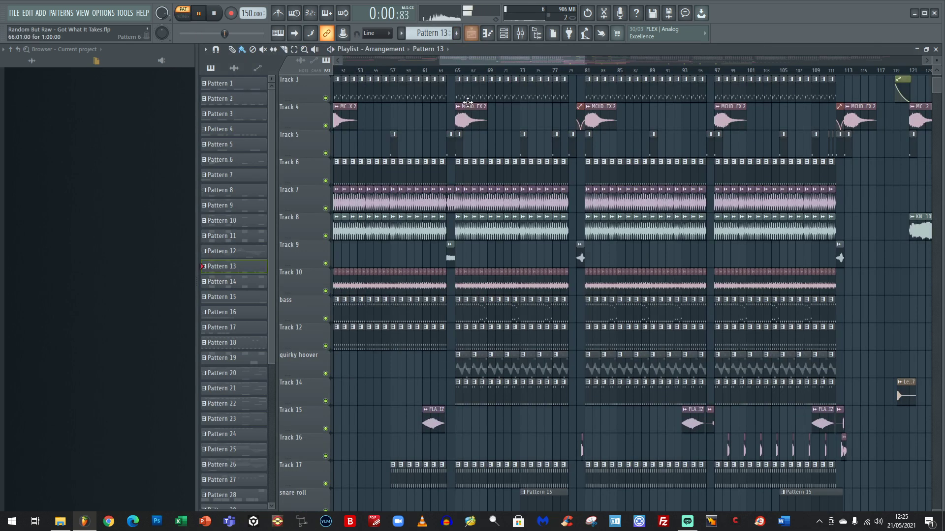
pyautogui.moveTo(480, 60)
pyautogui.mouseDown()
pyautogui.moveTo(452, 58)
pyautogui.moveTo(482, 60)
pyautogui.mouseUp()
pyautogui.press('space')
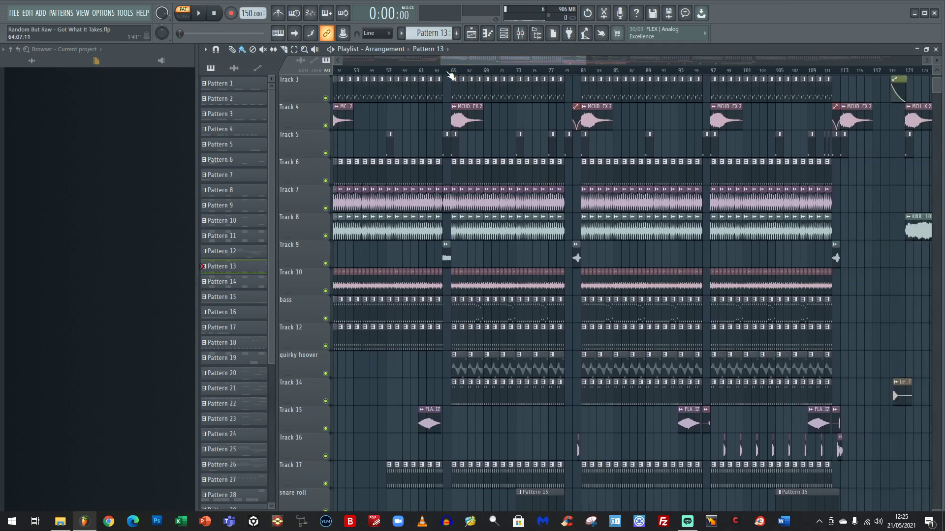
pyautogui.click(451, 71)
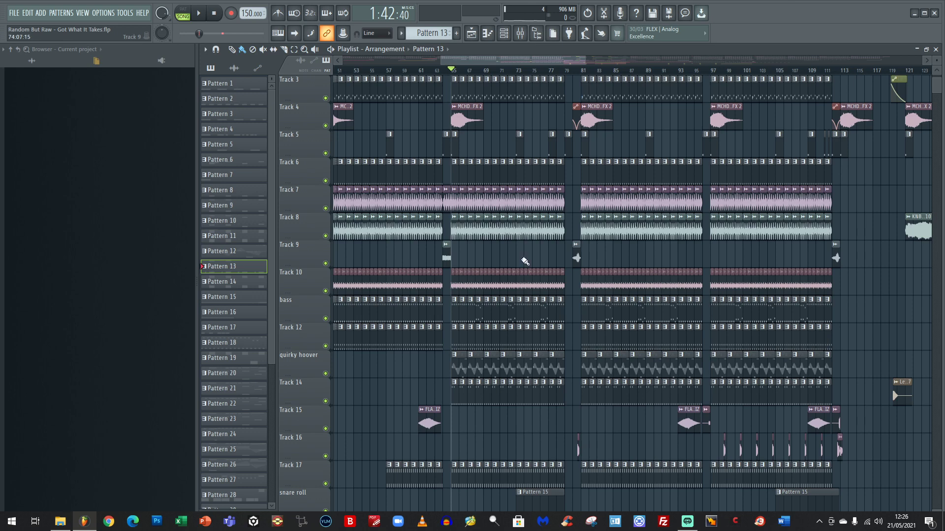
# - Open Pattern 13's Sylenth1 notes in the piano roll and audition the F#3 key
pyautogui.doubleClick(475, 403)
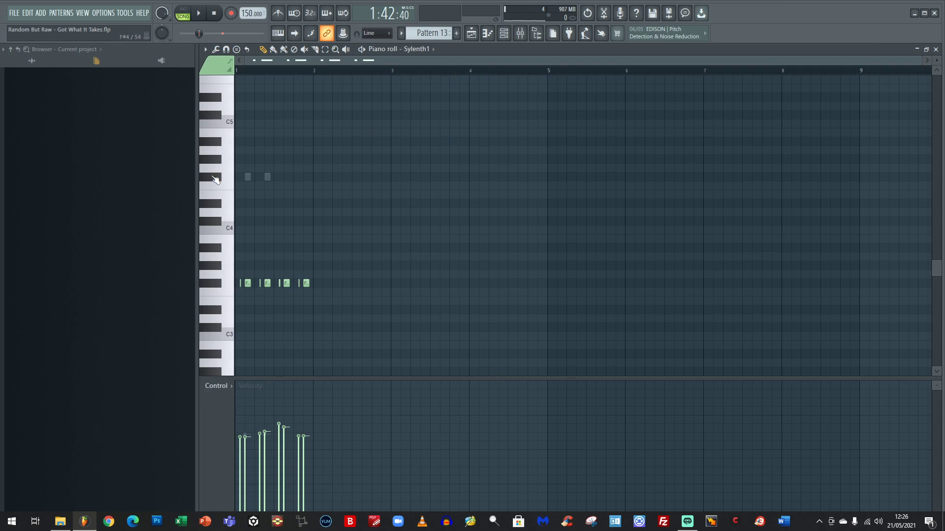
pyautogui.click(402, 50)
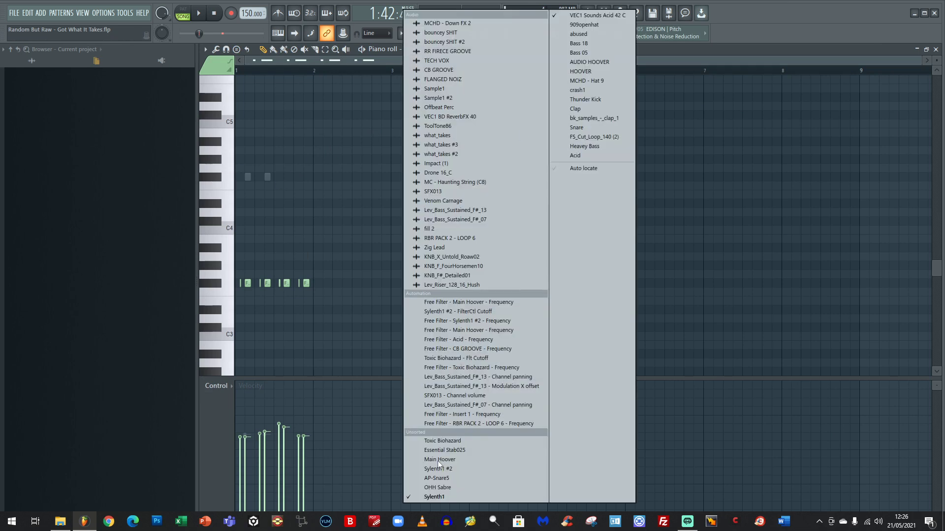
pyautogui.click(436, 498)
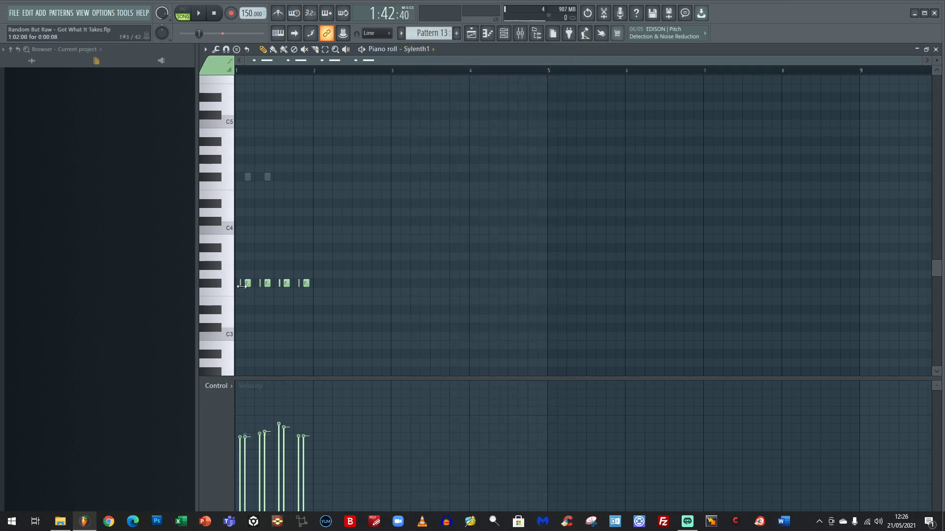
pyautogui.click(216, 288)
# - View Pattern 13's VEC1 Sounds Acid 42 C notes and audition the F#4 key before returning to the playlist
pyautogui.click(403, 49)
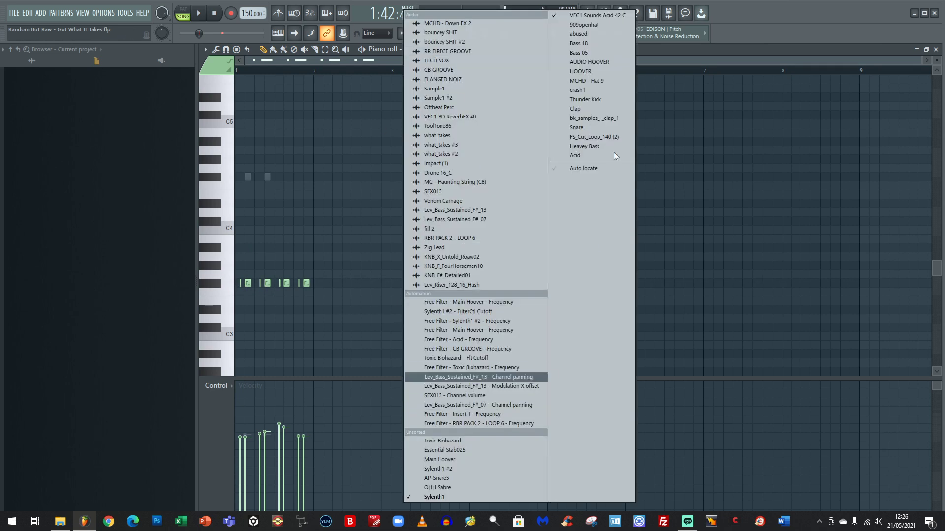
pyautogui.click(597, 15)
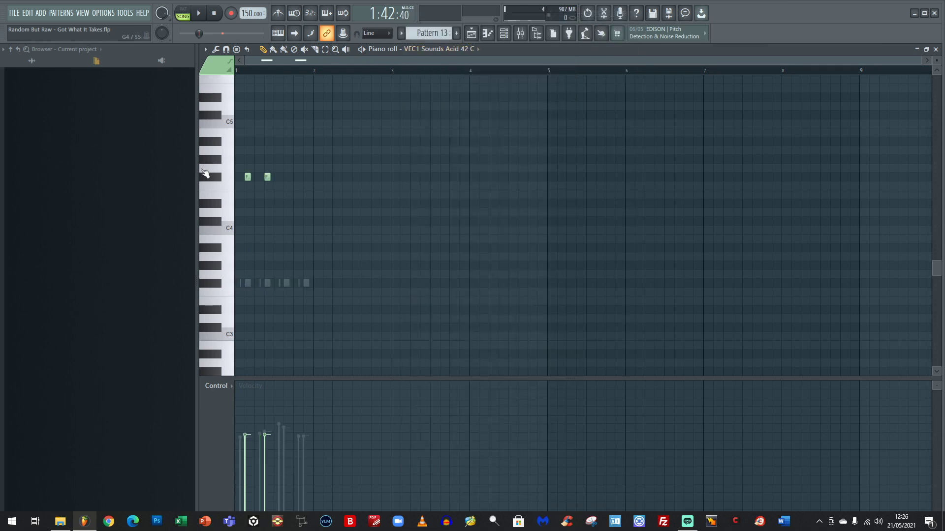
pyautogui.click(217, 183)
pyautogui.click(470, 33)
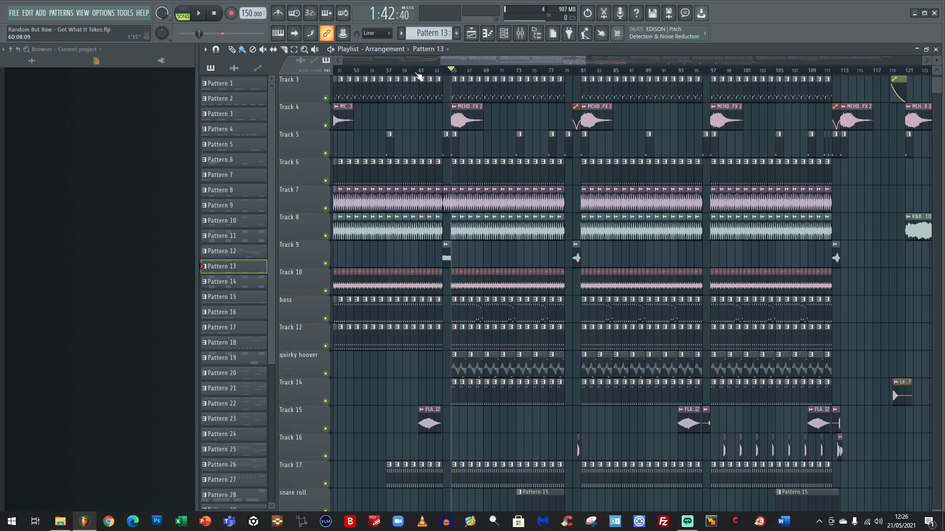
# - Place the song position at about bar 63 and check the recording in Streamlabs OBS
pyautogui.click(438, 73)
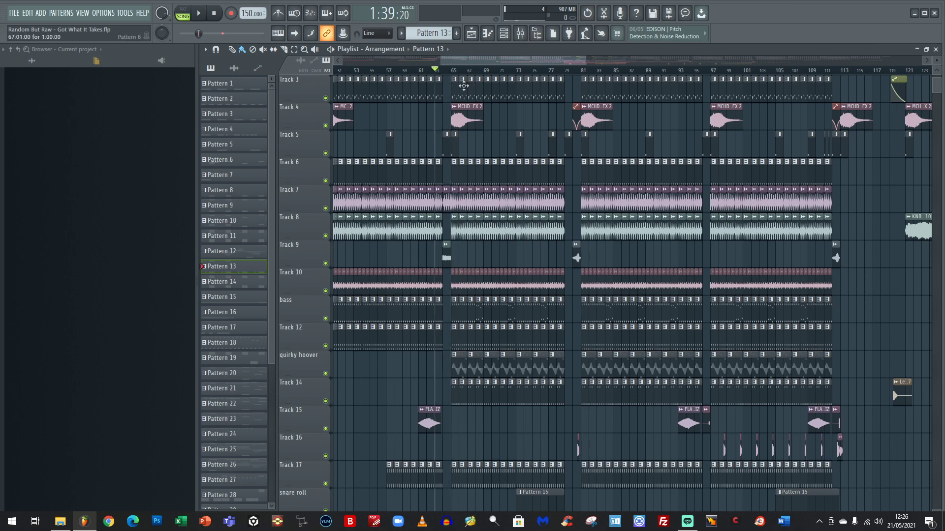
pyautogui.click(687, 522)
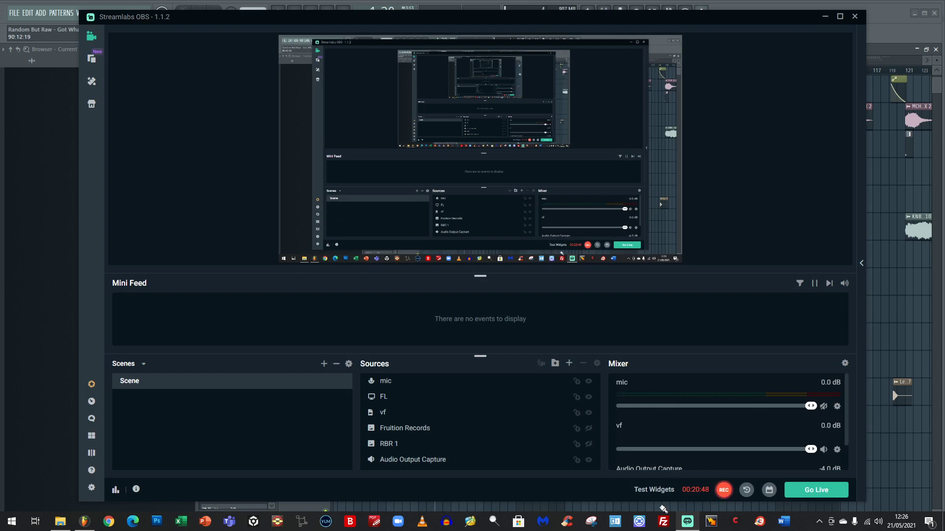
pyautogui.click(688, 522)
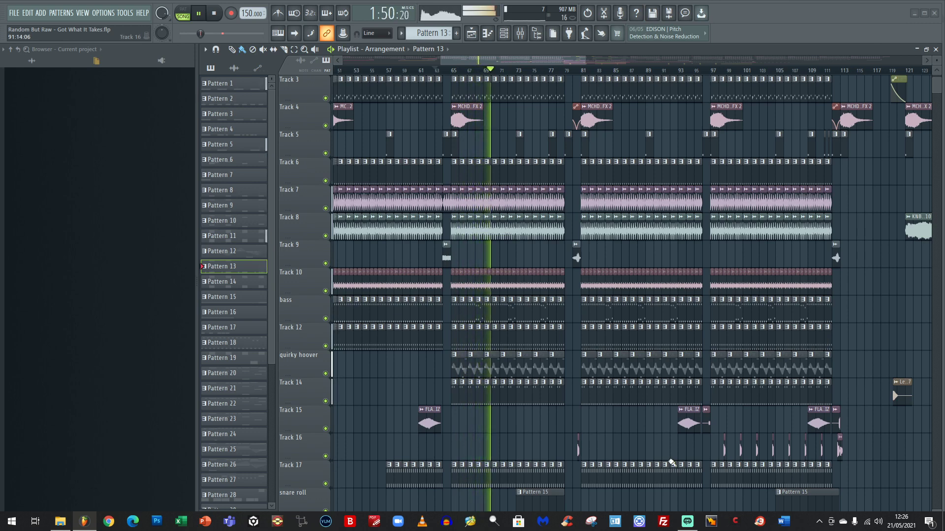
# - Play the arrangement from bar 57 while viewing the section from about bar 149 onward, and stop playback
pyautogui.click(385, 71)
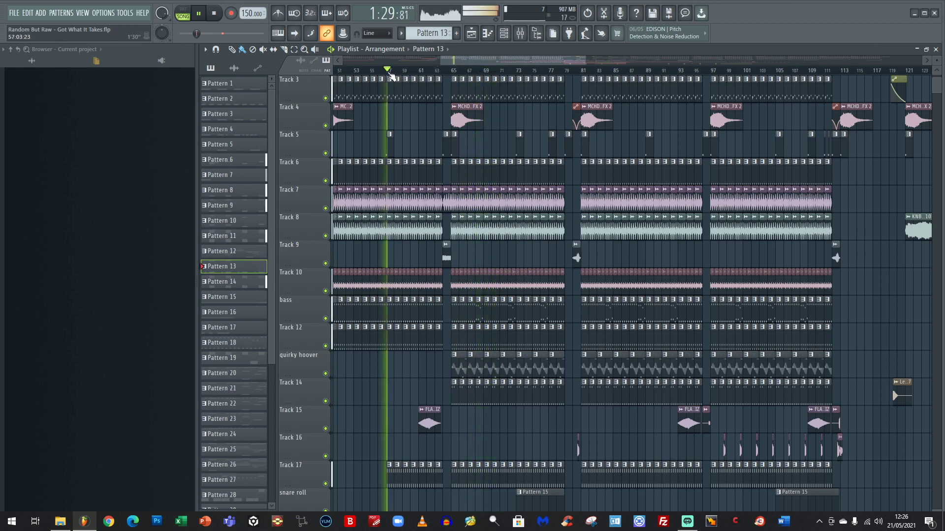
pyautogui.moveTo(498, 61); pyautogui.dragTo(513, 59)
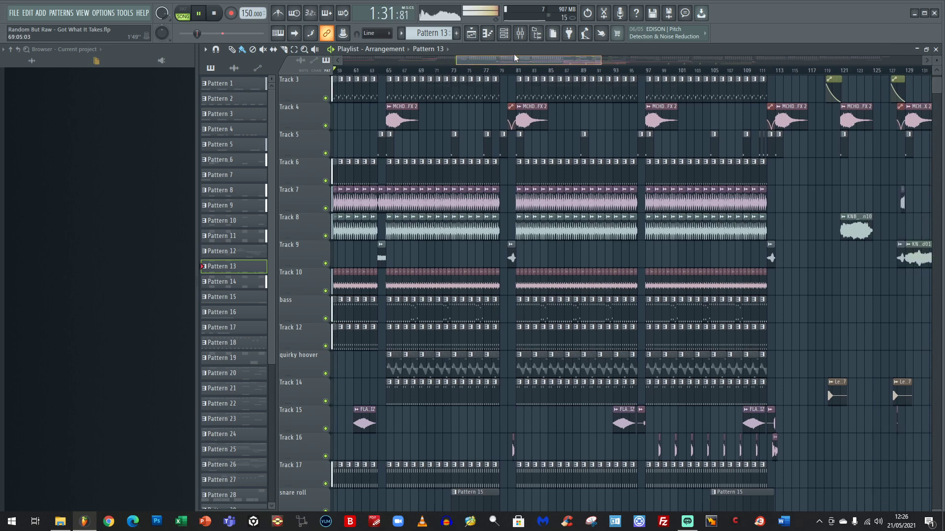
pyautogui.moveTo(599, 61); pyautogui.dragTo(830, 63)
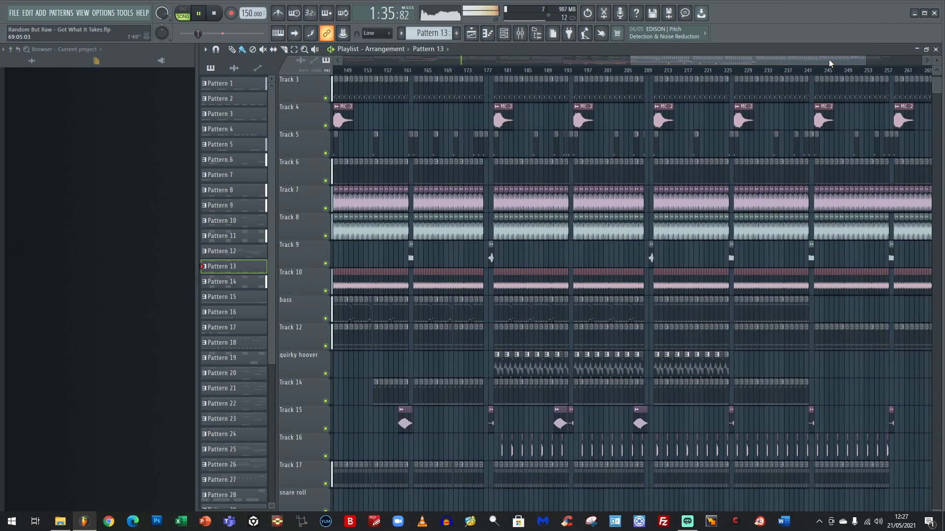
pyautogui.press('space')
pyautogui.scroll(-3, 722, 174)
# - Switch to Streamlabs OBS, unmute the mic source and minimize the window
pyautogui.click(687, 522)
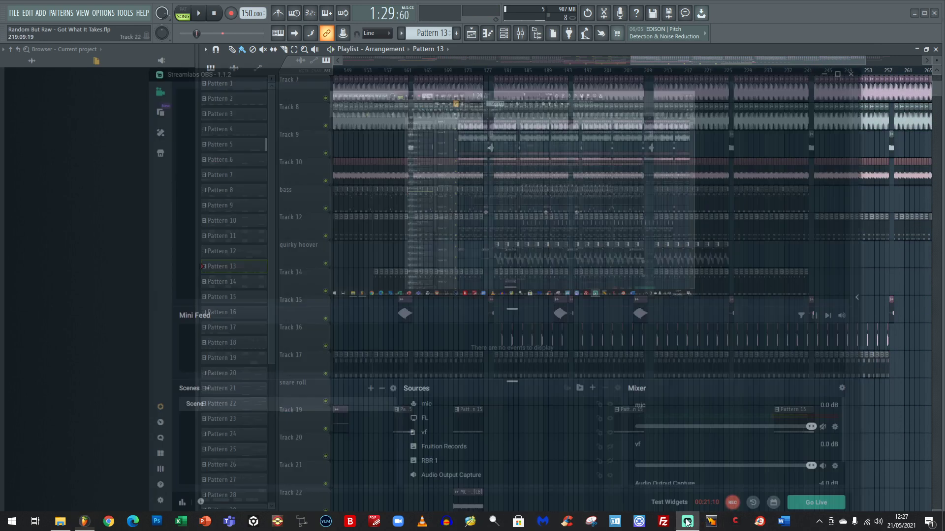
pyautogui.hotkey('ctrl', 'm')
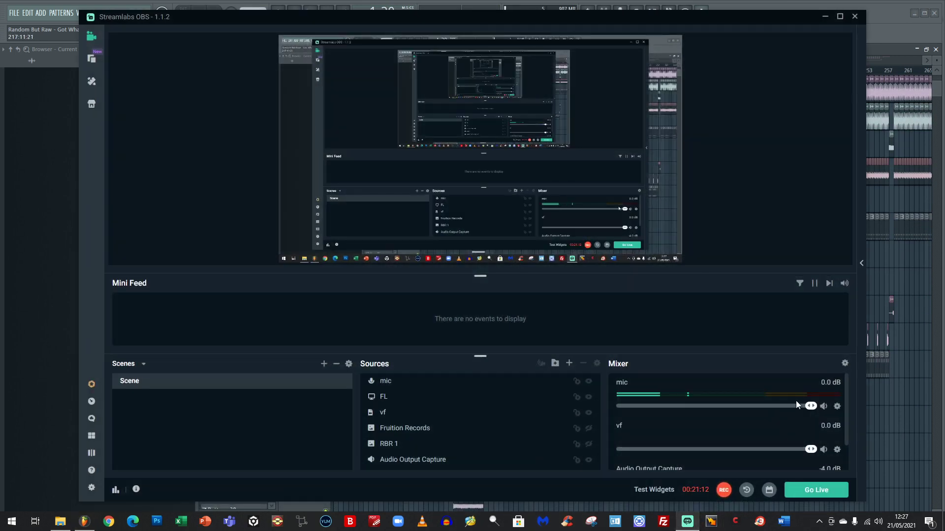
pyautogui.click(688, 522)
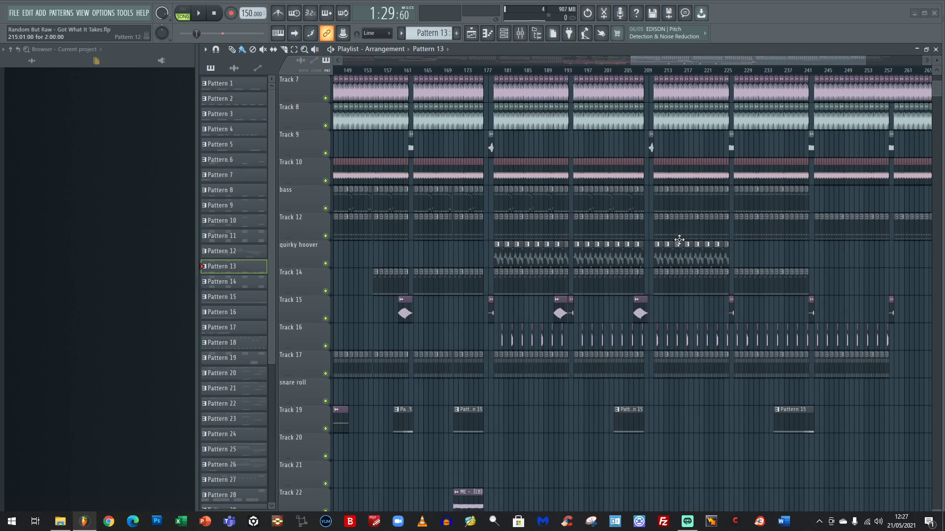
# - Examine the upper playlist tracks across the breakdown and second drop, from about bar 65 to bar 230
pyautogui.moveTo(684, 60); pyautogui.dragTo(472, 74)
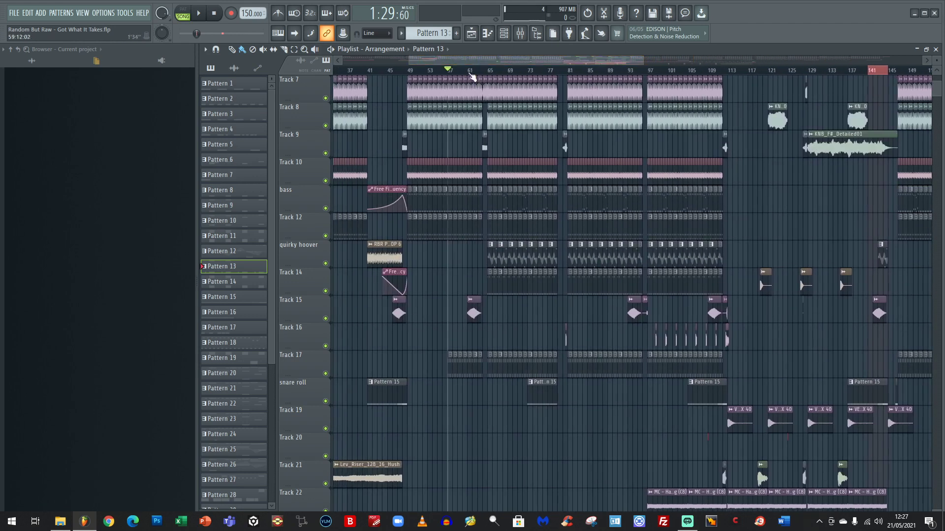
pyautogui.moveTo(644, 58); pyautogui.dragTo(807, 59)
pyautogui.scroll(6, 744, 104)
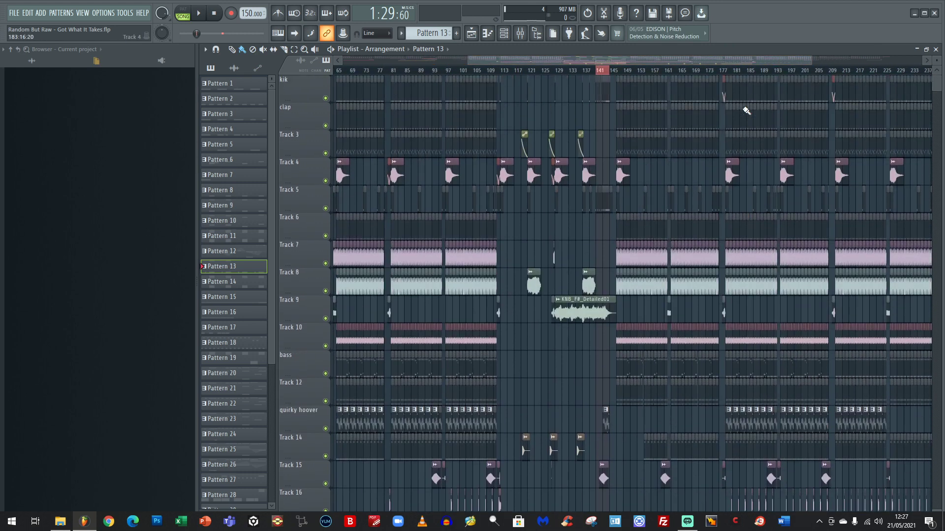